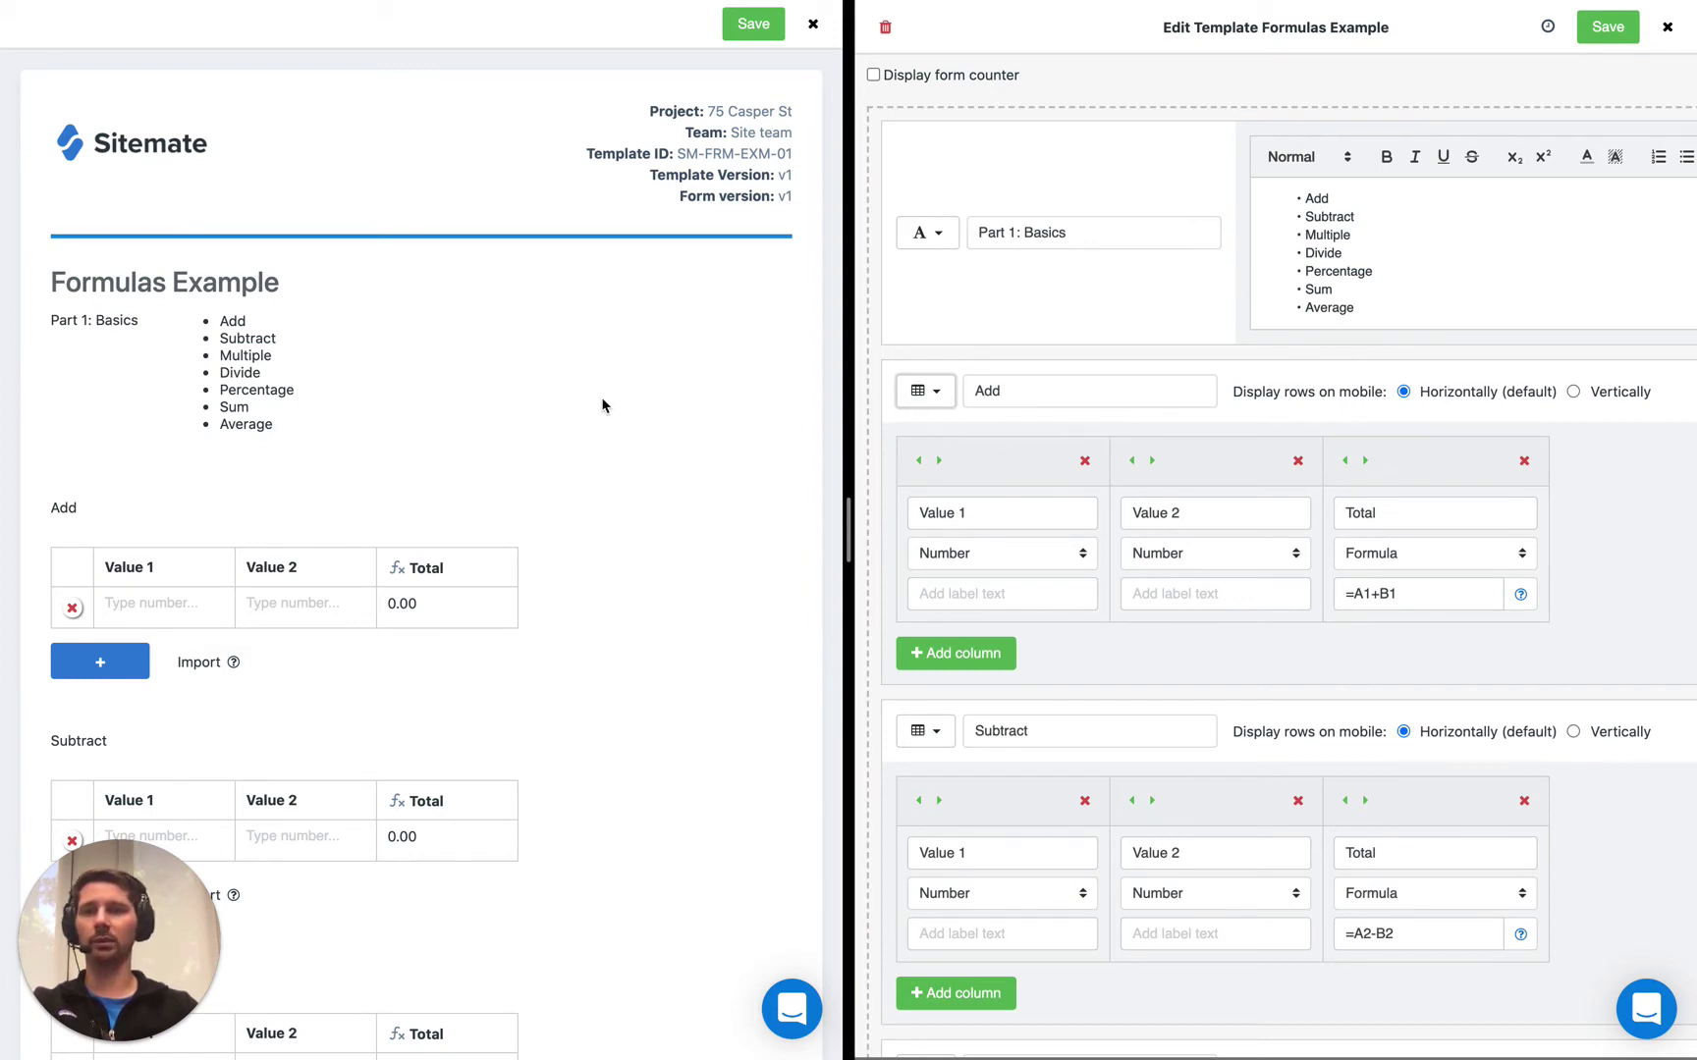
# - Enter 3 and 4 in the Add table preview's first row, totaling 7.00
pyautogui.scroll(-3, 602, 405)
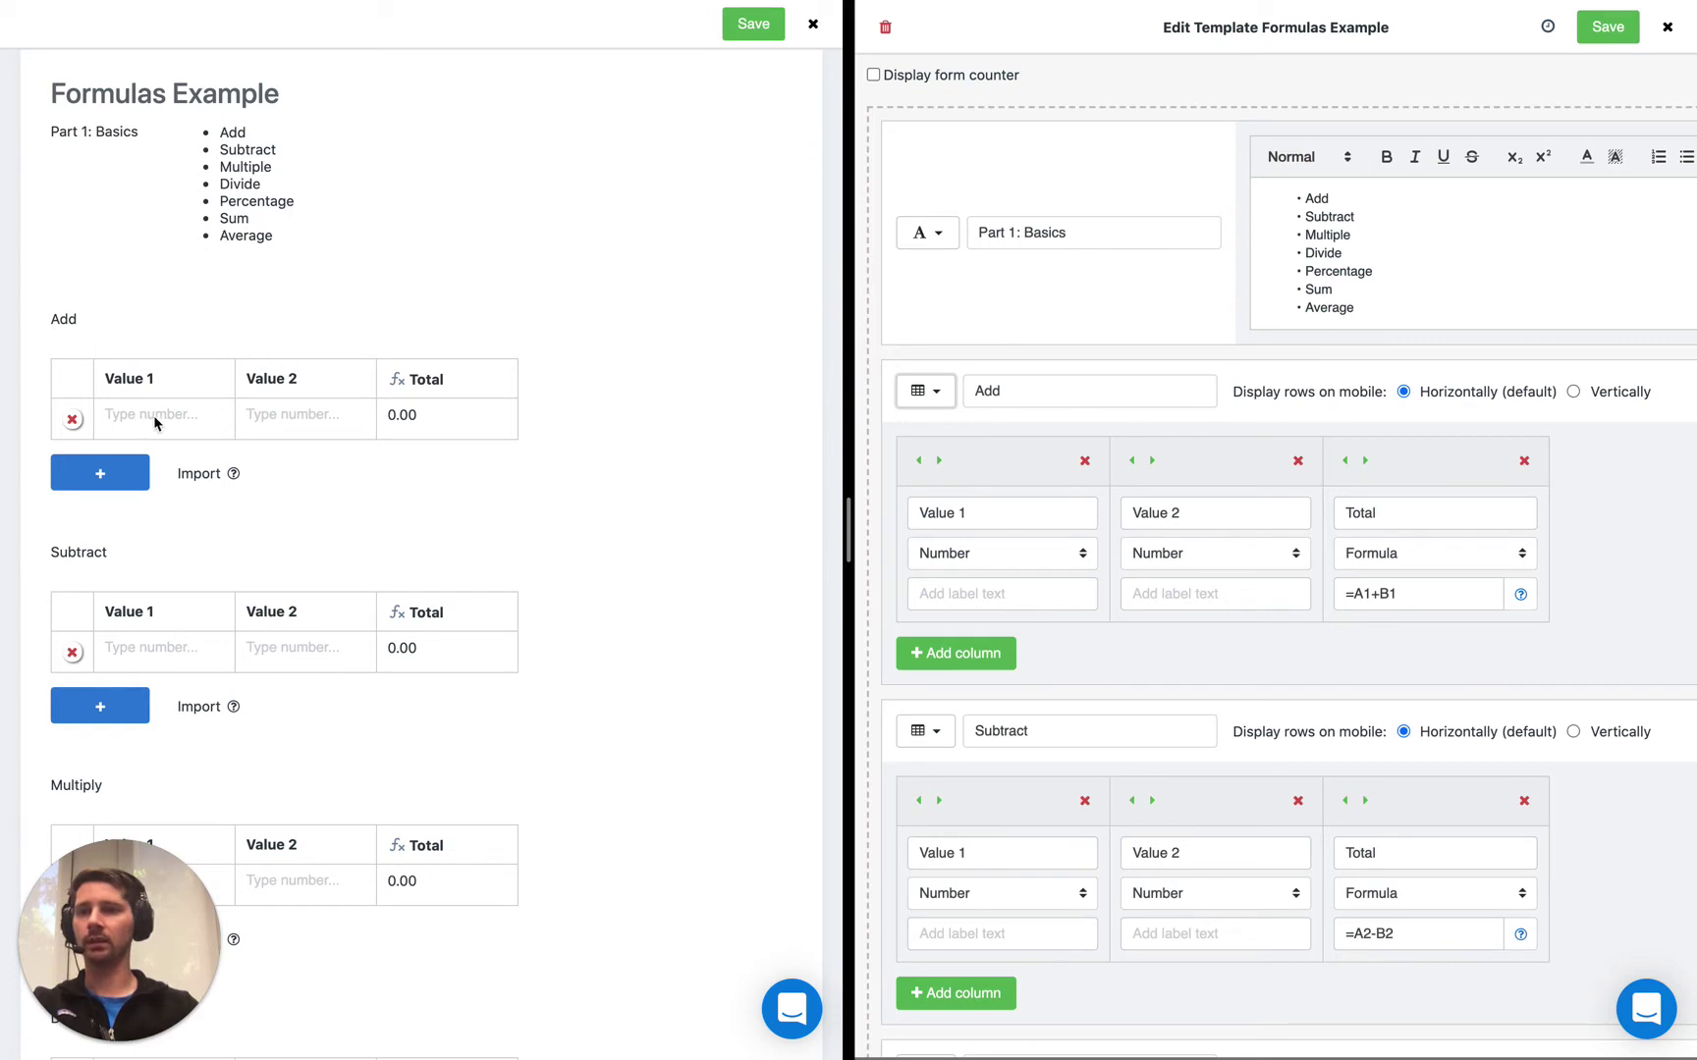
pyautogui.click(173, 321)
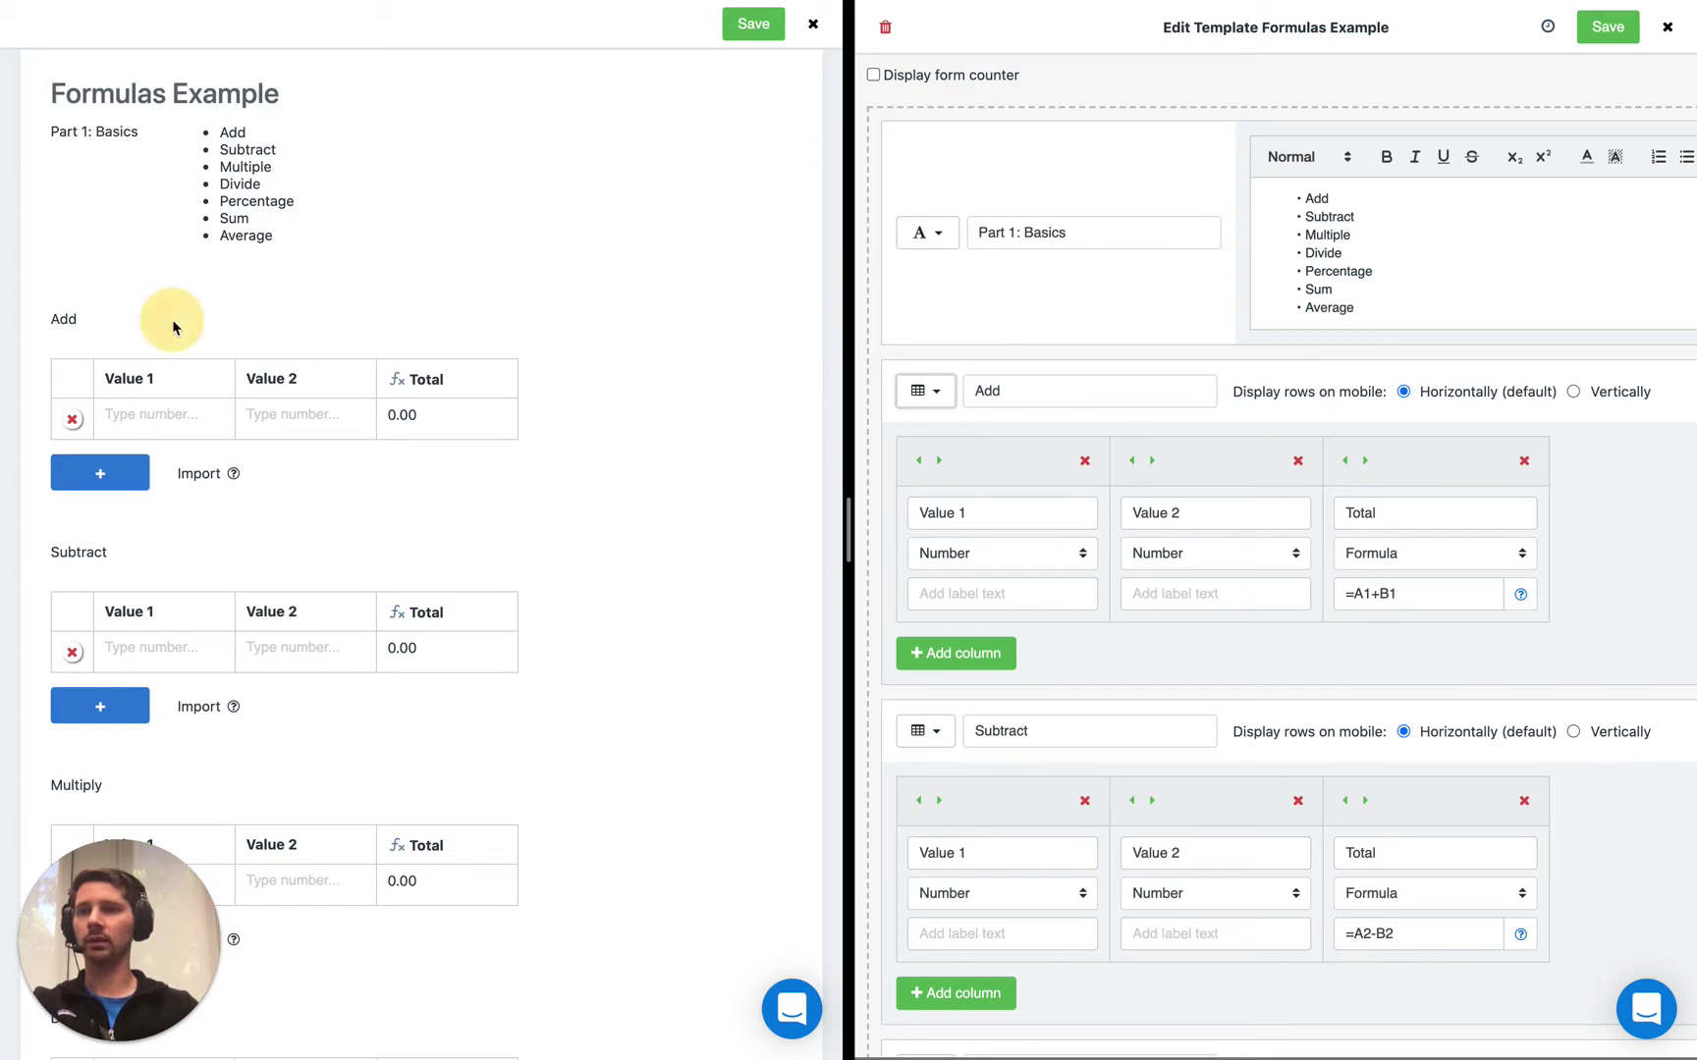
pyautogui.click(158, 416)
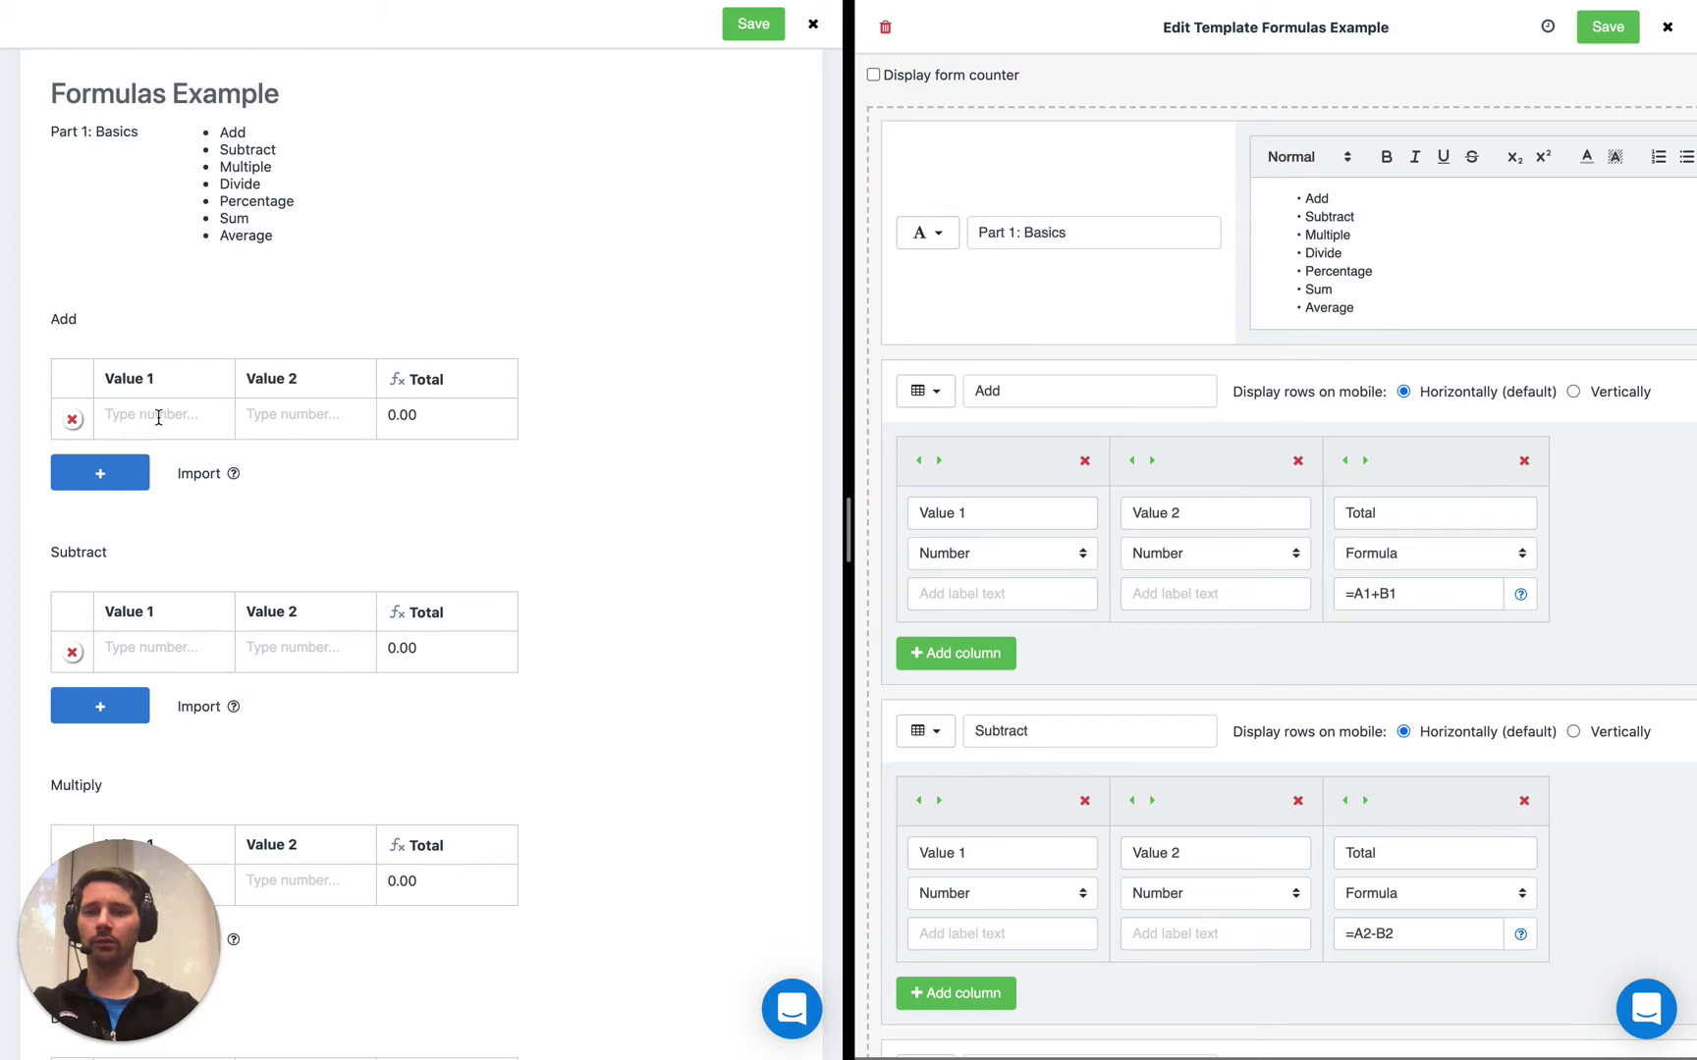
pyautogui.write('3')
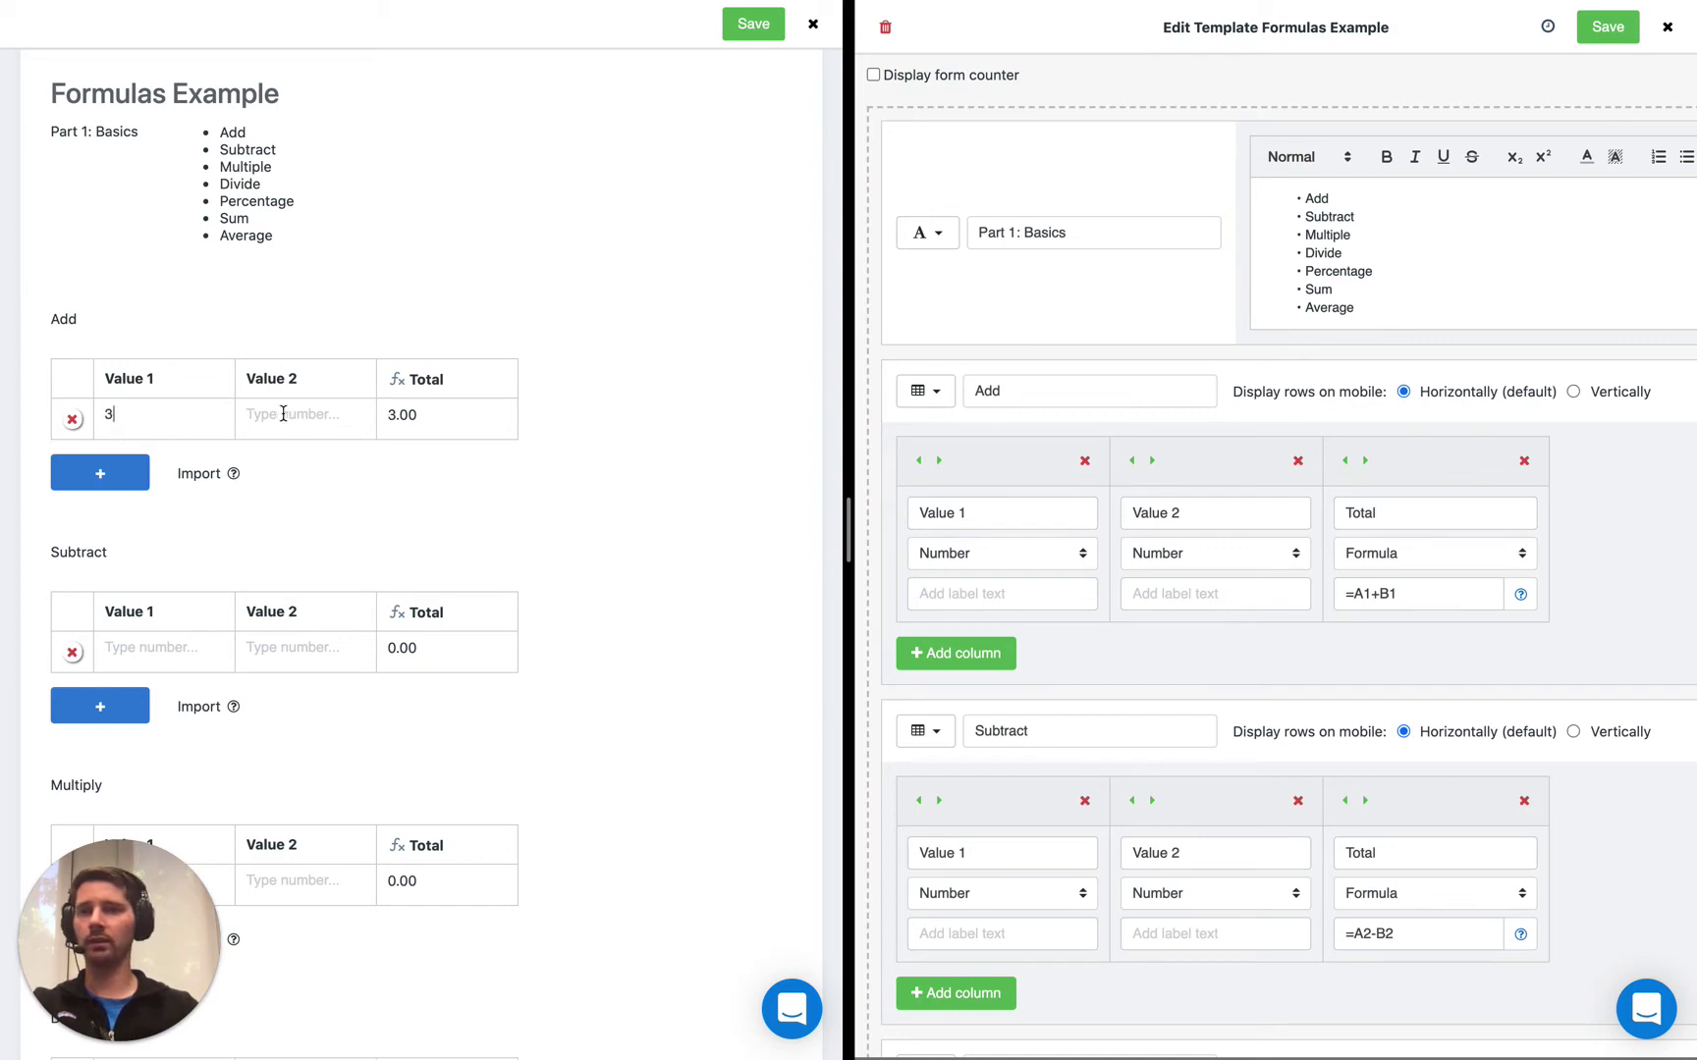
pyautogui.click(282, 413)
pyautogui.write('4')
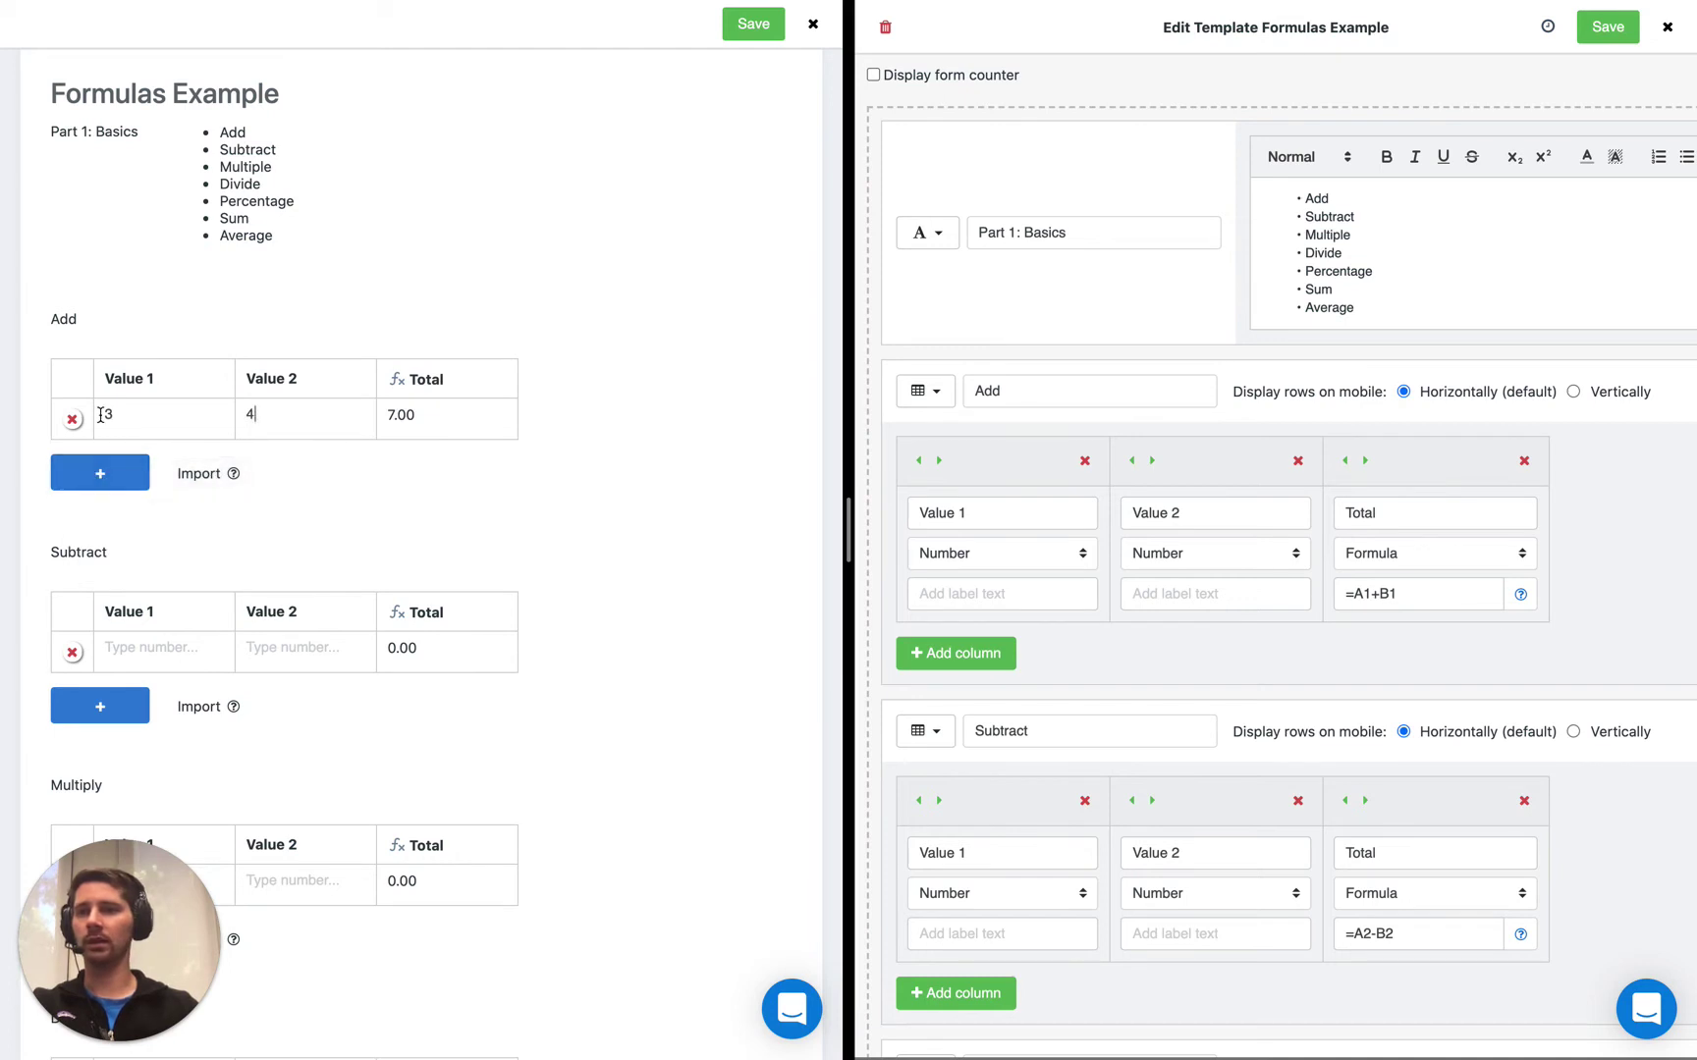
# - Add a second Add row and enter 5 and 6, totaling 11.00
pyautogui.click(86, 479)
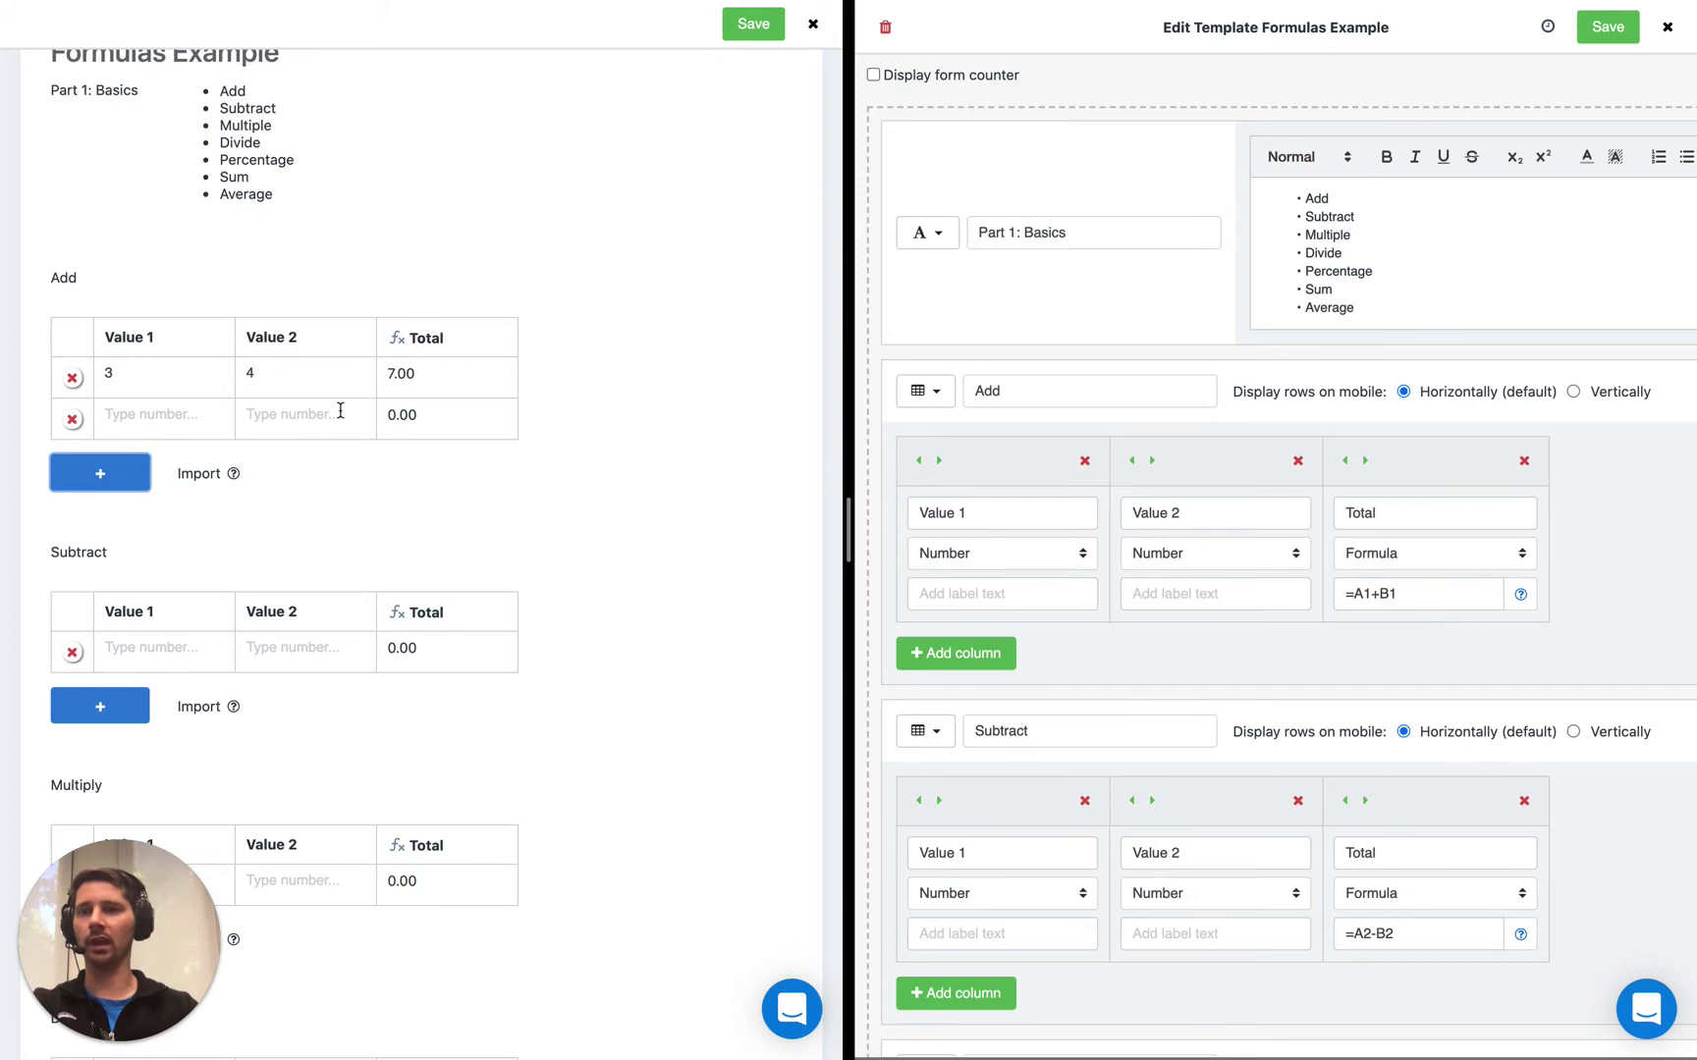
pyautogui.click(137, 415)
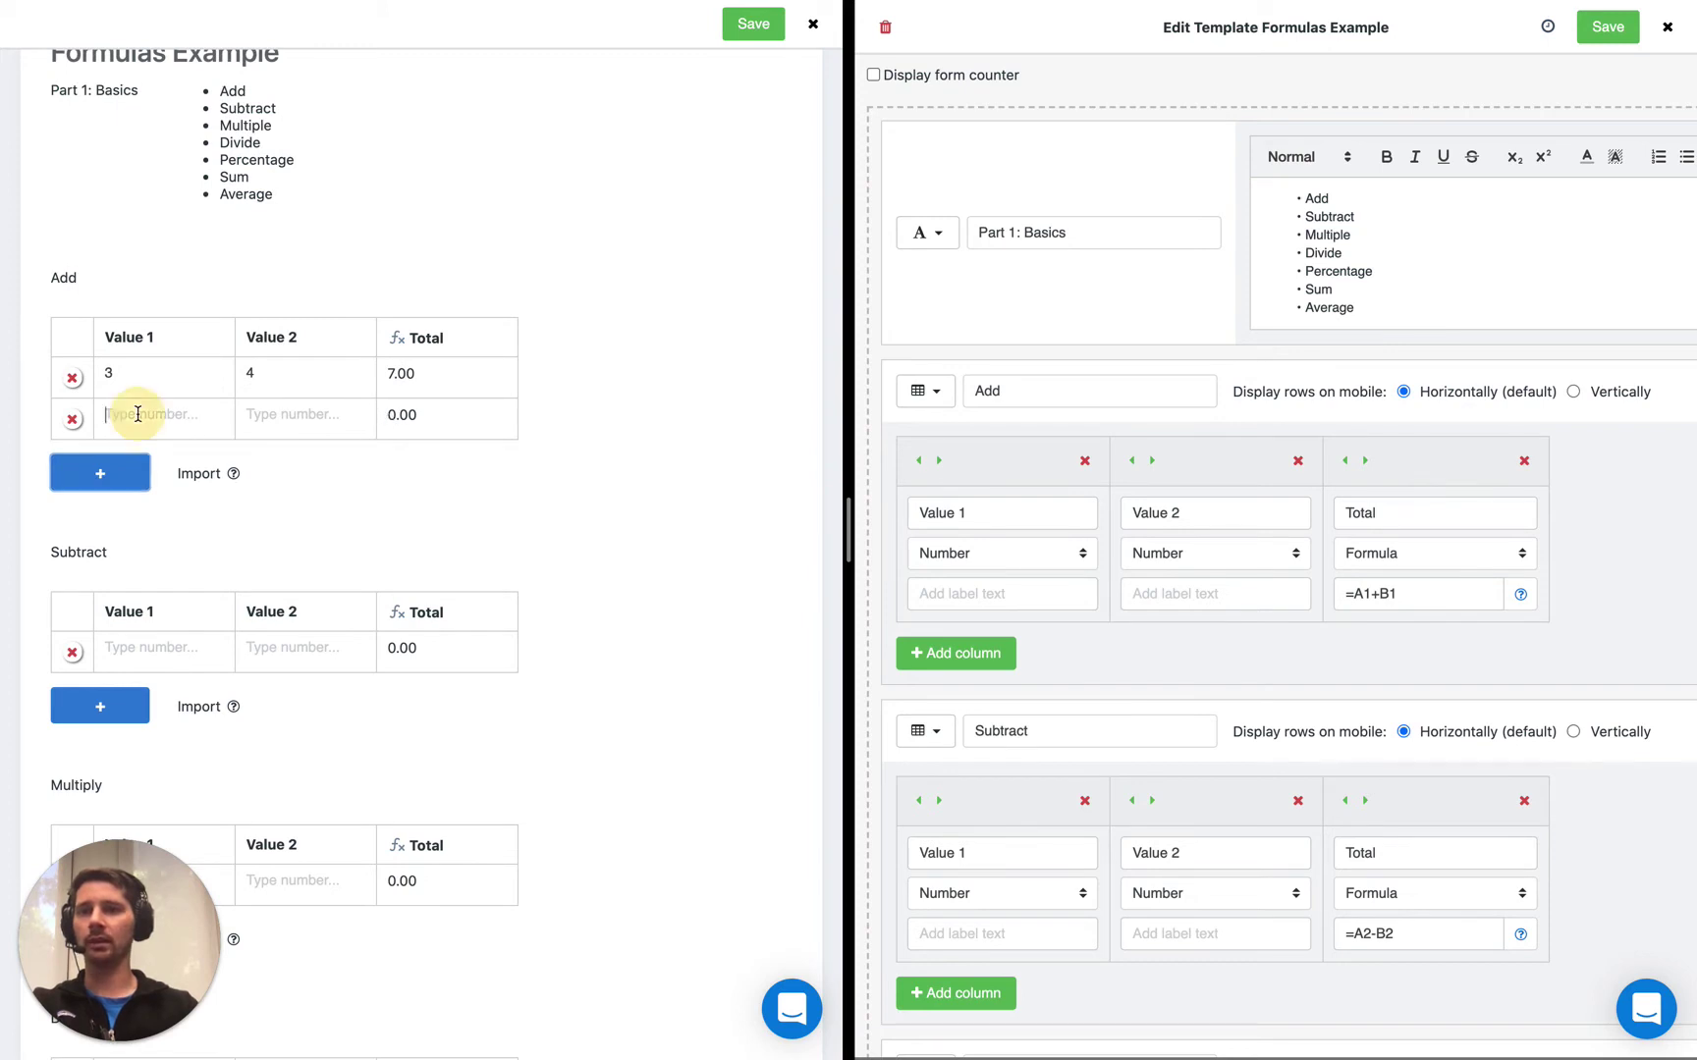
pyautogui.write('5')
pyautogui.click(266, 412)
pyautogui.write('6')
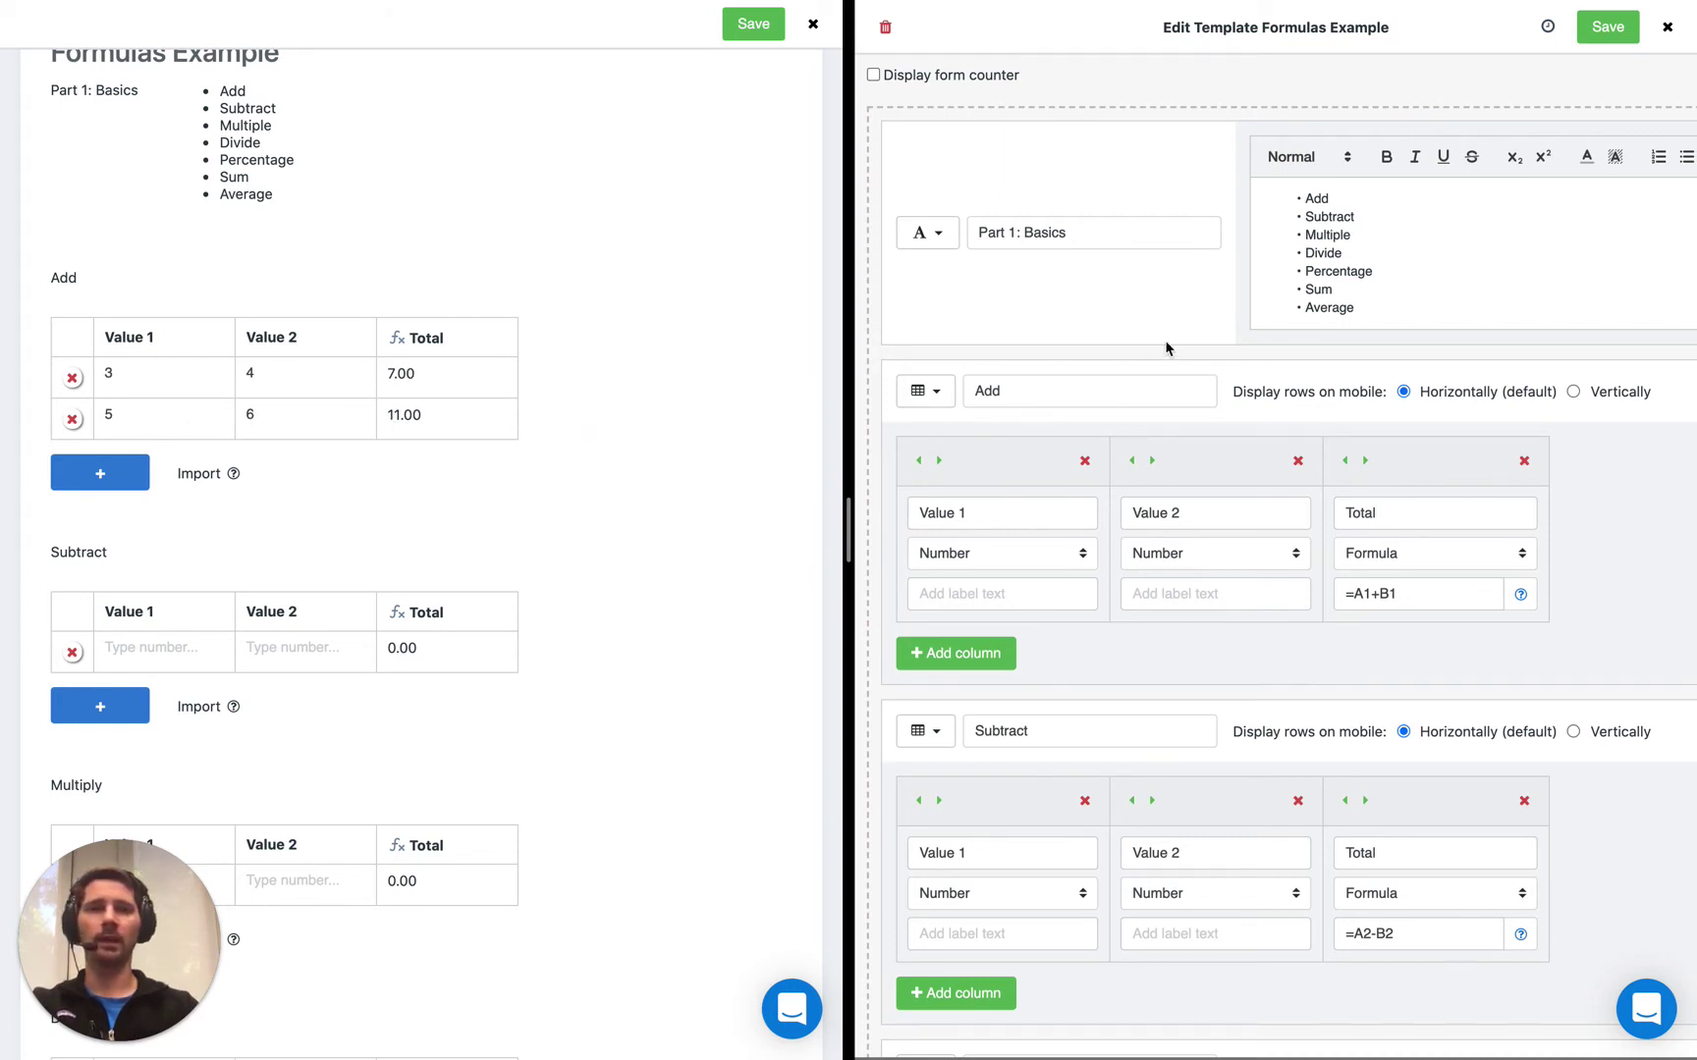
# - Select the Add table's =A1+B1 Total formula to display the A1, B1 and C1 column labels
pyautogui.scroll(-1, 1166, 349)
pyautogui.scroll(-1, 1167, 349)
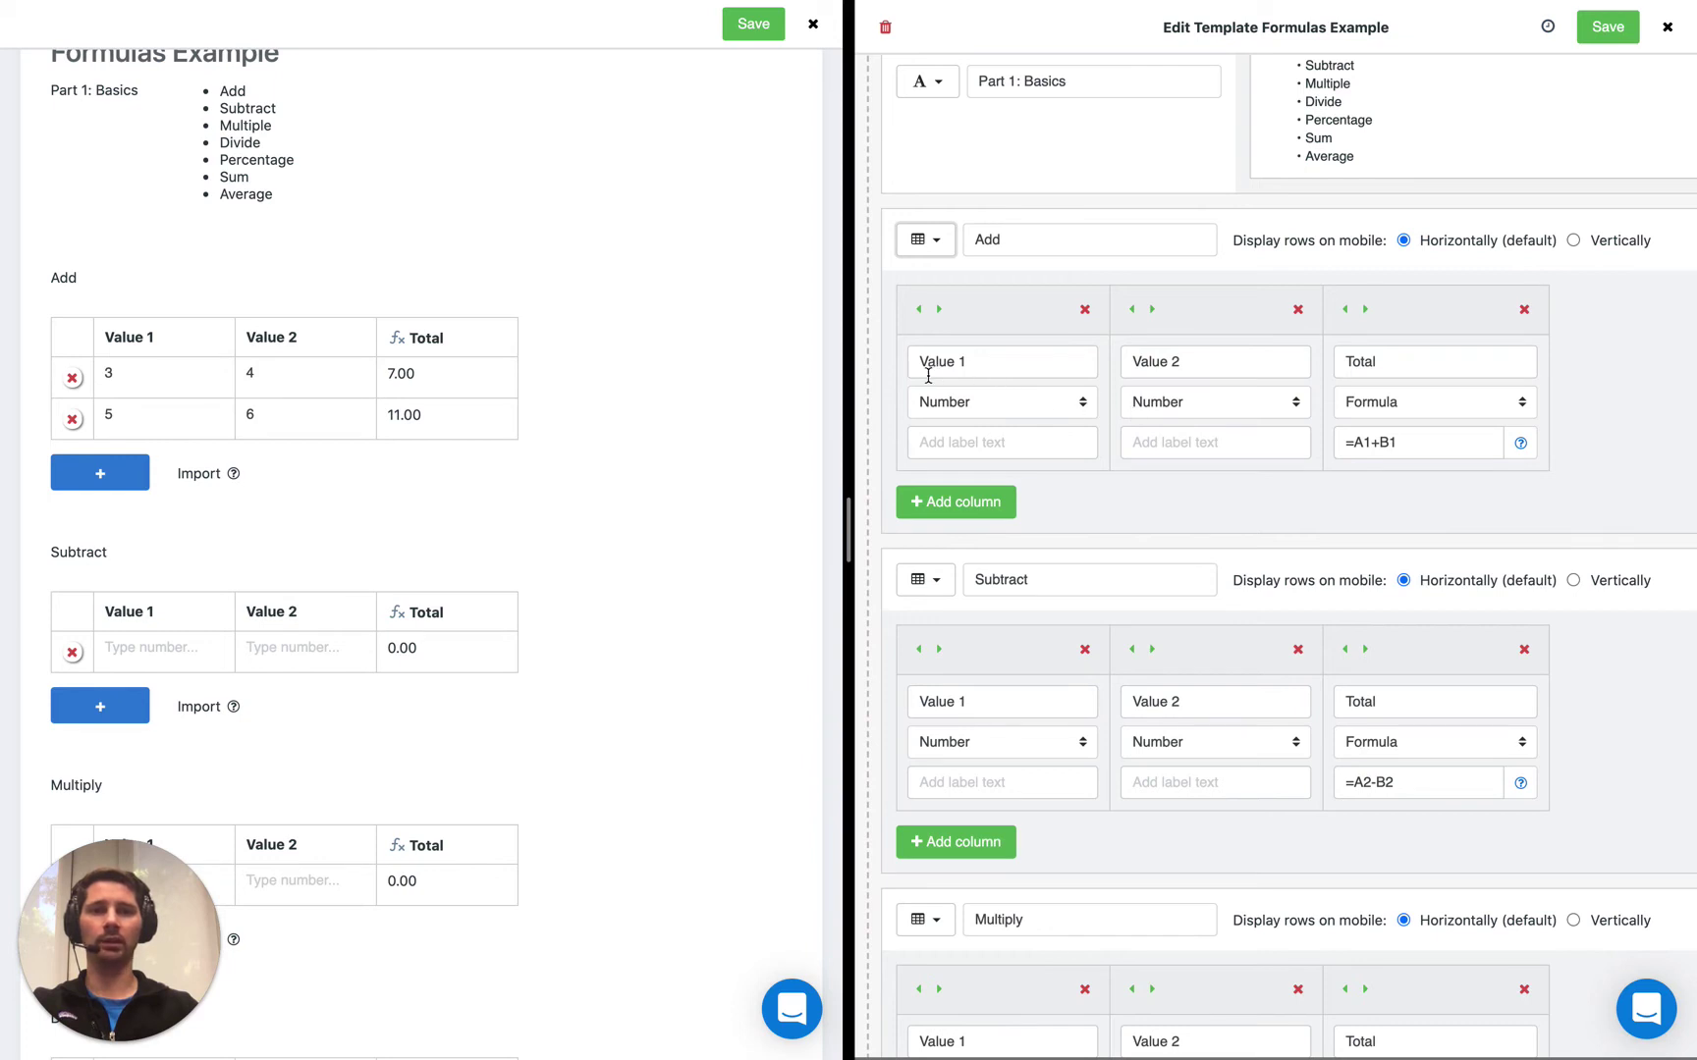
pyautogui.scroll(-1, 1384, 393)
pyautogui.click(1408, 387)
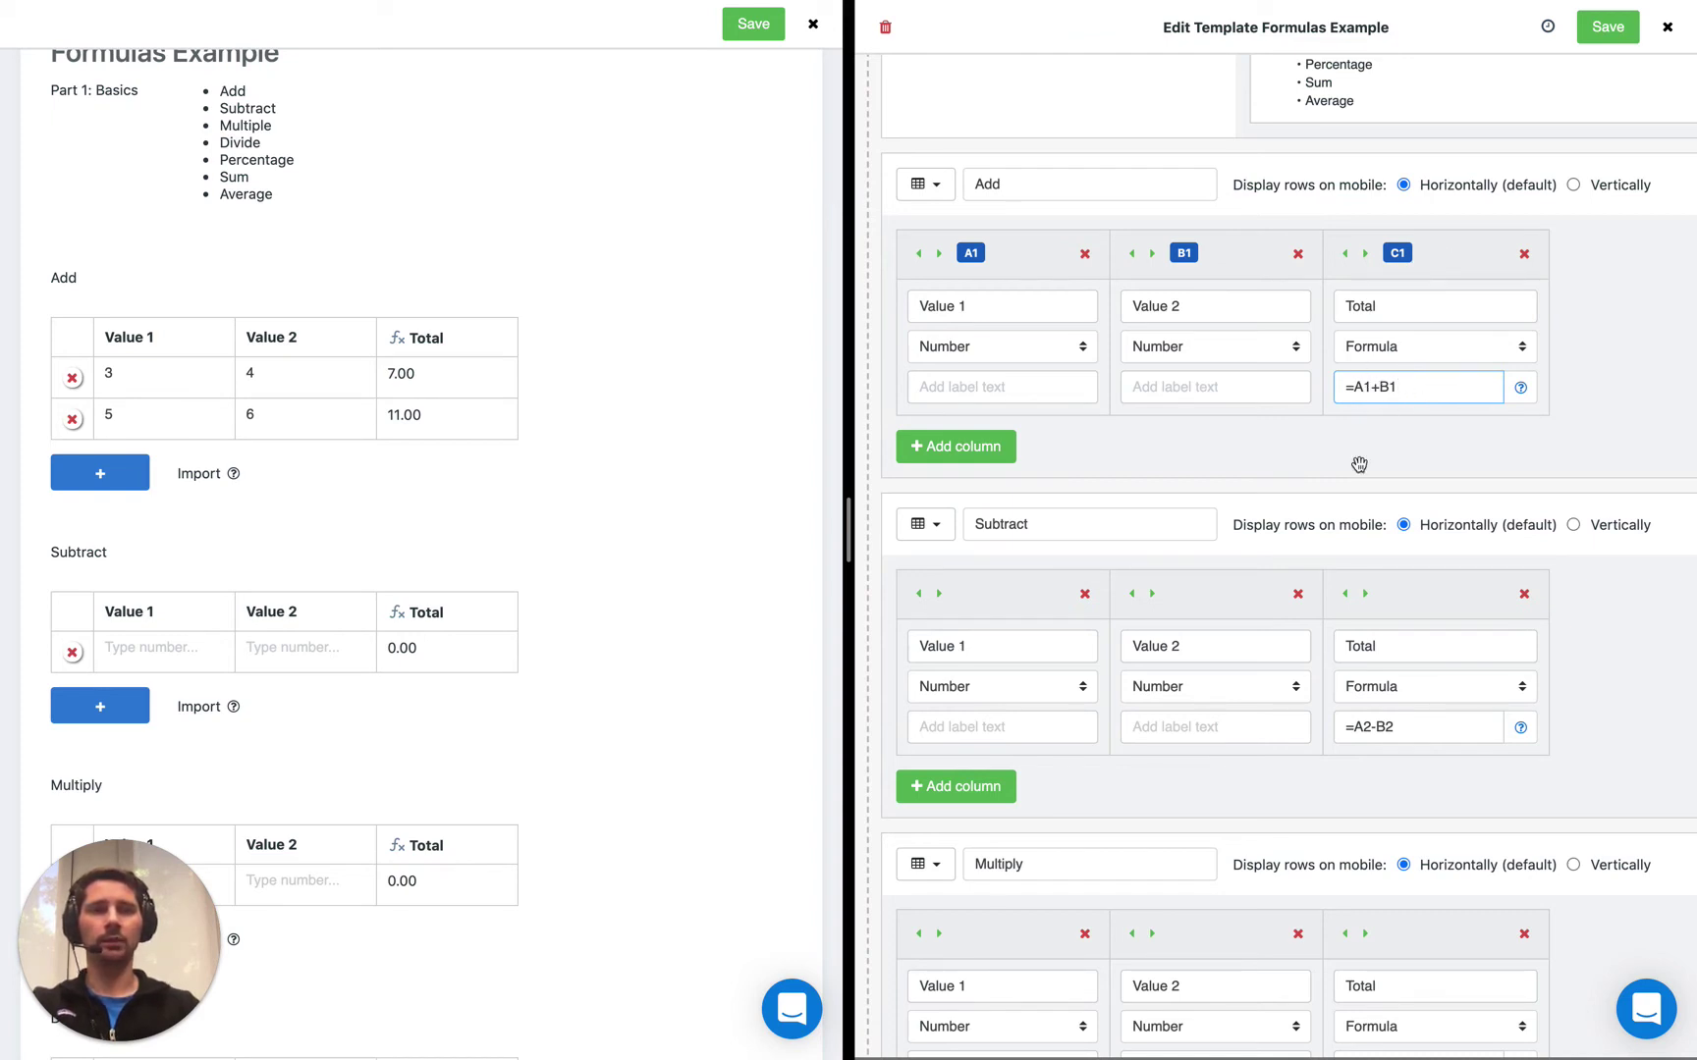
# - Enter 8 and 5 in the Subtract preview (3.00) and show its =A2-B2 references
pyautogui.scroll(-3, 497, 471)
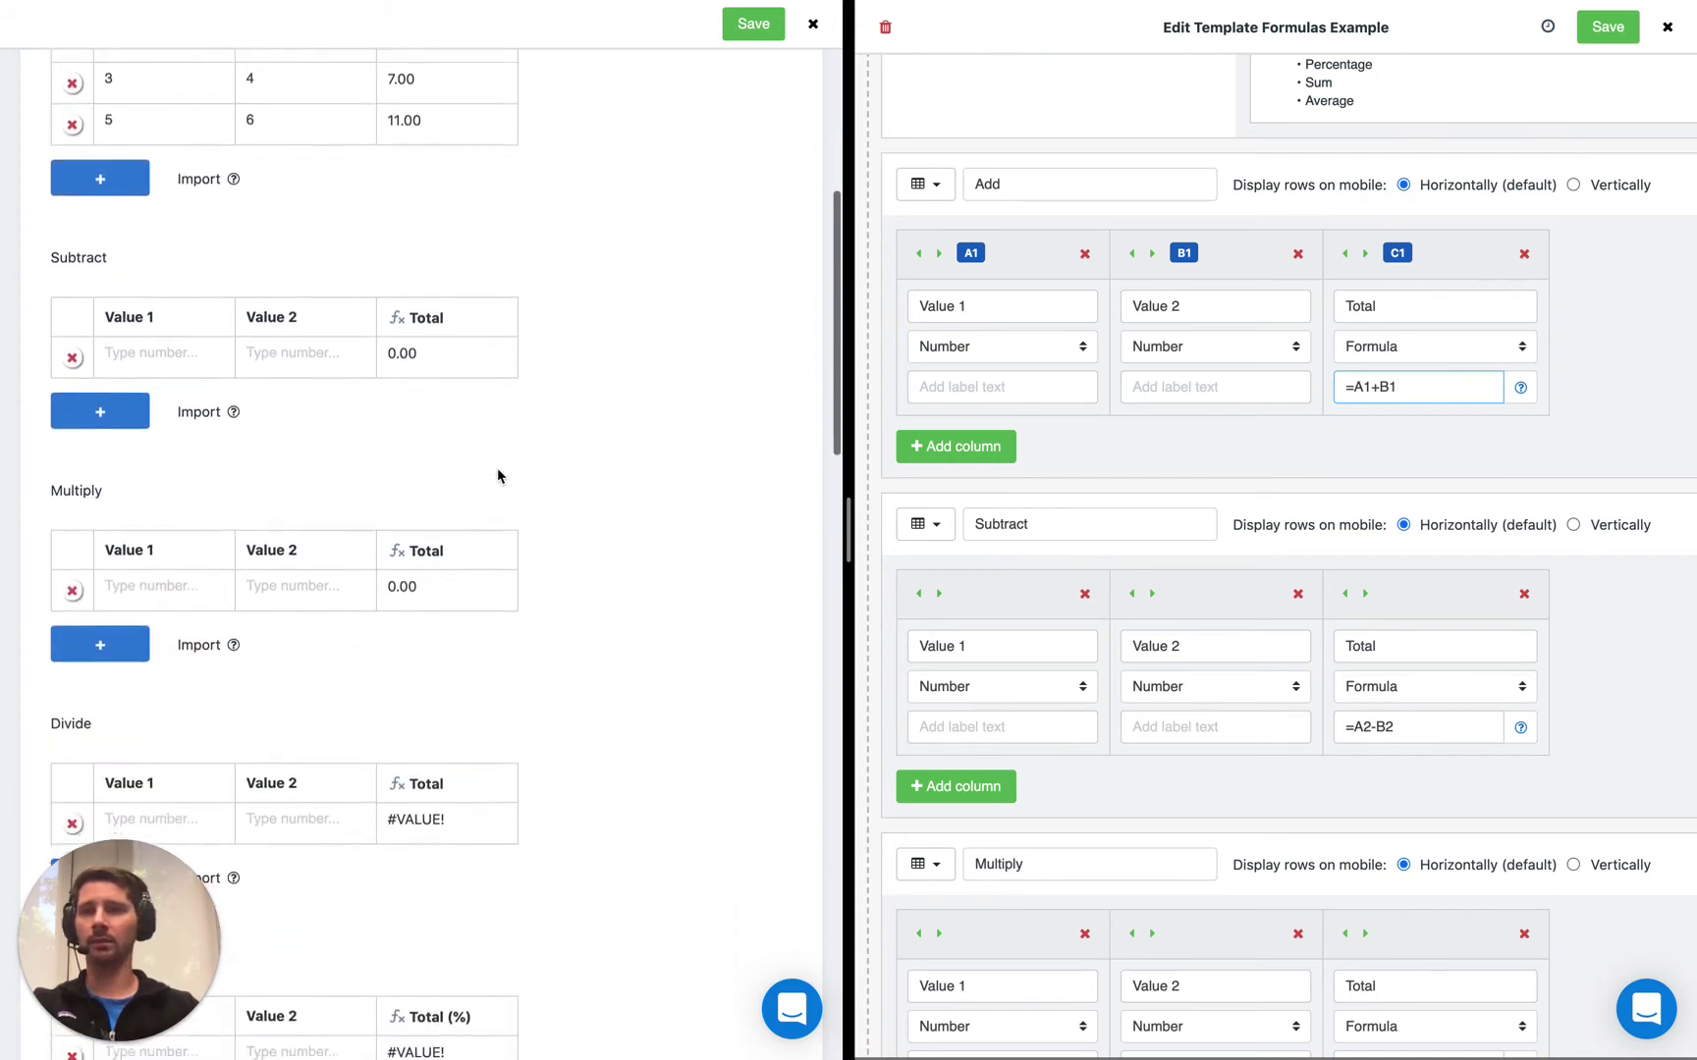
pyautogui.scroll(-1, 497, 468)
pyautogui.scroll(-2, 497, 469)
pyautogui.scroll(-5, 1213, 410)
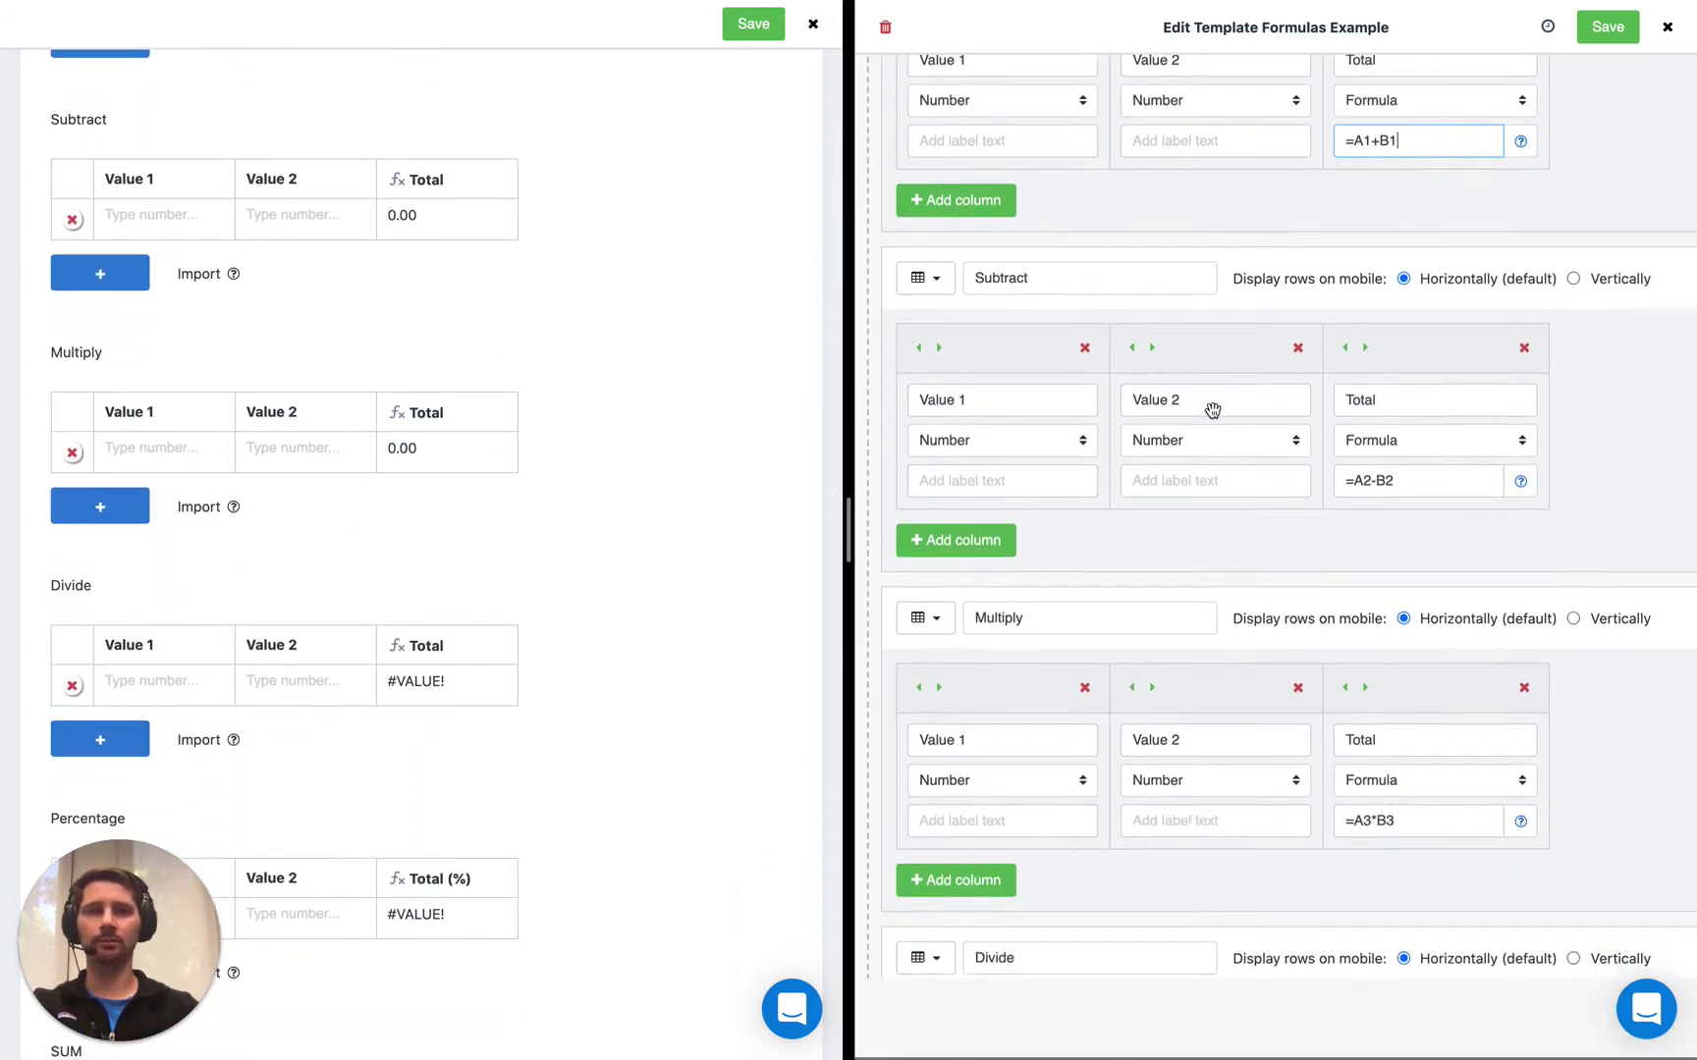
pyautogui.scroll(-4, 1212, 411)
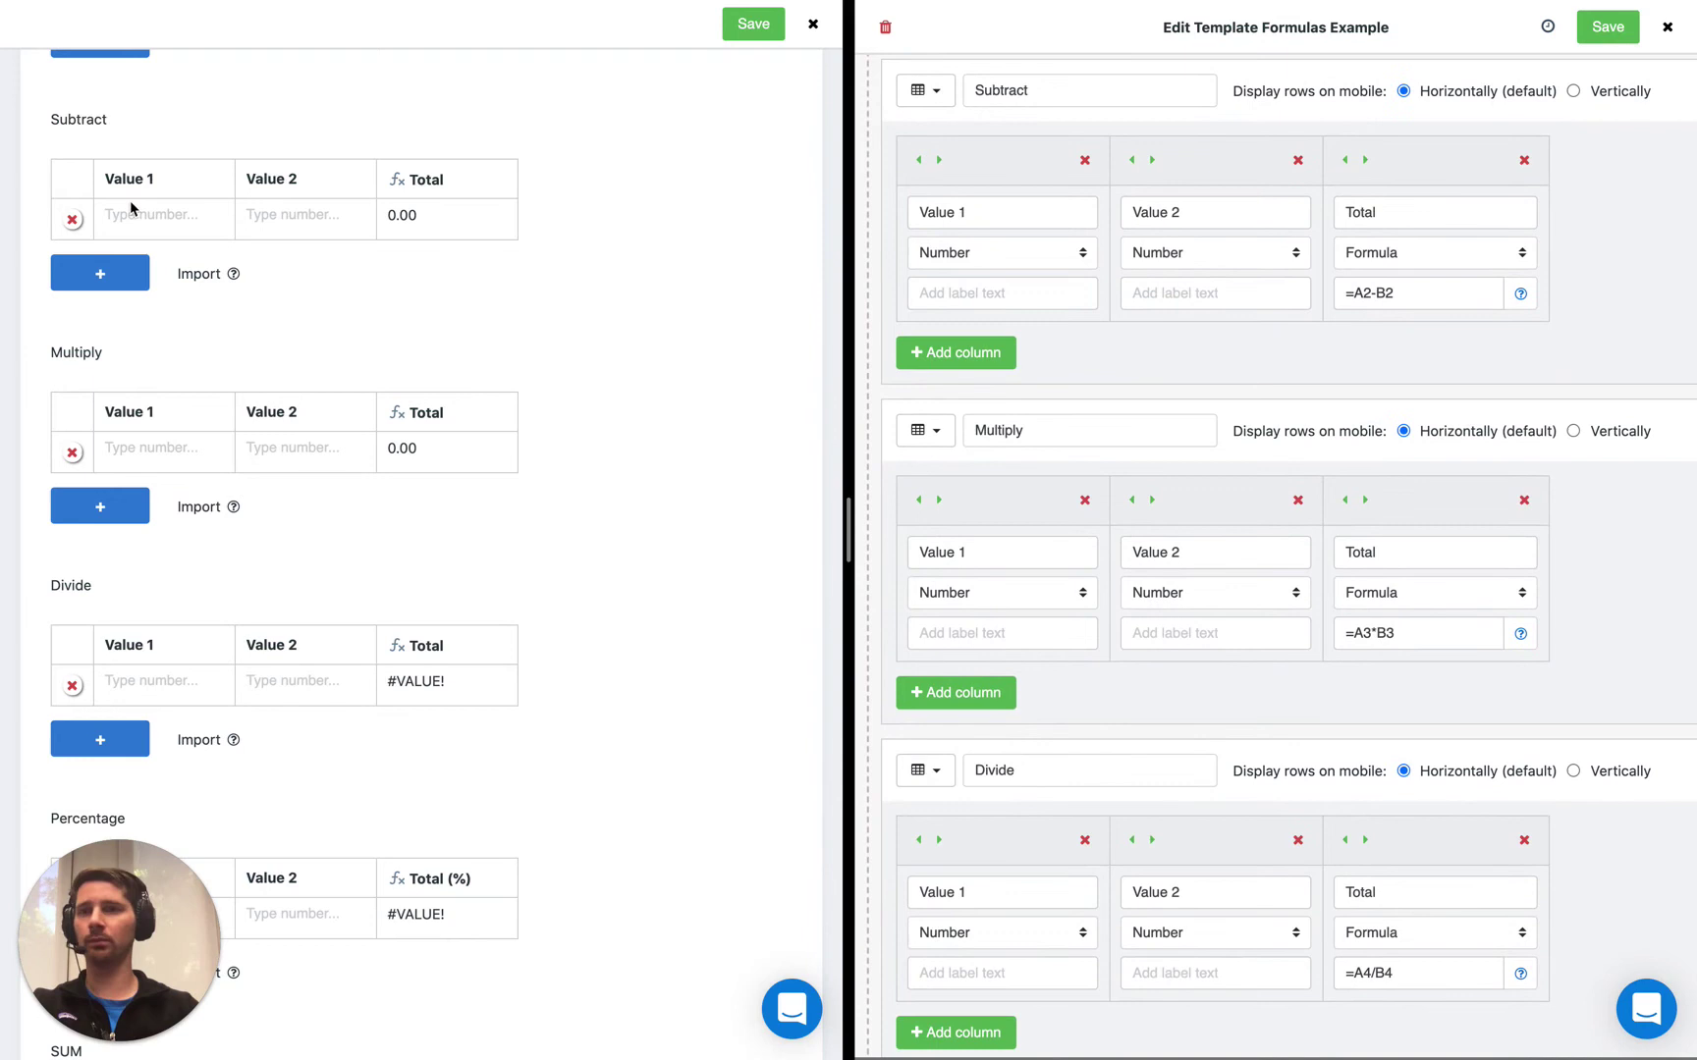
pyautogui.click(137, 209)
pyautogui.write('8')
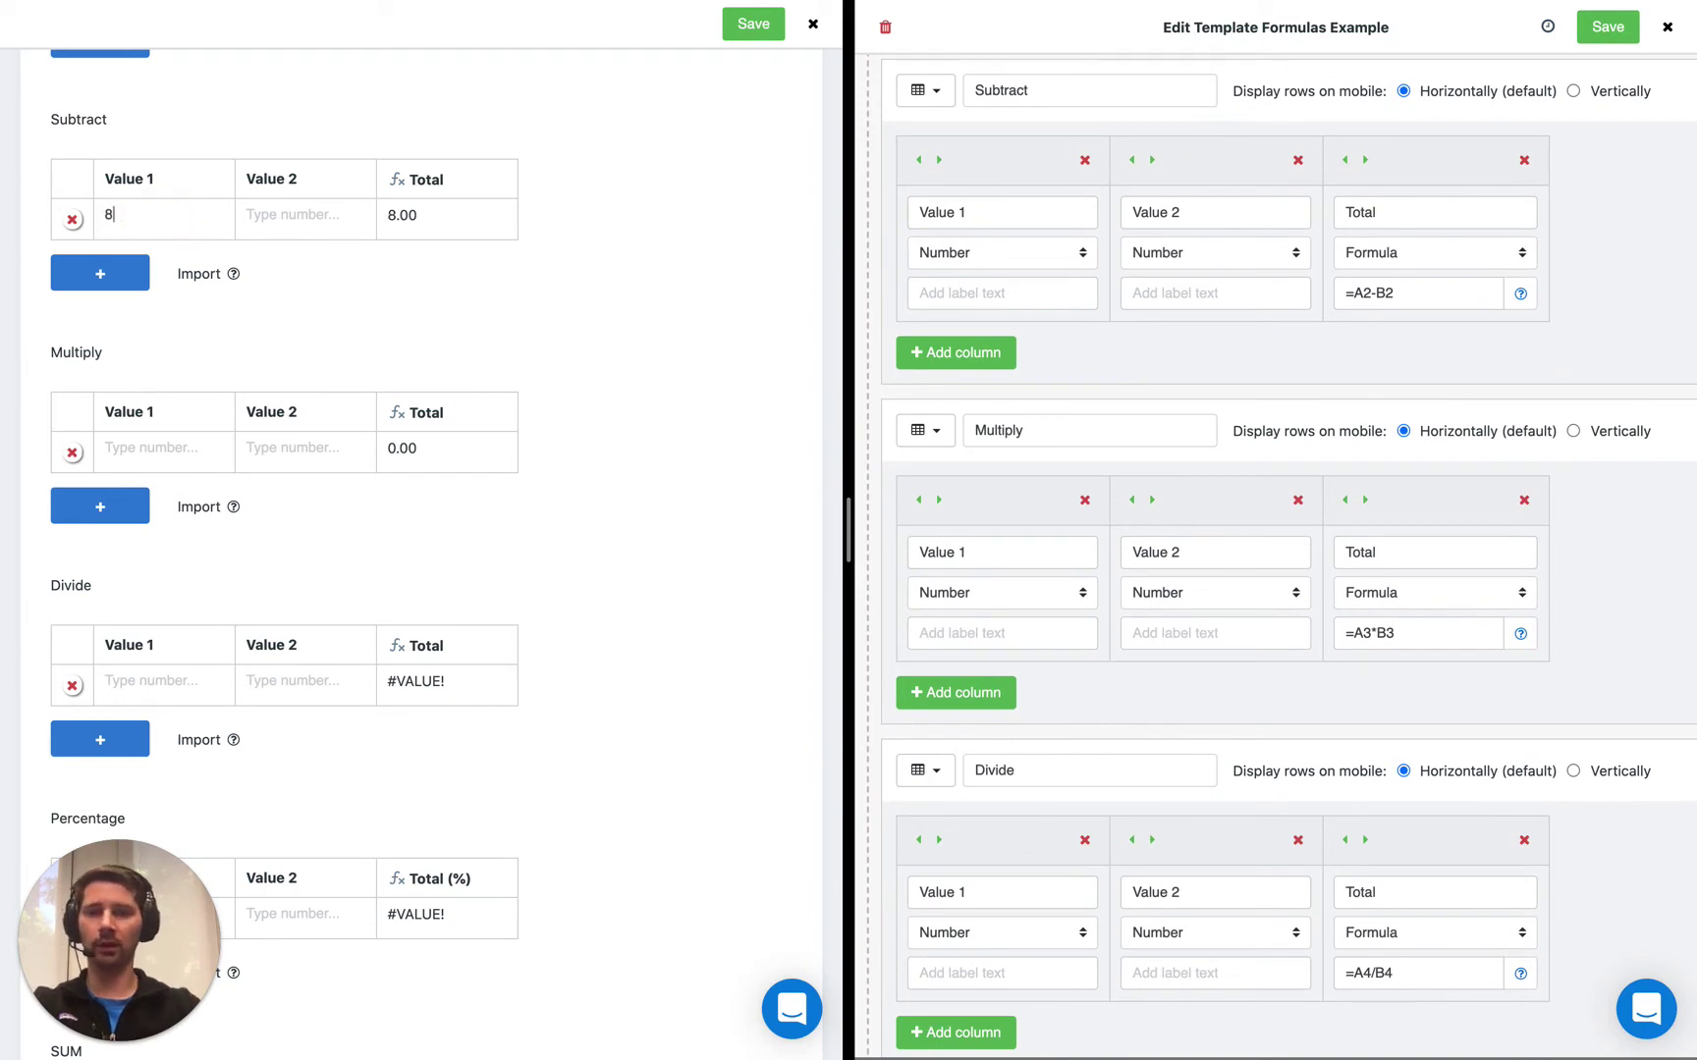
pyautogui.click(295, 214)
pyautogui.write('5')
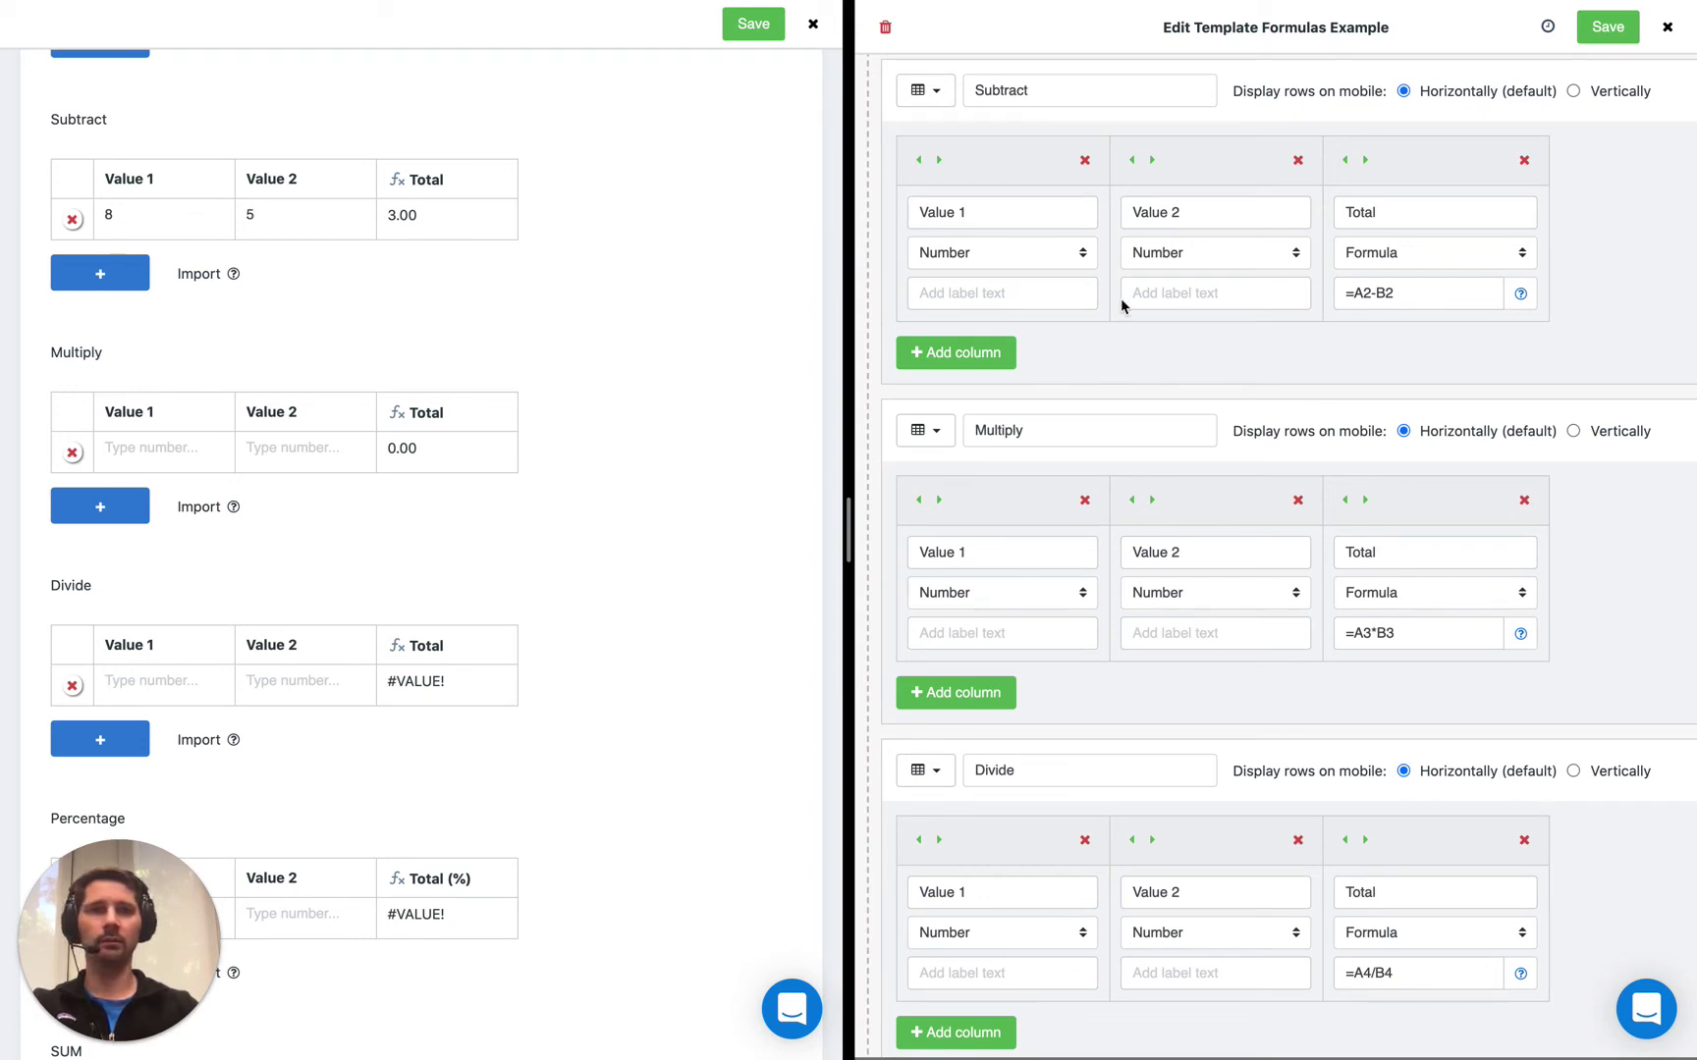
pyautogui.click(1380, 304)
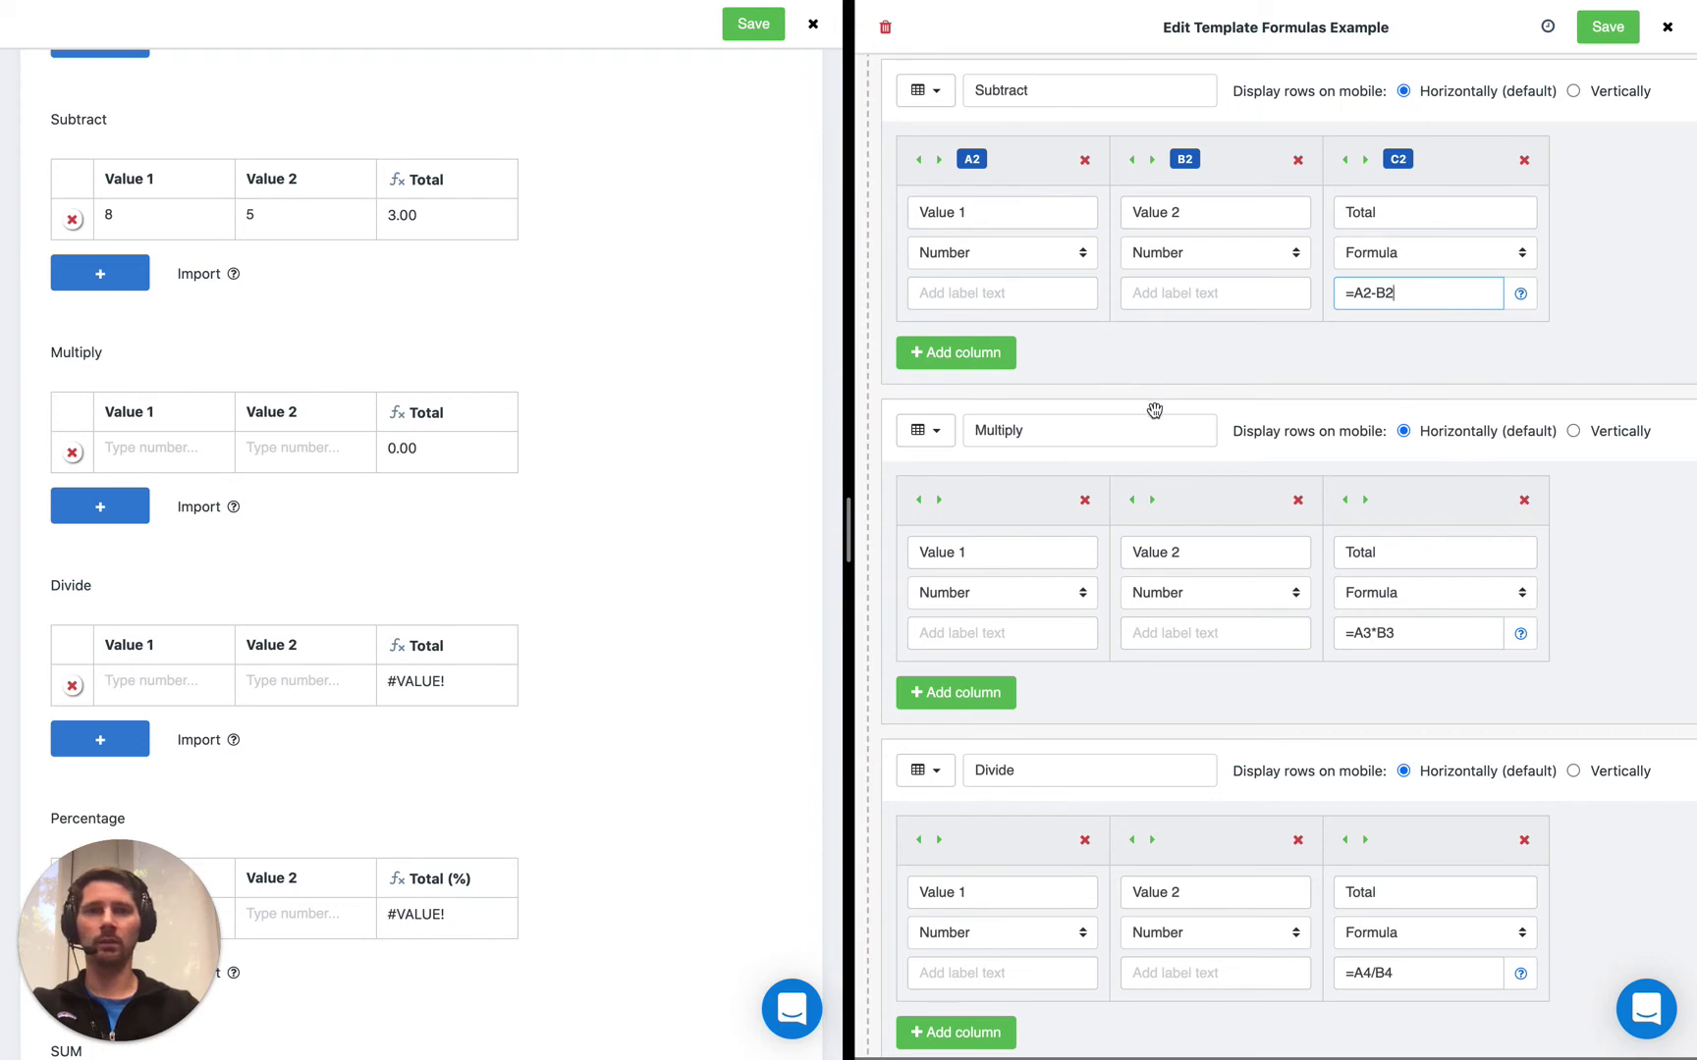
# - Enter 3 and 6 in the Multiply table preview row, totaling 18.00
pyautogui.scroll(-2, 1151, 410)
pyautogui.scroll(-2, 1151, 411)
pyautogui.scroll(-2, 545, 396)
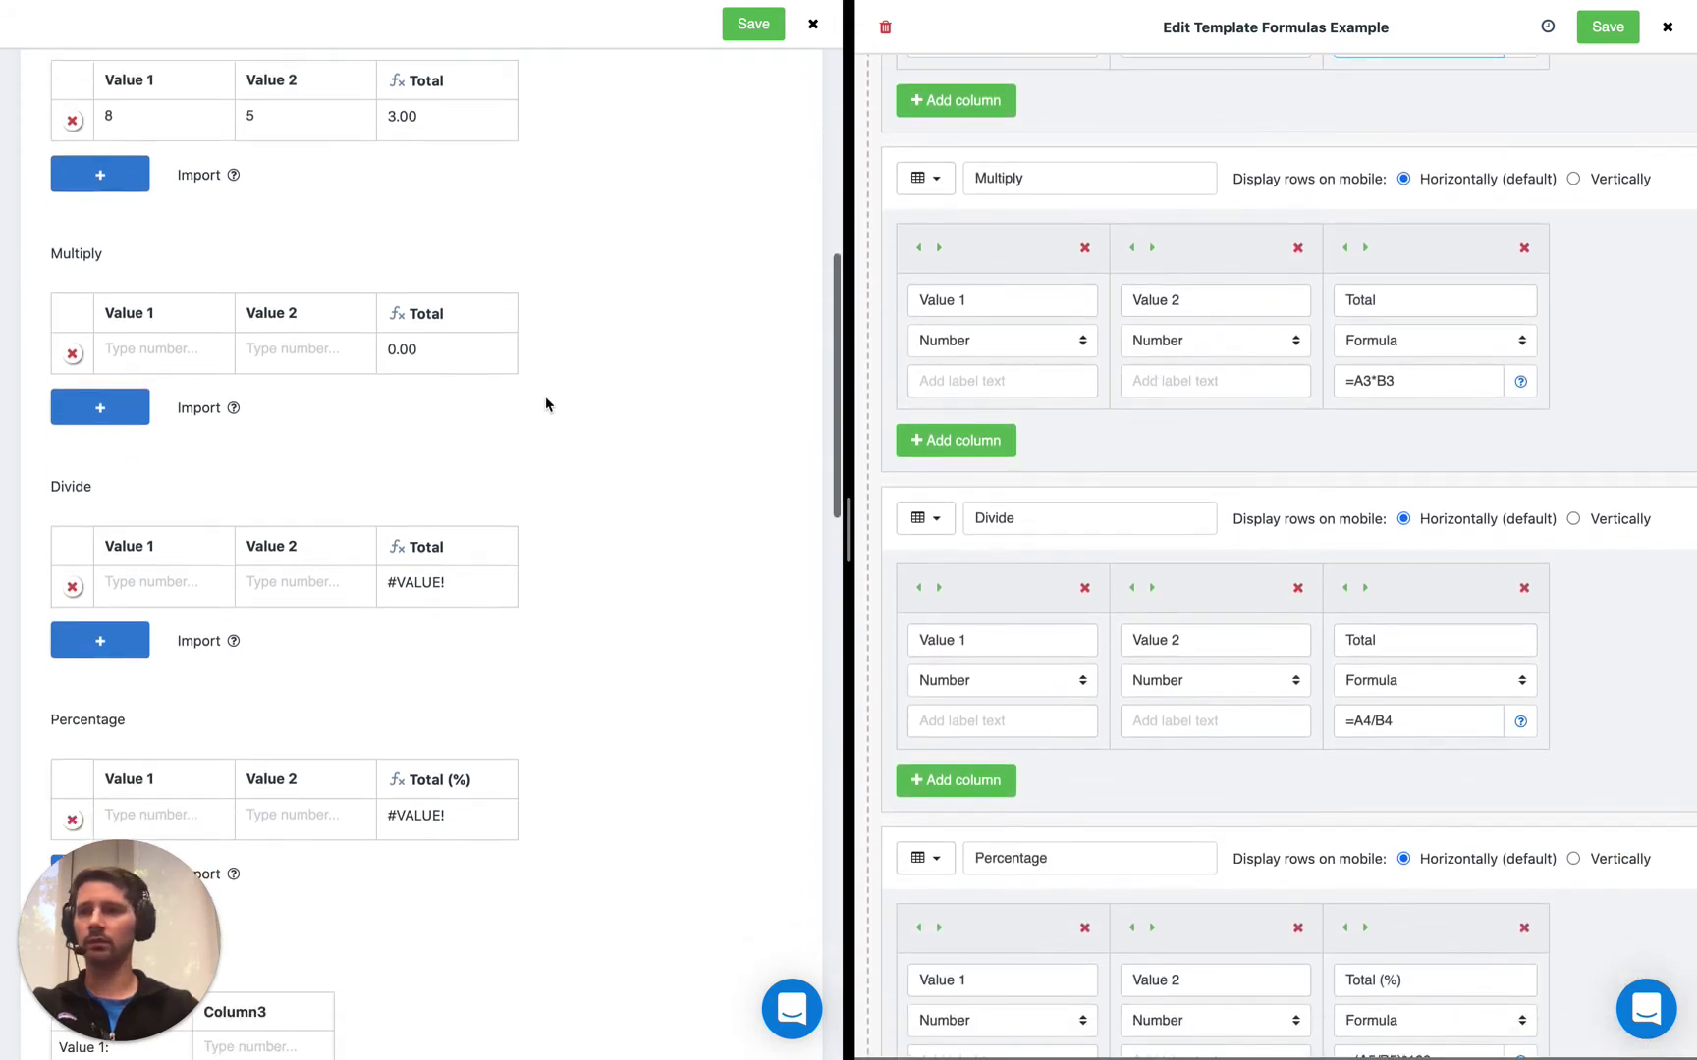
pyautogui.scroll(-2, 545, 397)
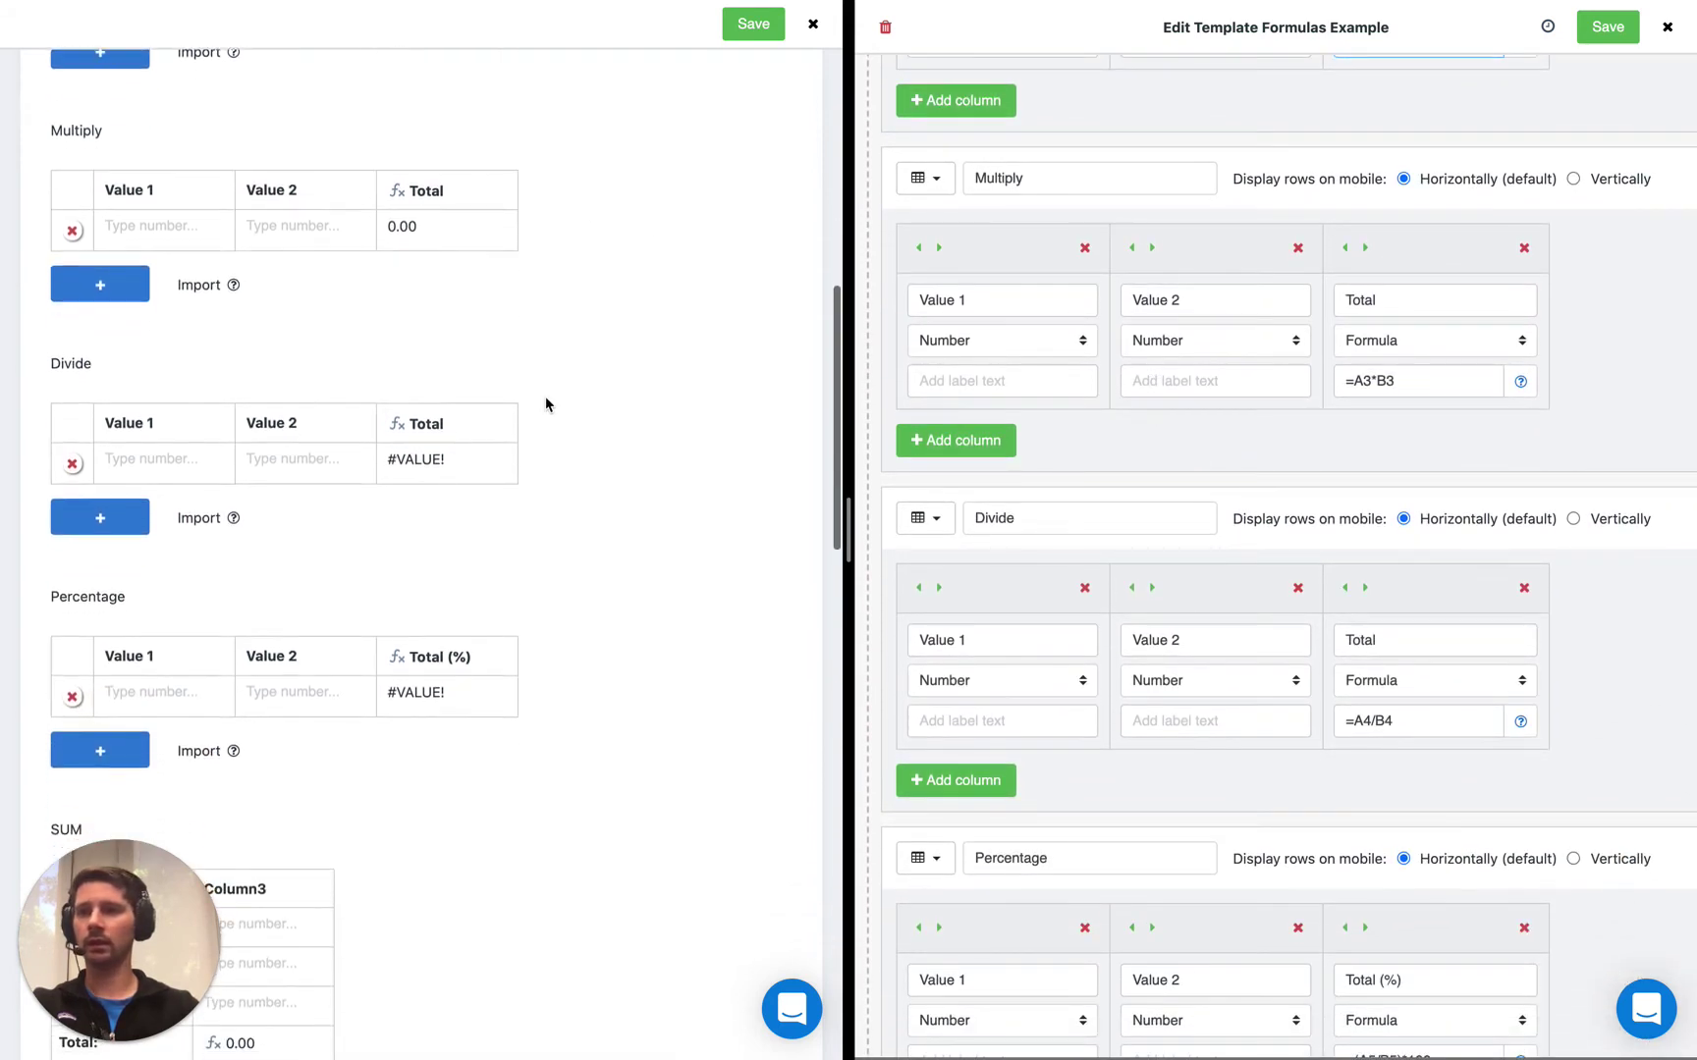
pyautogui.click(153, 227)
pyautogui.write('3')
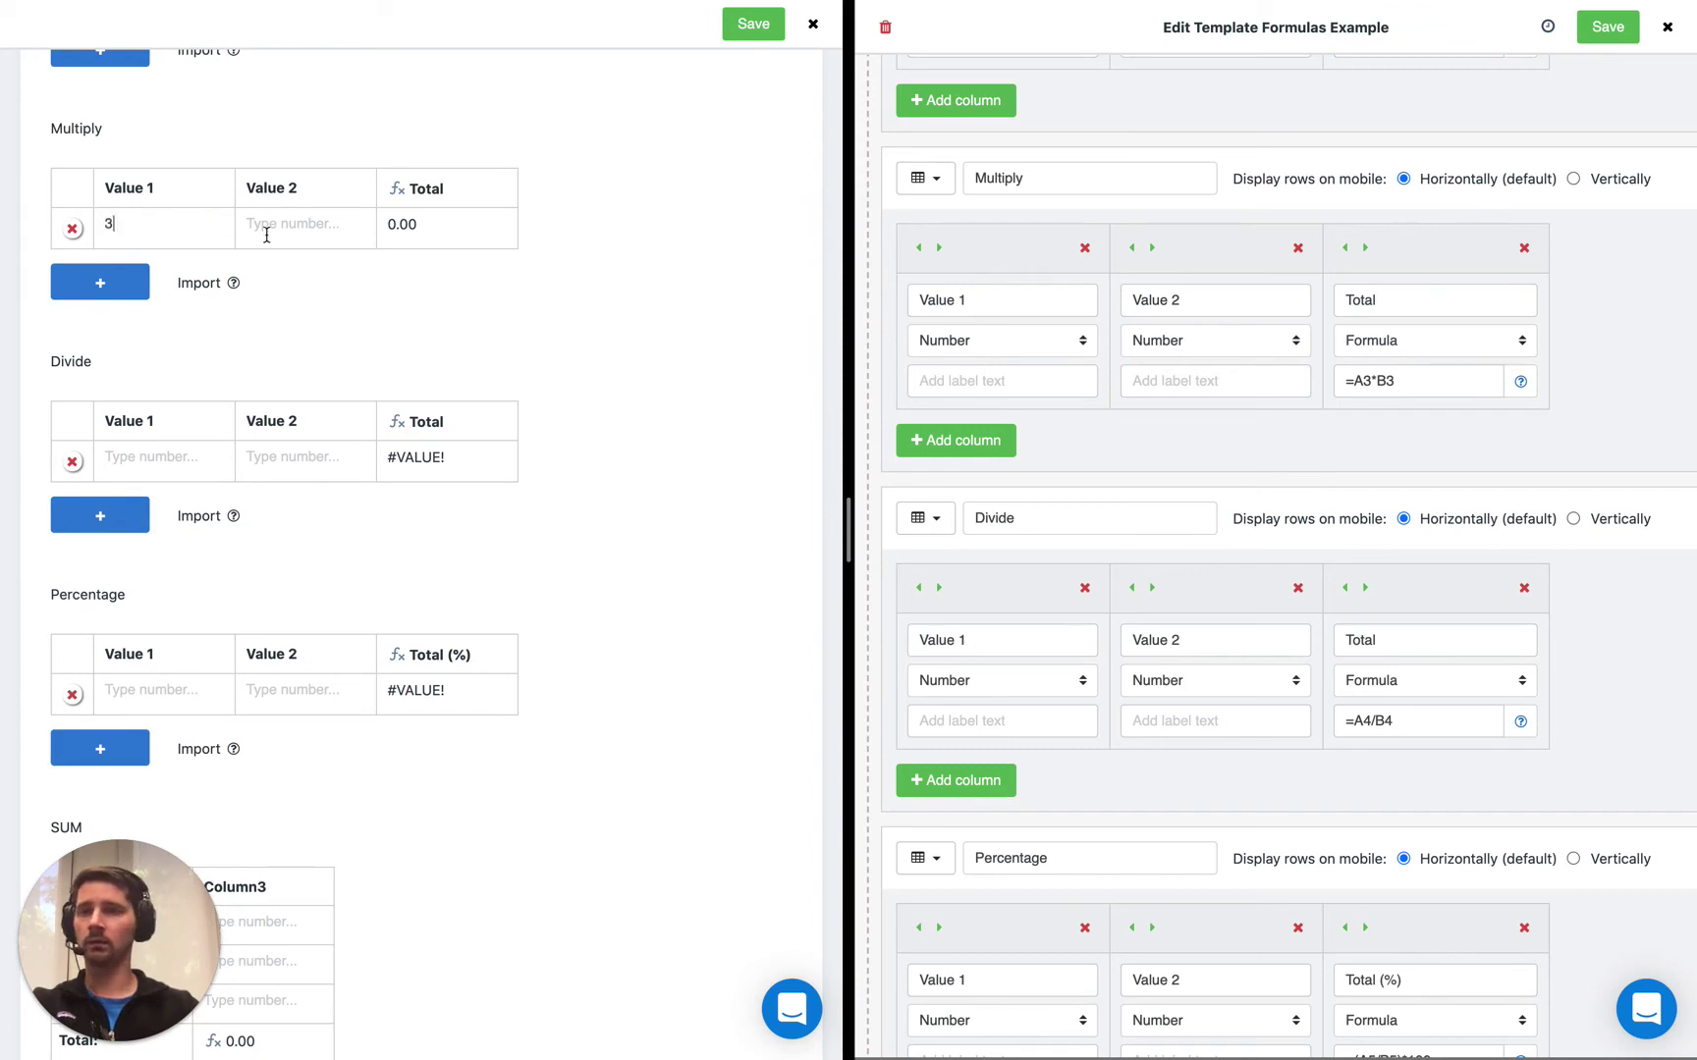
pyautogui.click(269, 234)
pyautogui.write('6')
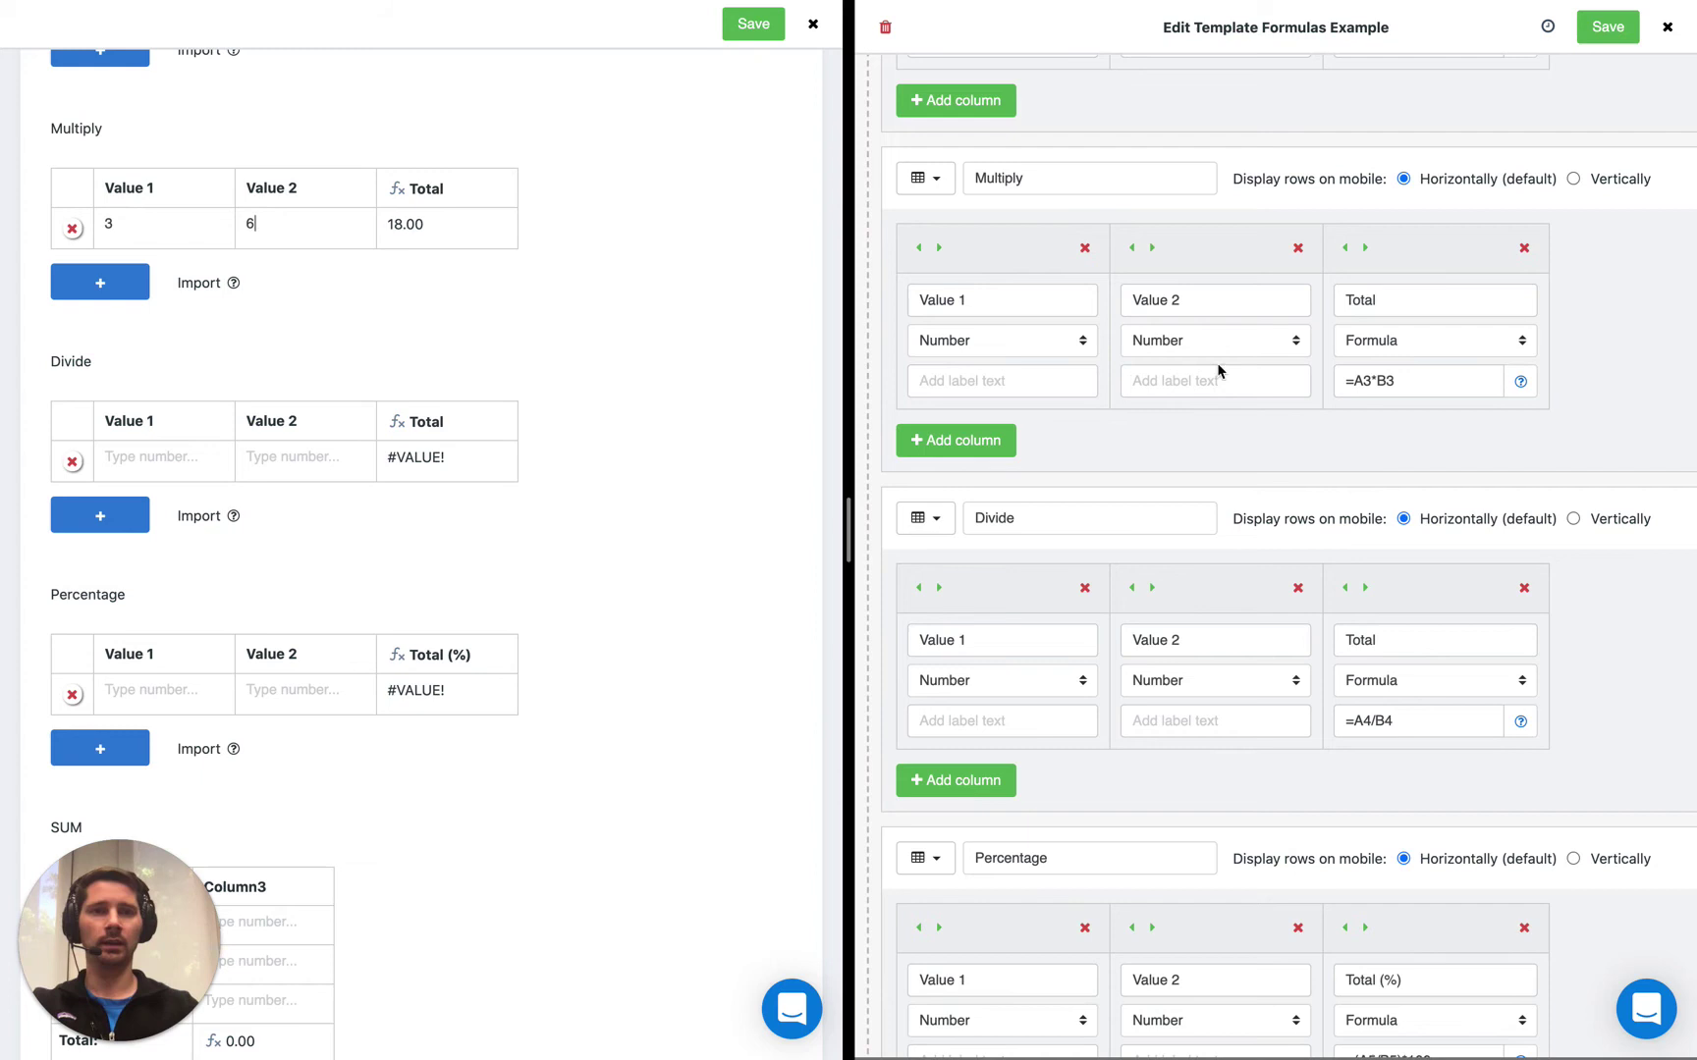
# - Show the =A3*B3 formula's references and highlight its multiplication sign
pyautogui.click(1377, 382)
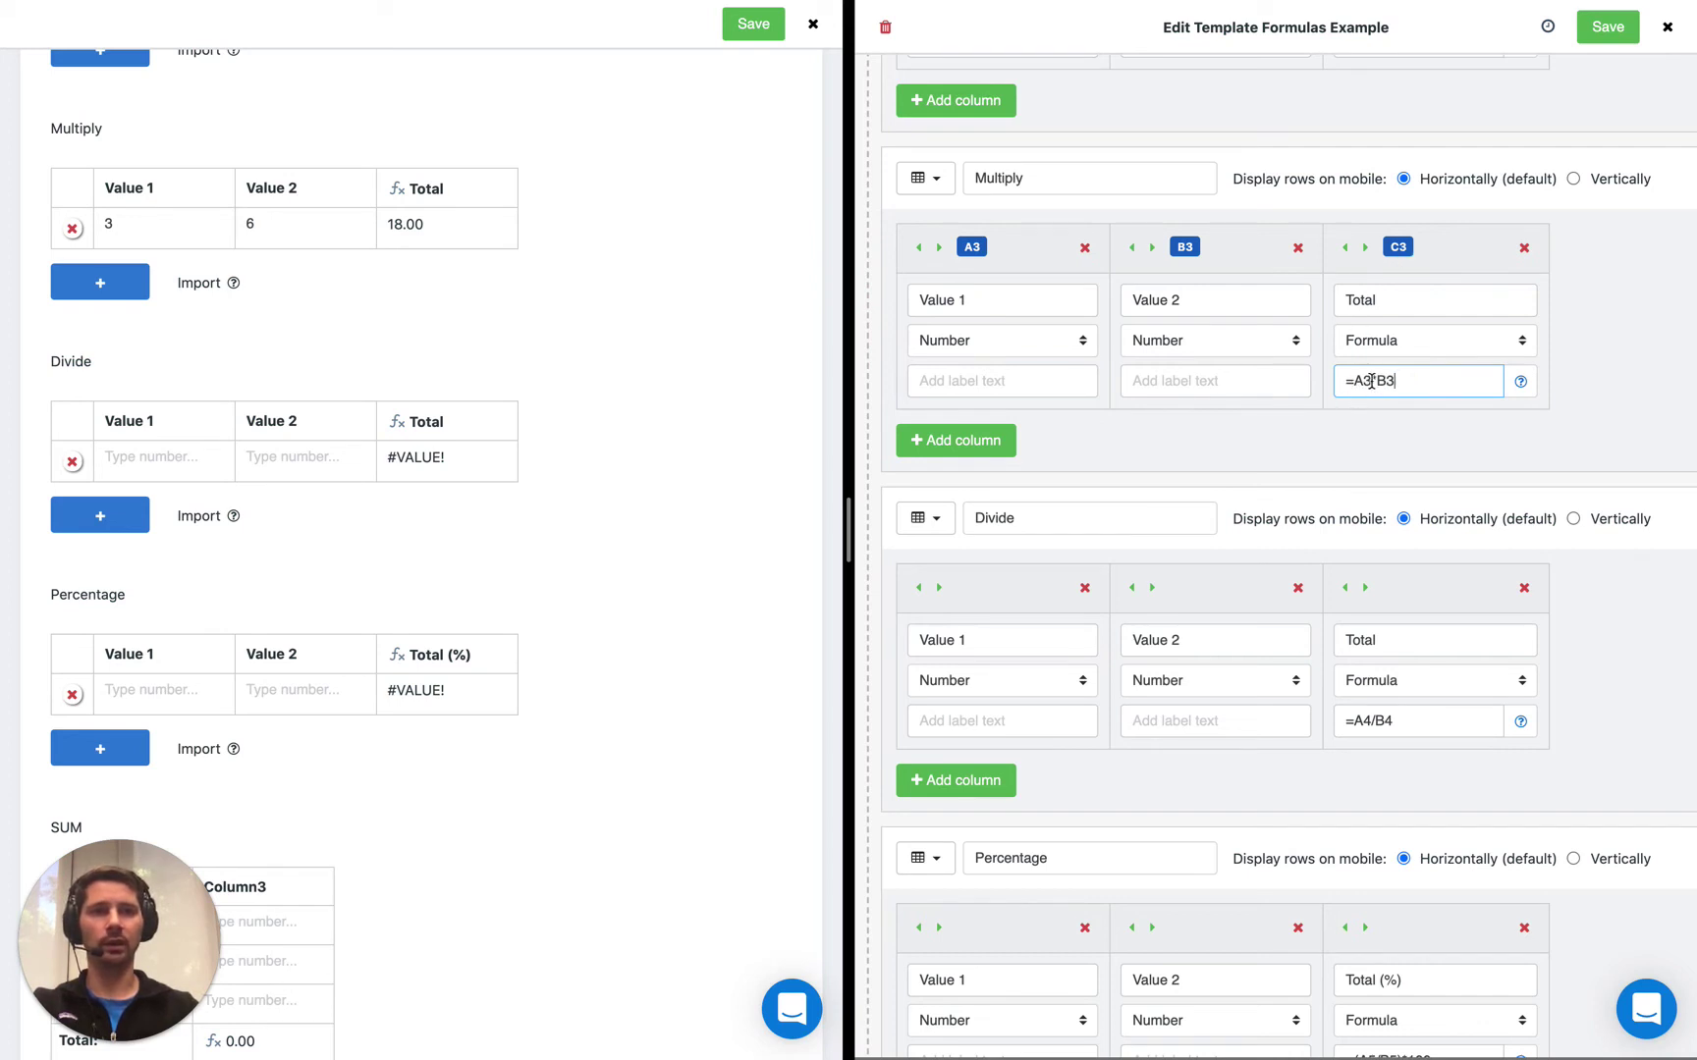
pyautogui.doubleClick(1372, 381)
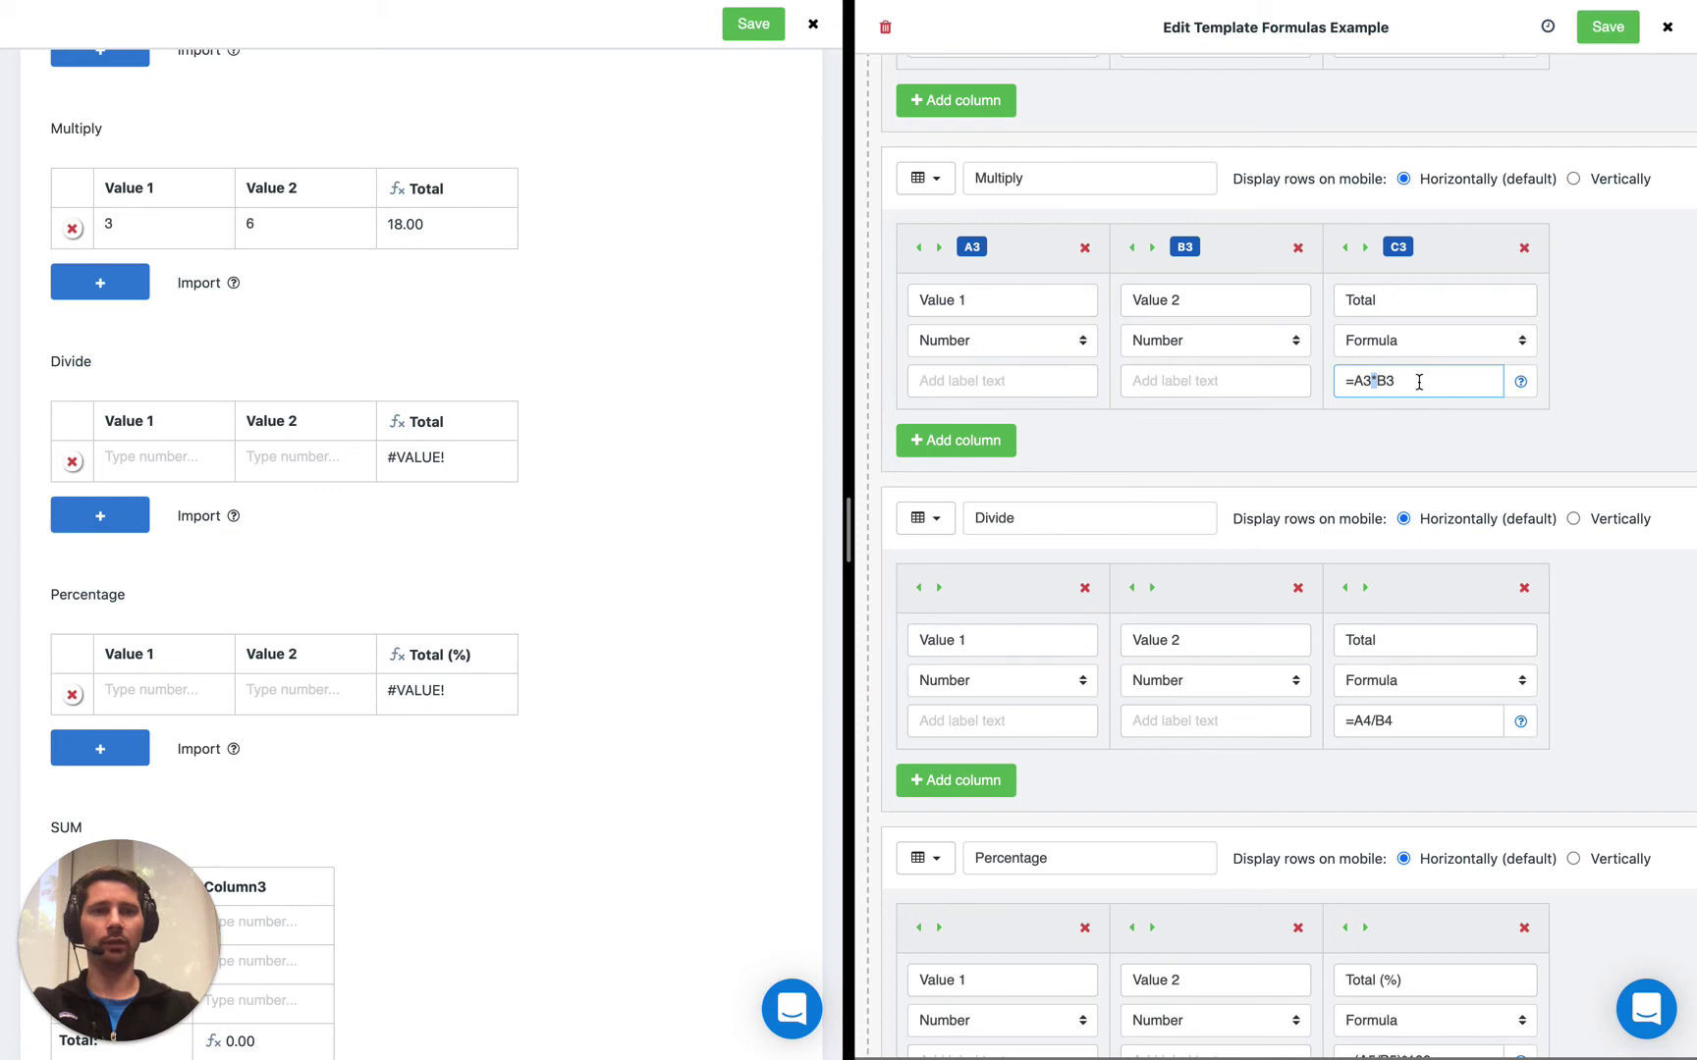
pyautogui.click(1276, 476)
# - Enter 15 and 5 in the Divide preview (3.00) and show the A4, B4, C4 references of =A4/B4
pyautogui.scroll(-3, 1278, 475)
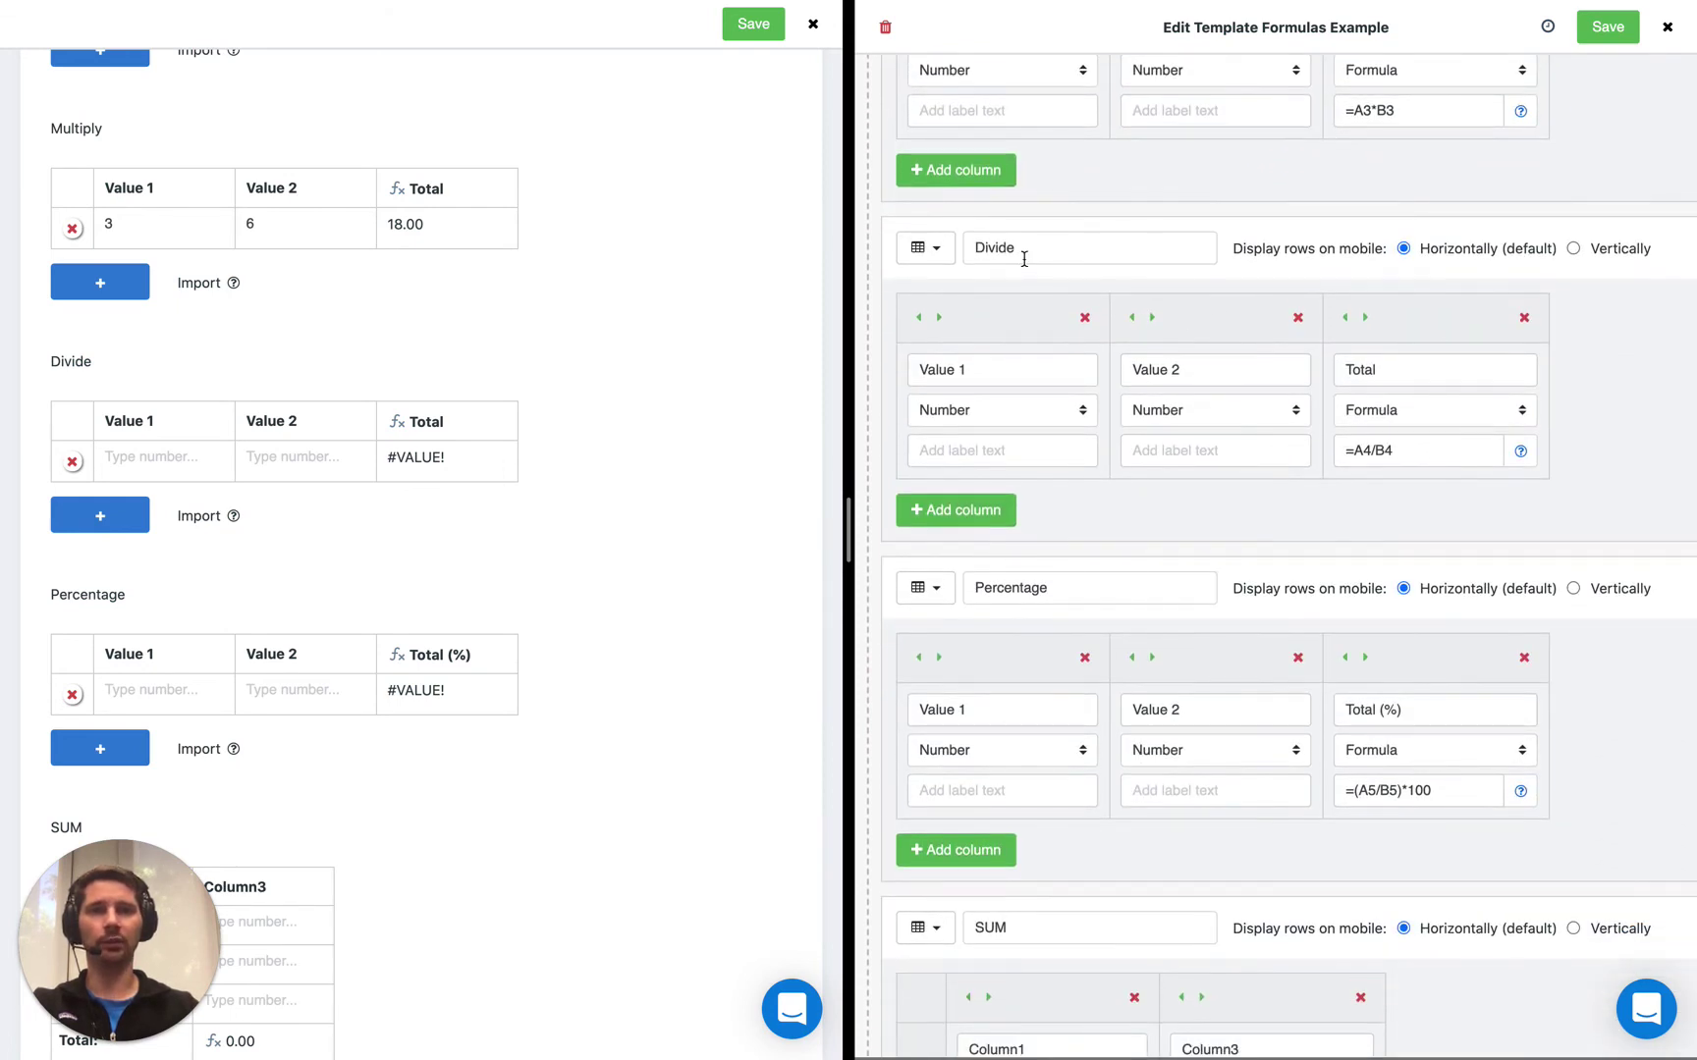
pyautogui.scroll(-3, 497, 314)
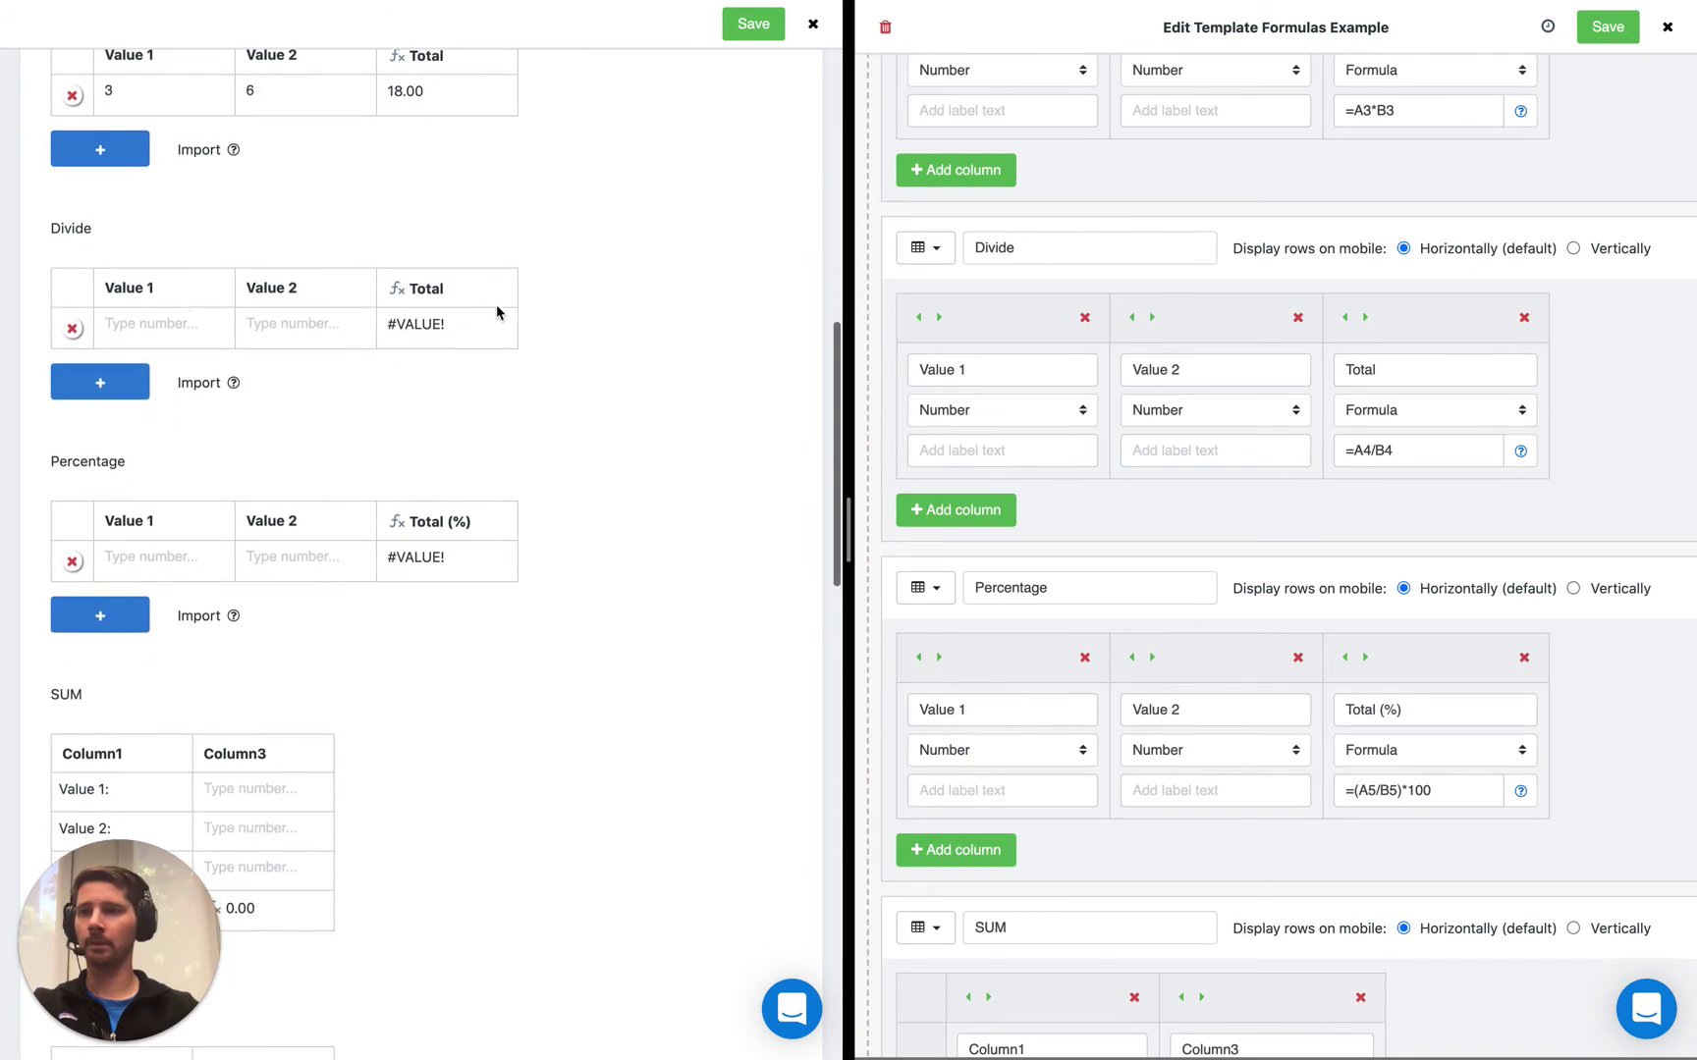
pyautogui.click(165, 324)
pyautogui.write('15')
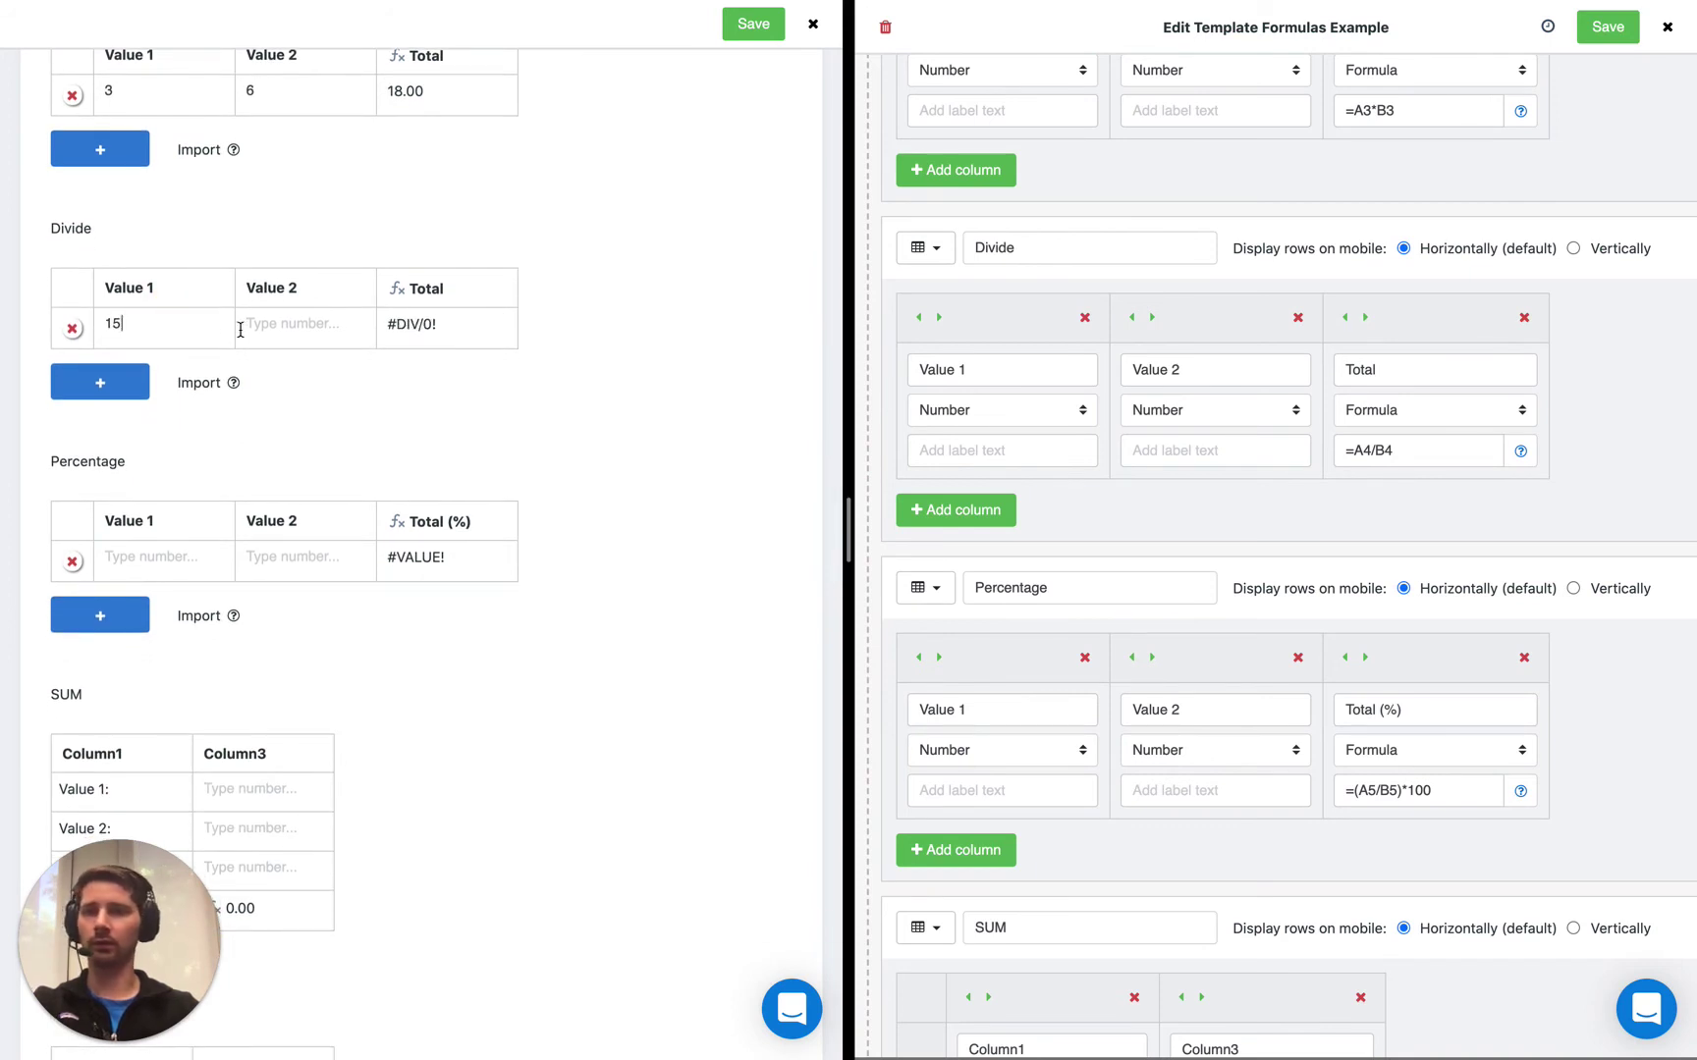
pyautogui.click(257, 326)
pyautogui.write('5')
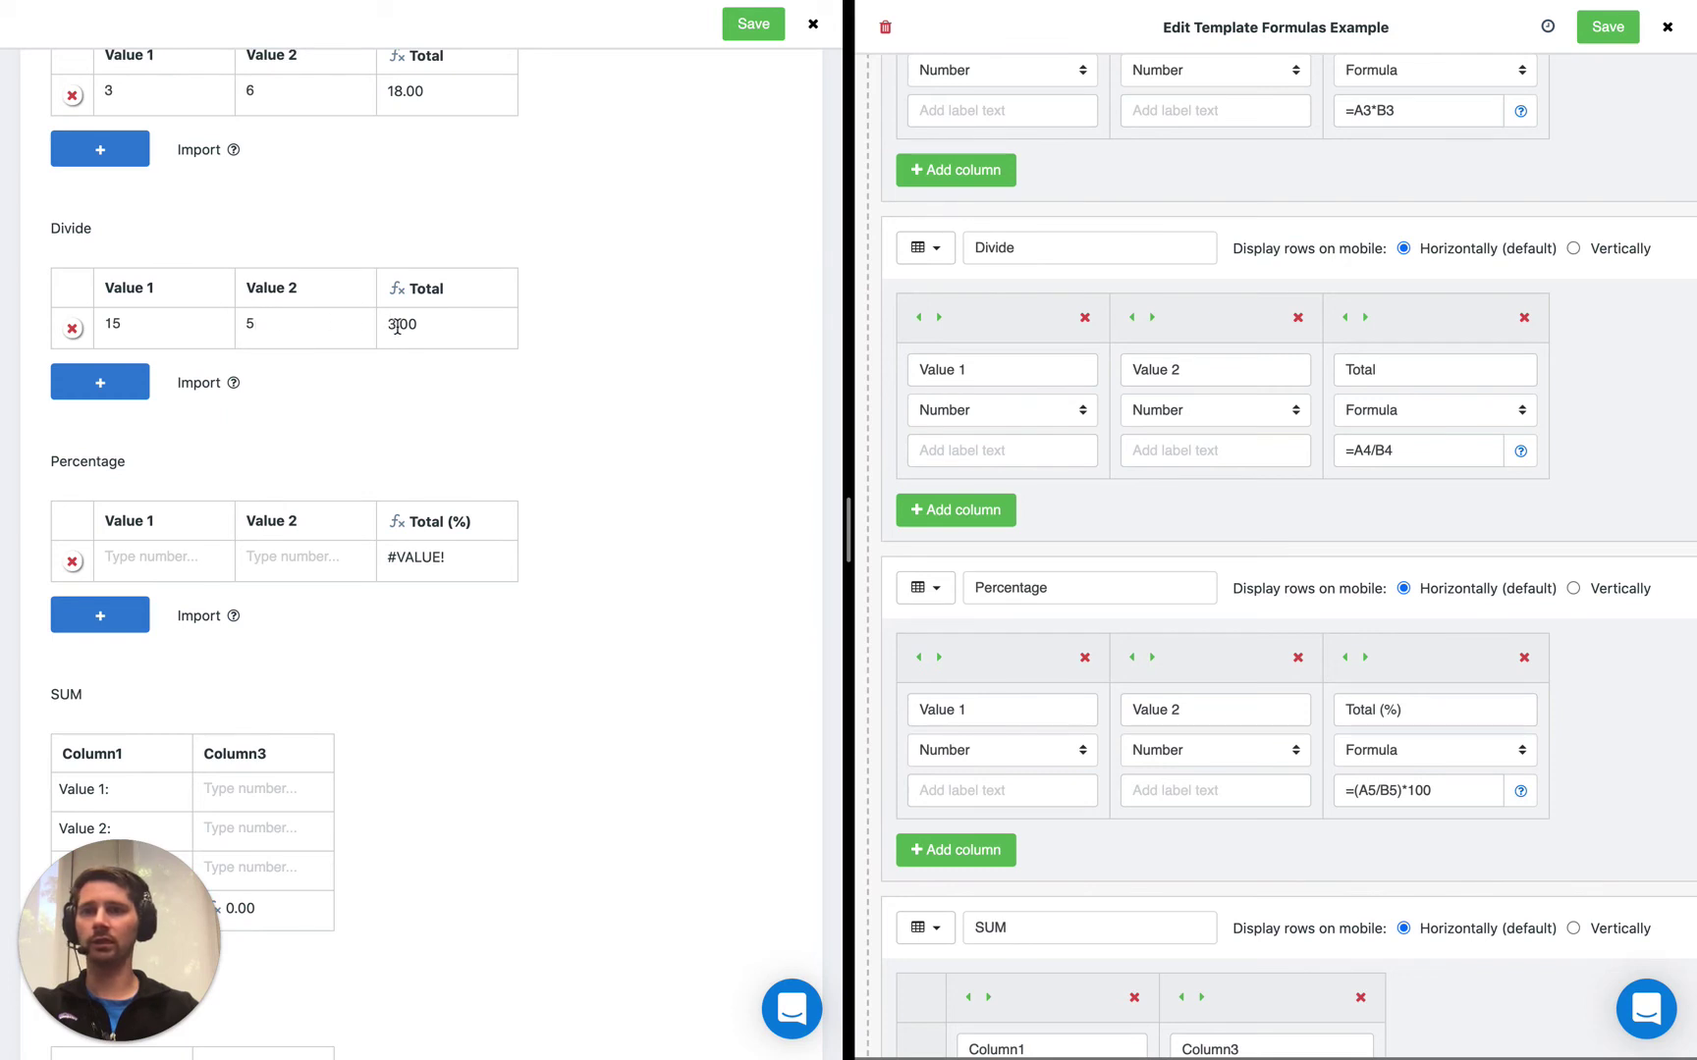
pyautogui.click(1369, 444)
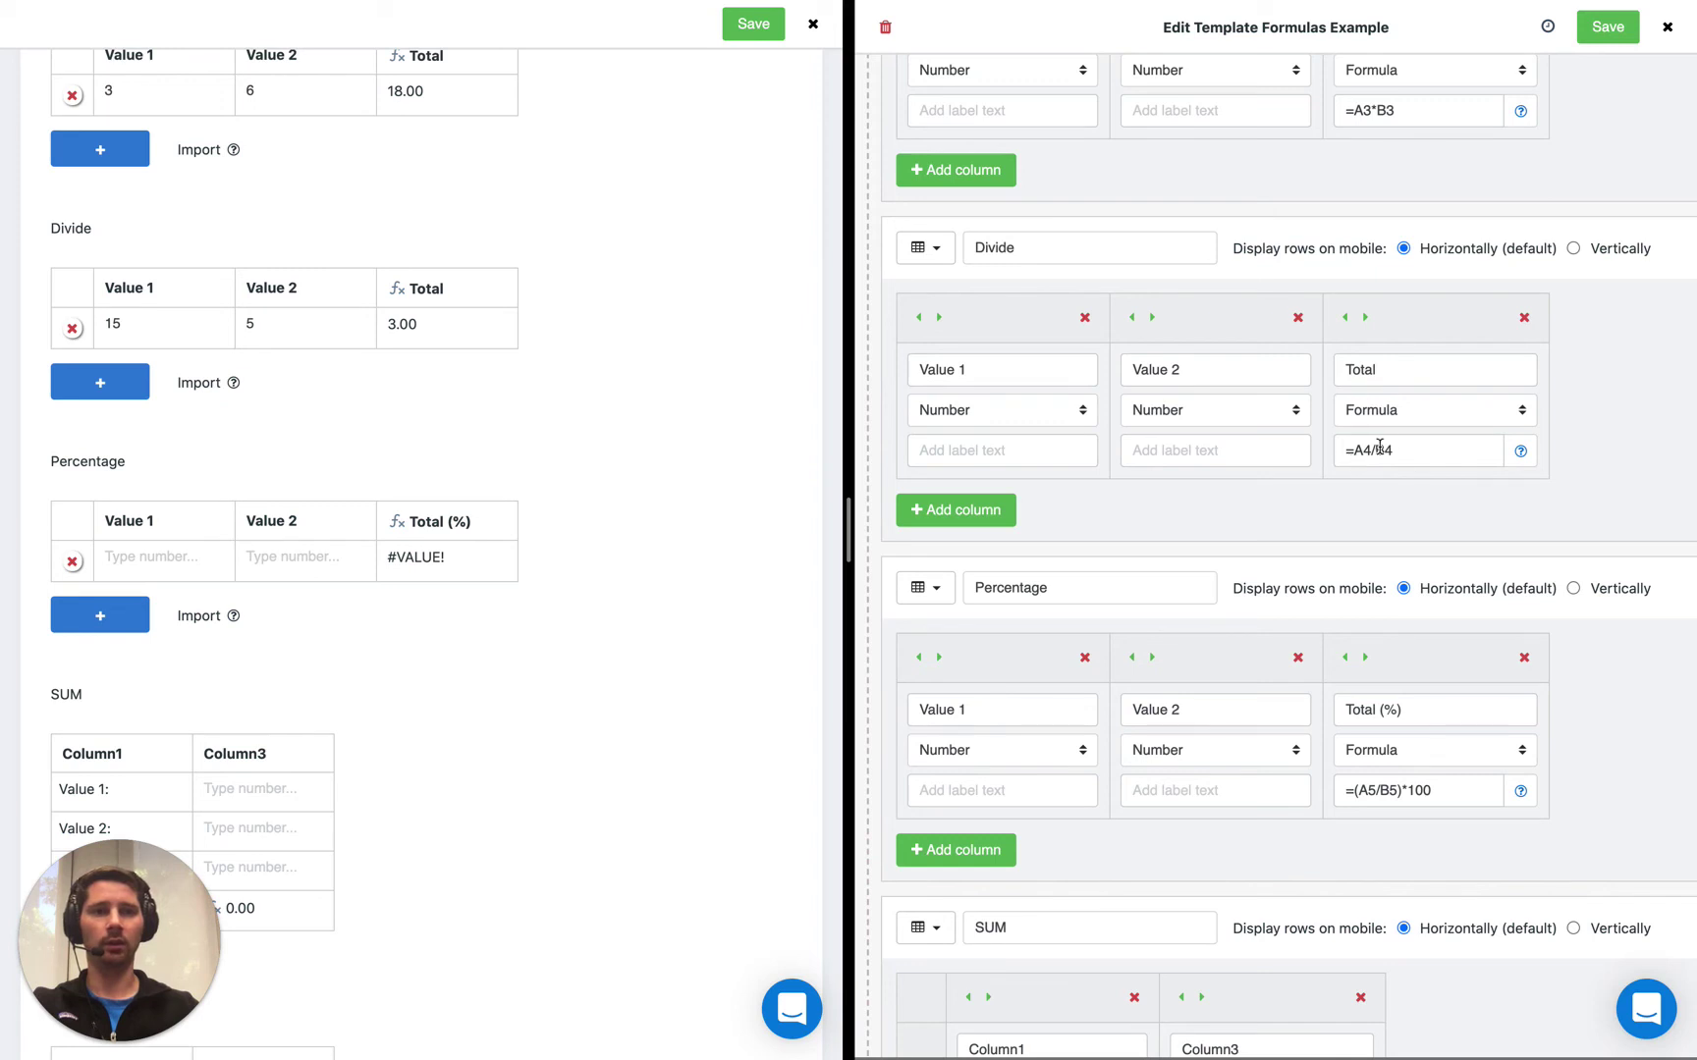
pyautogui.click(1399, 442)
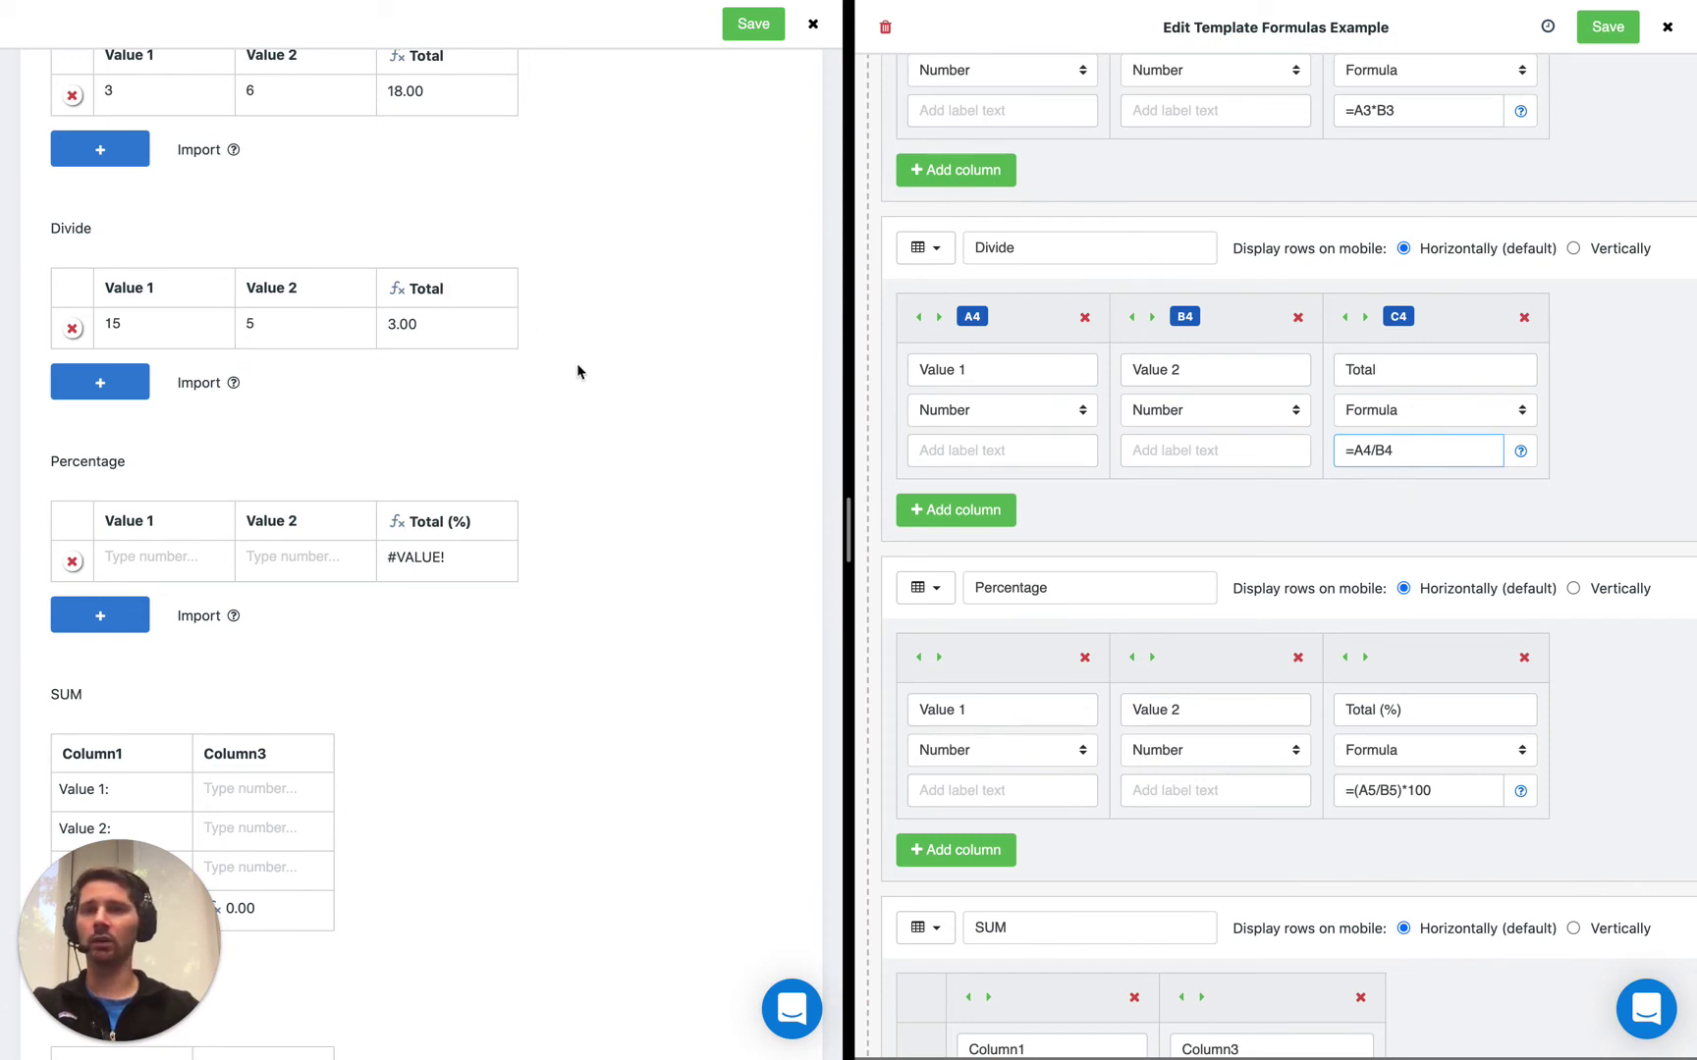
# - Reveal the cell references of the Percentage table's =(A5/B5)*100 formula
pyautogui.scroll(-2, 561, 373)
pyautogui.scroll(-2, 560, 372)
pyautogui.scroll(-1, 560, 372)
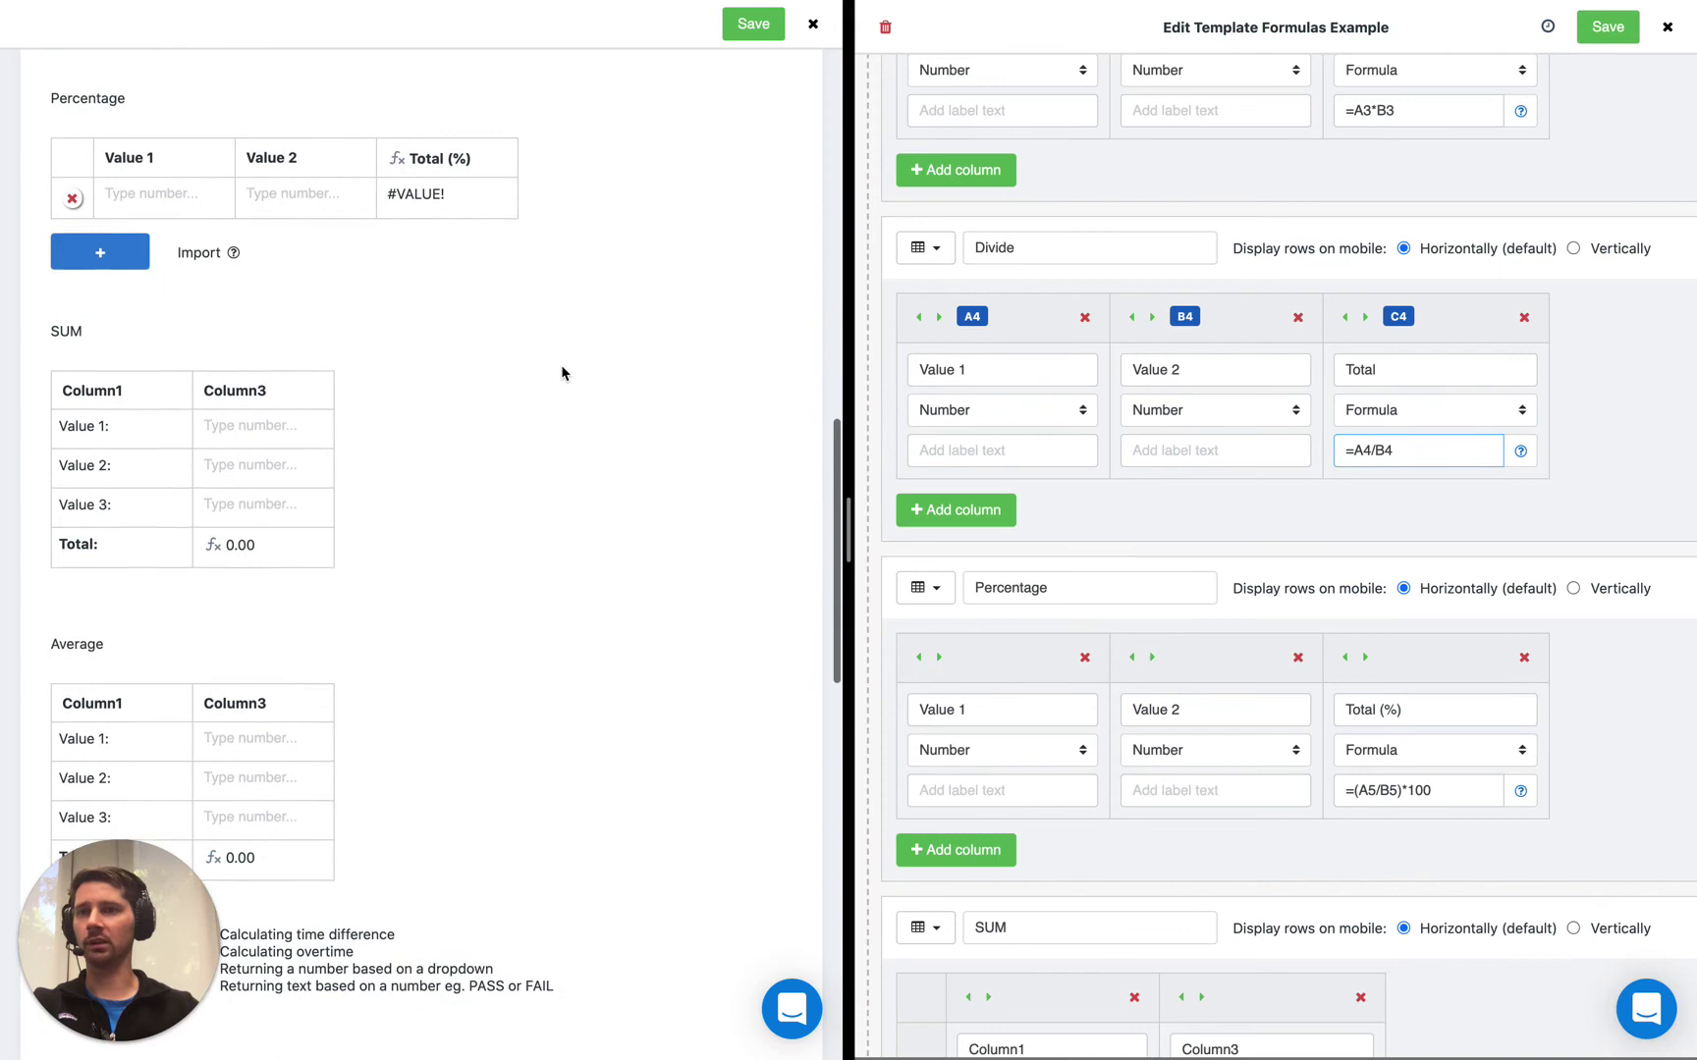
pyautogui.scroll(-3, 1259, 513)
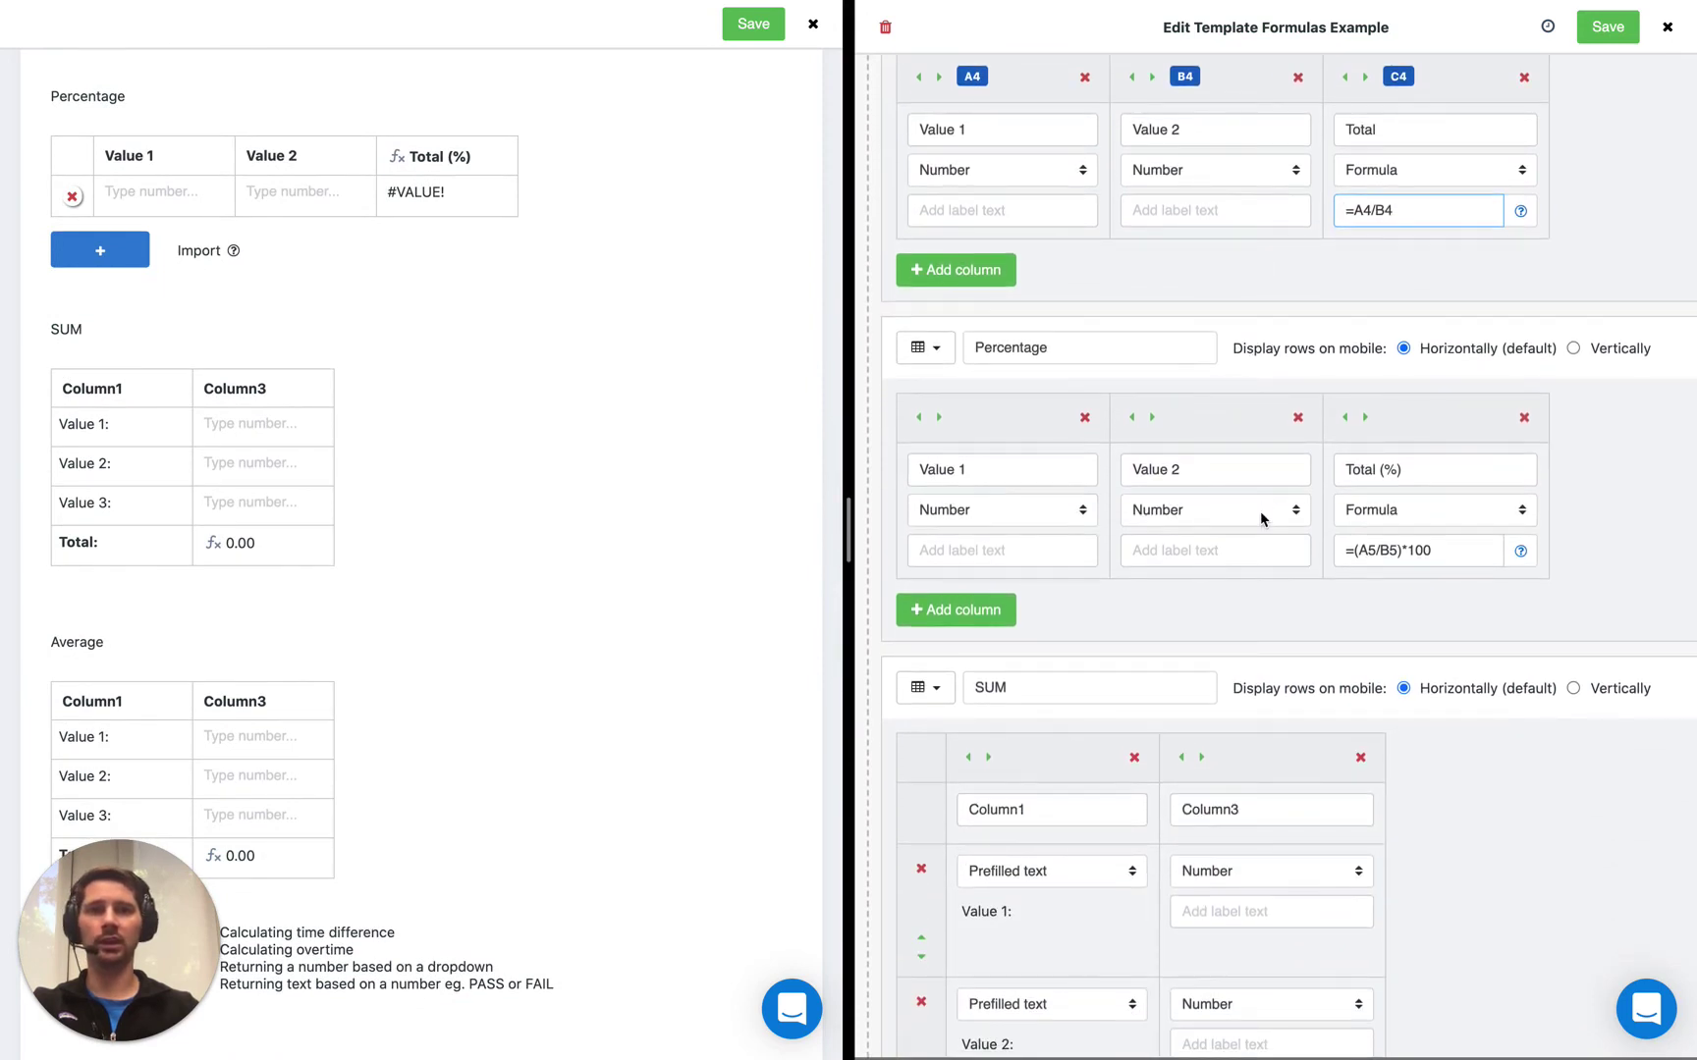
pyautogui.scroll(-1, 1262, 518)
pyautogui.scroll(-2, 1261, 518)
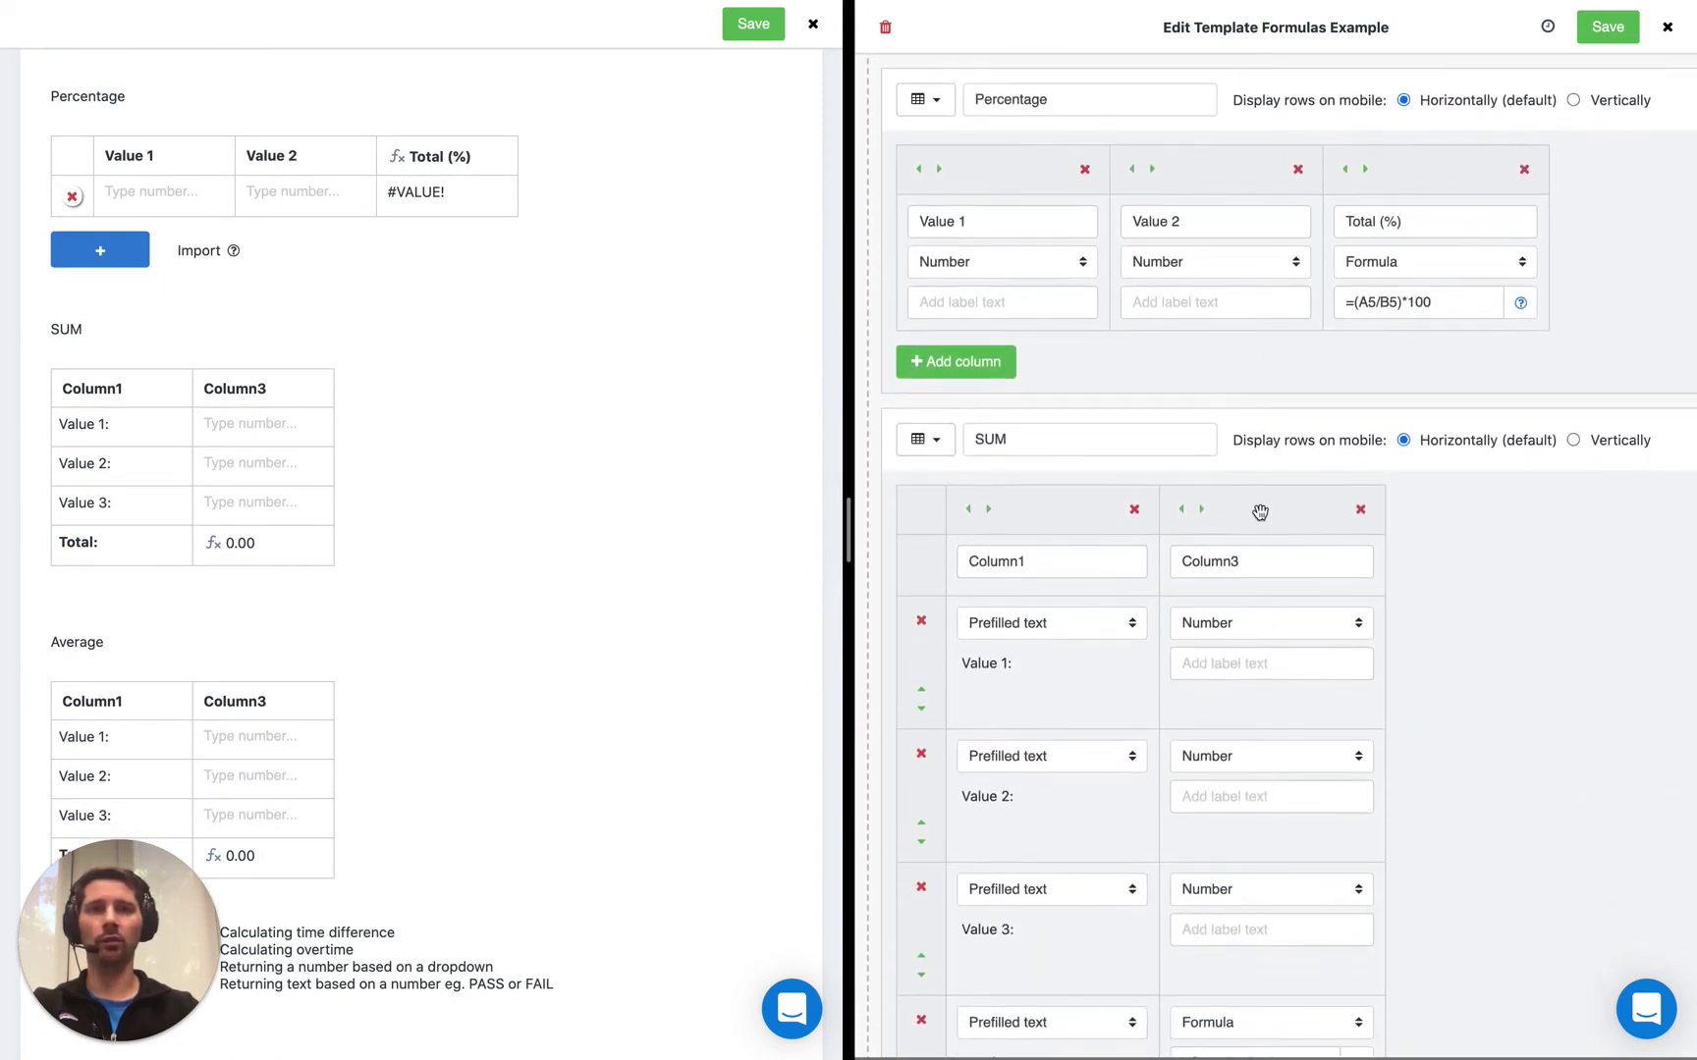
pyautogui.scroll(3, 1394, 324)
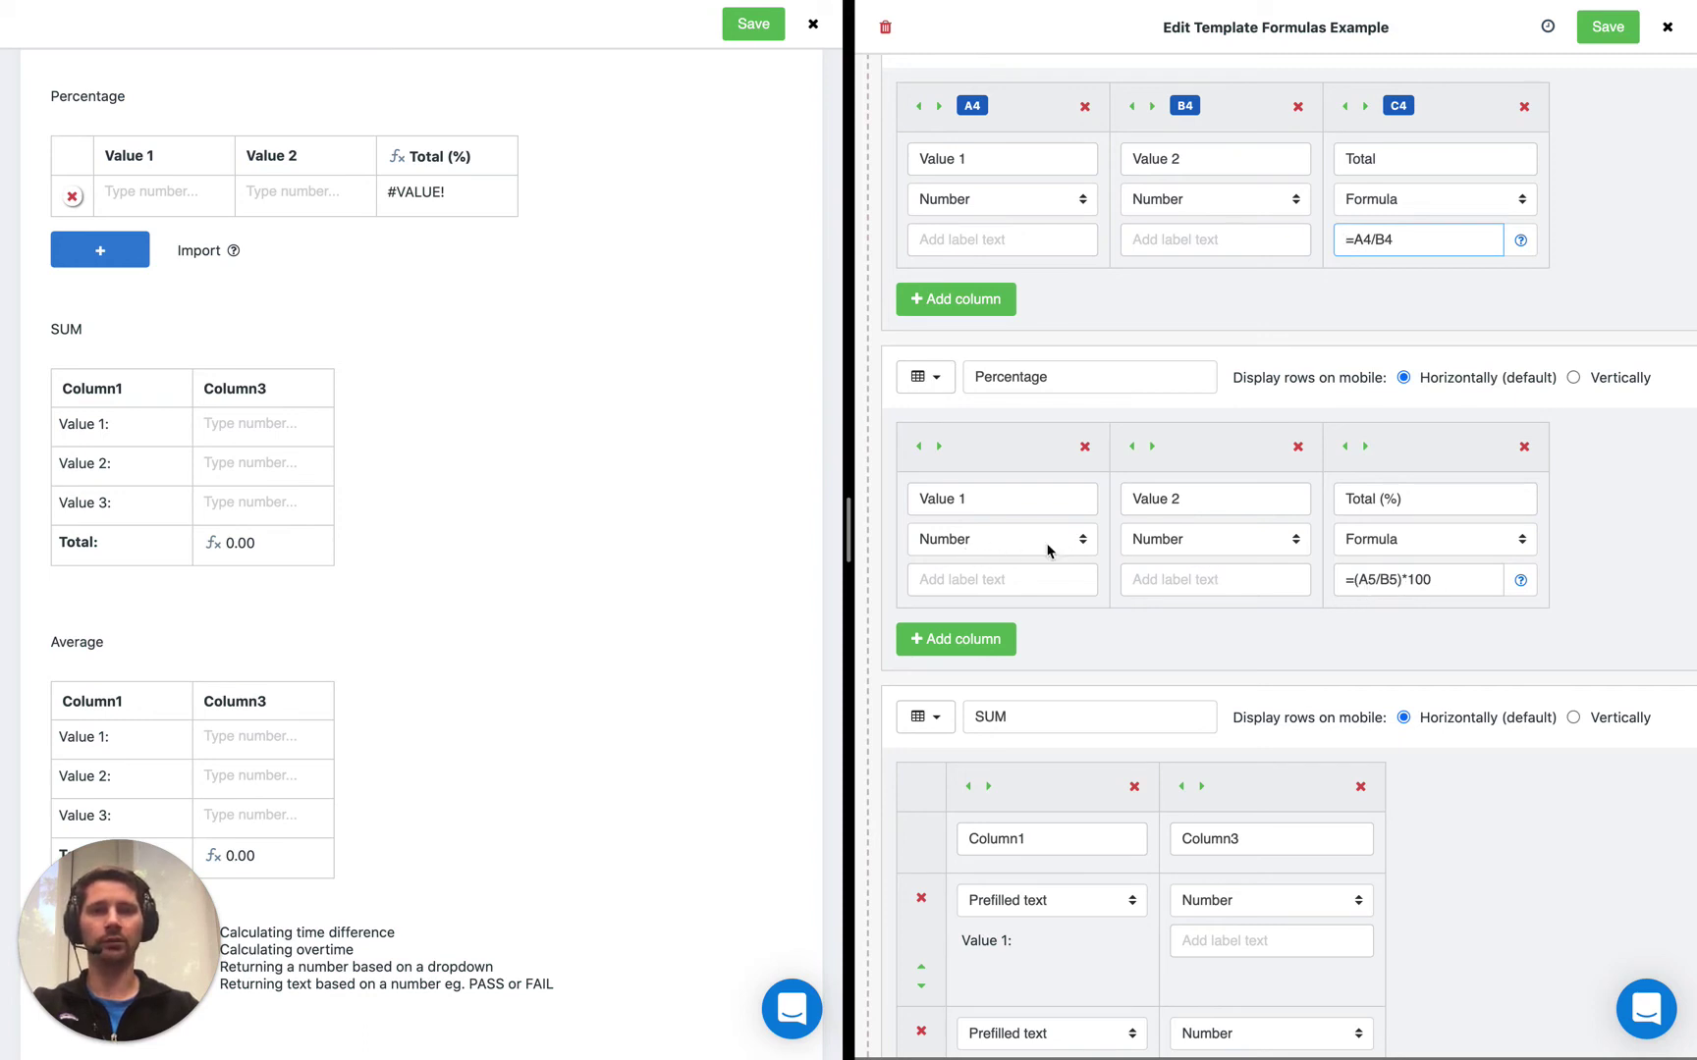
pyautogui.click(1463, 585)
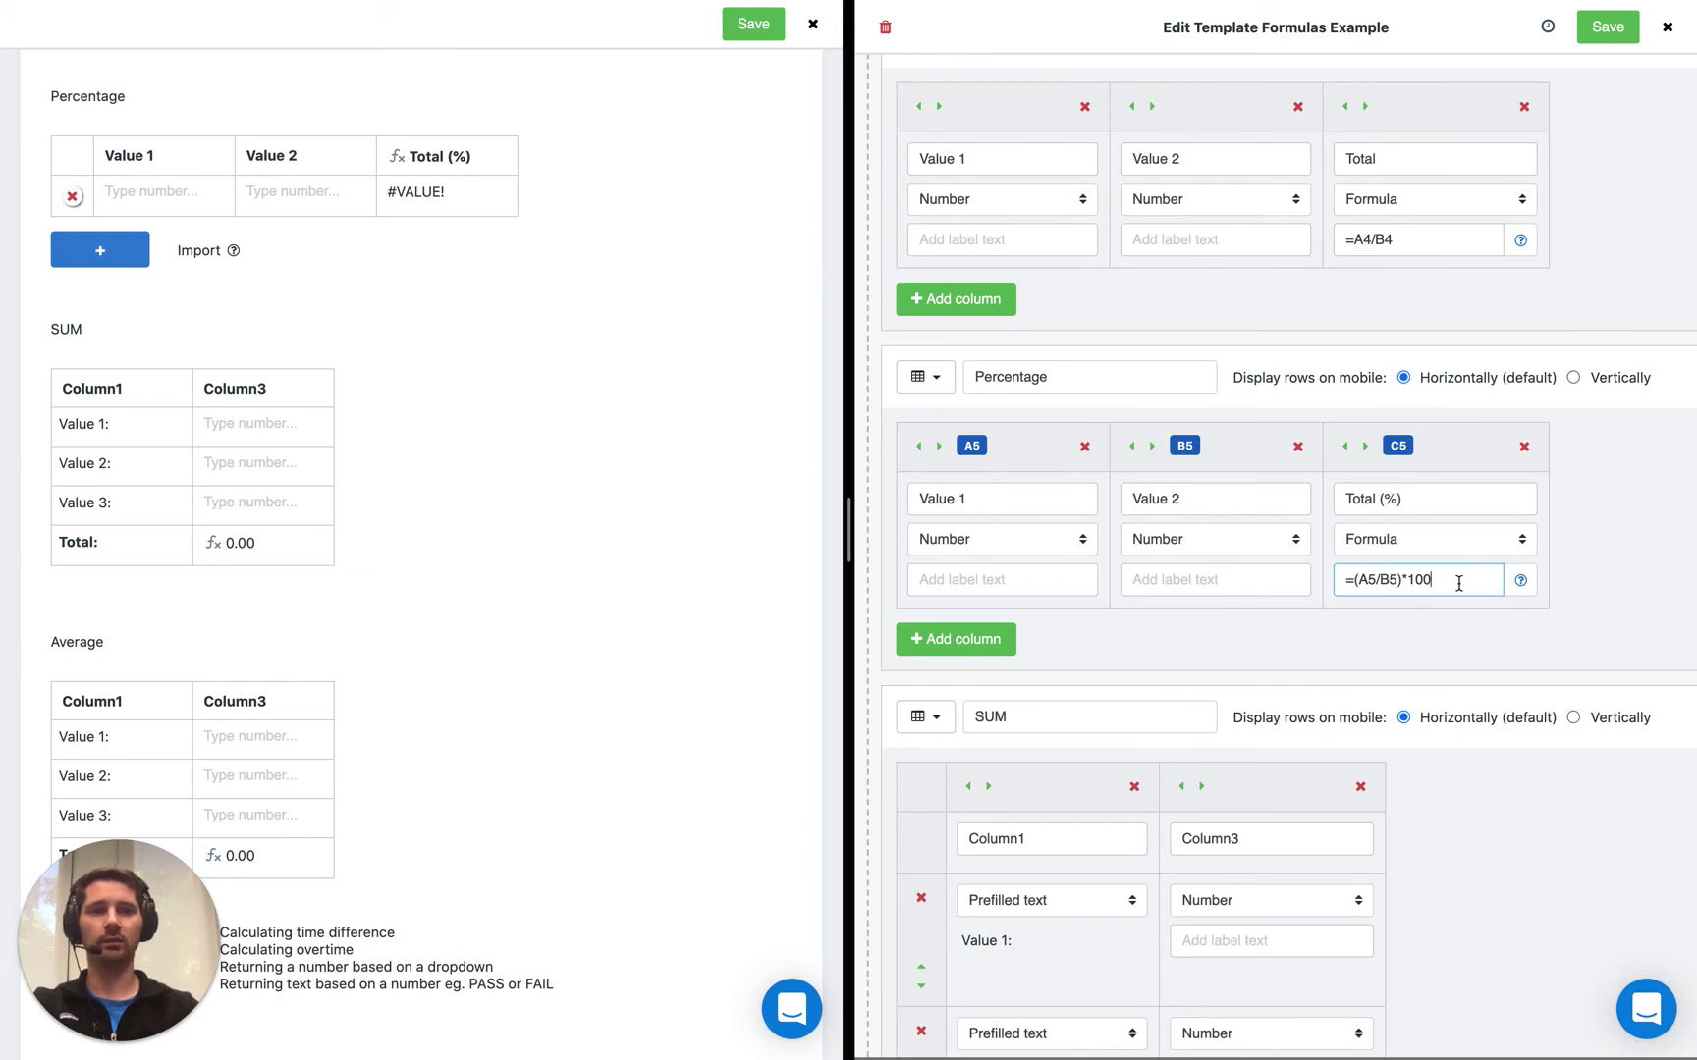
# - Enter 20 and 100 as the Percentage preview's values, giving a Total (%) of 20.00
pyautogui.click(135, 194)
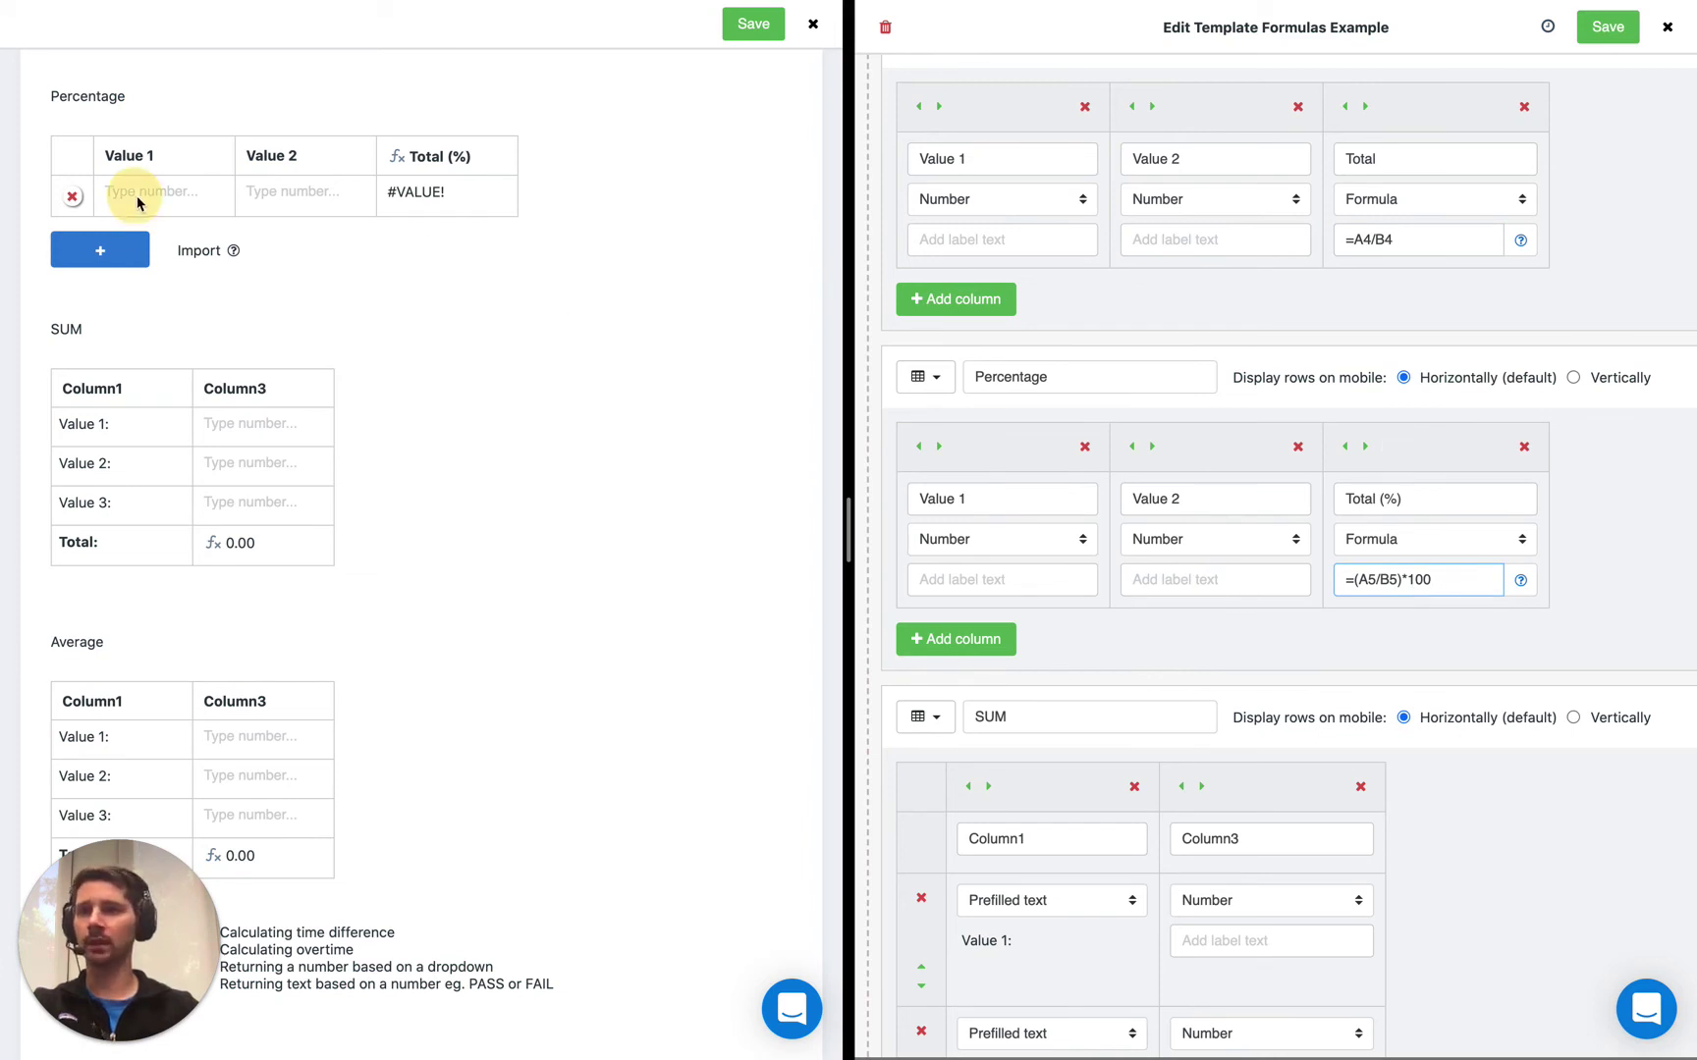
pyautogui.write('20')
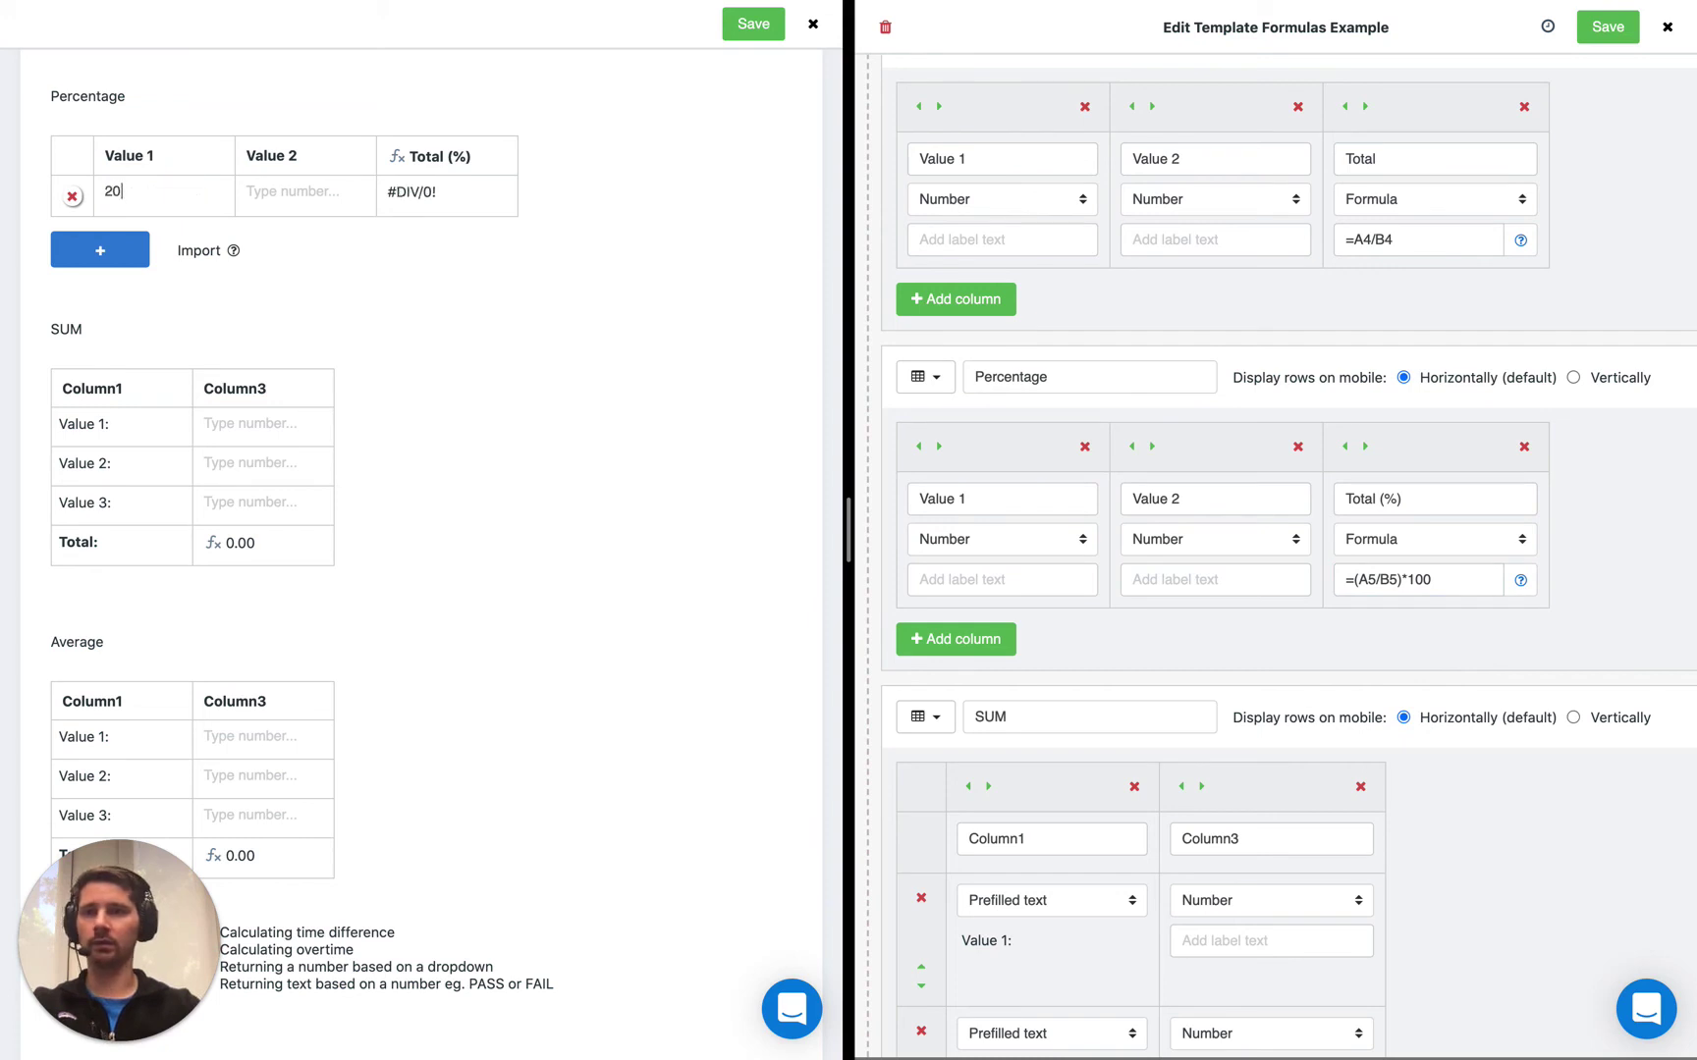
pyautogui.click(292, 191)
pyautogui.write('100')
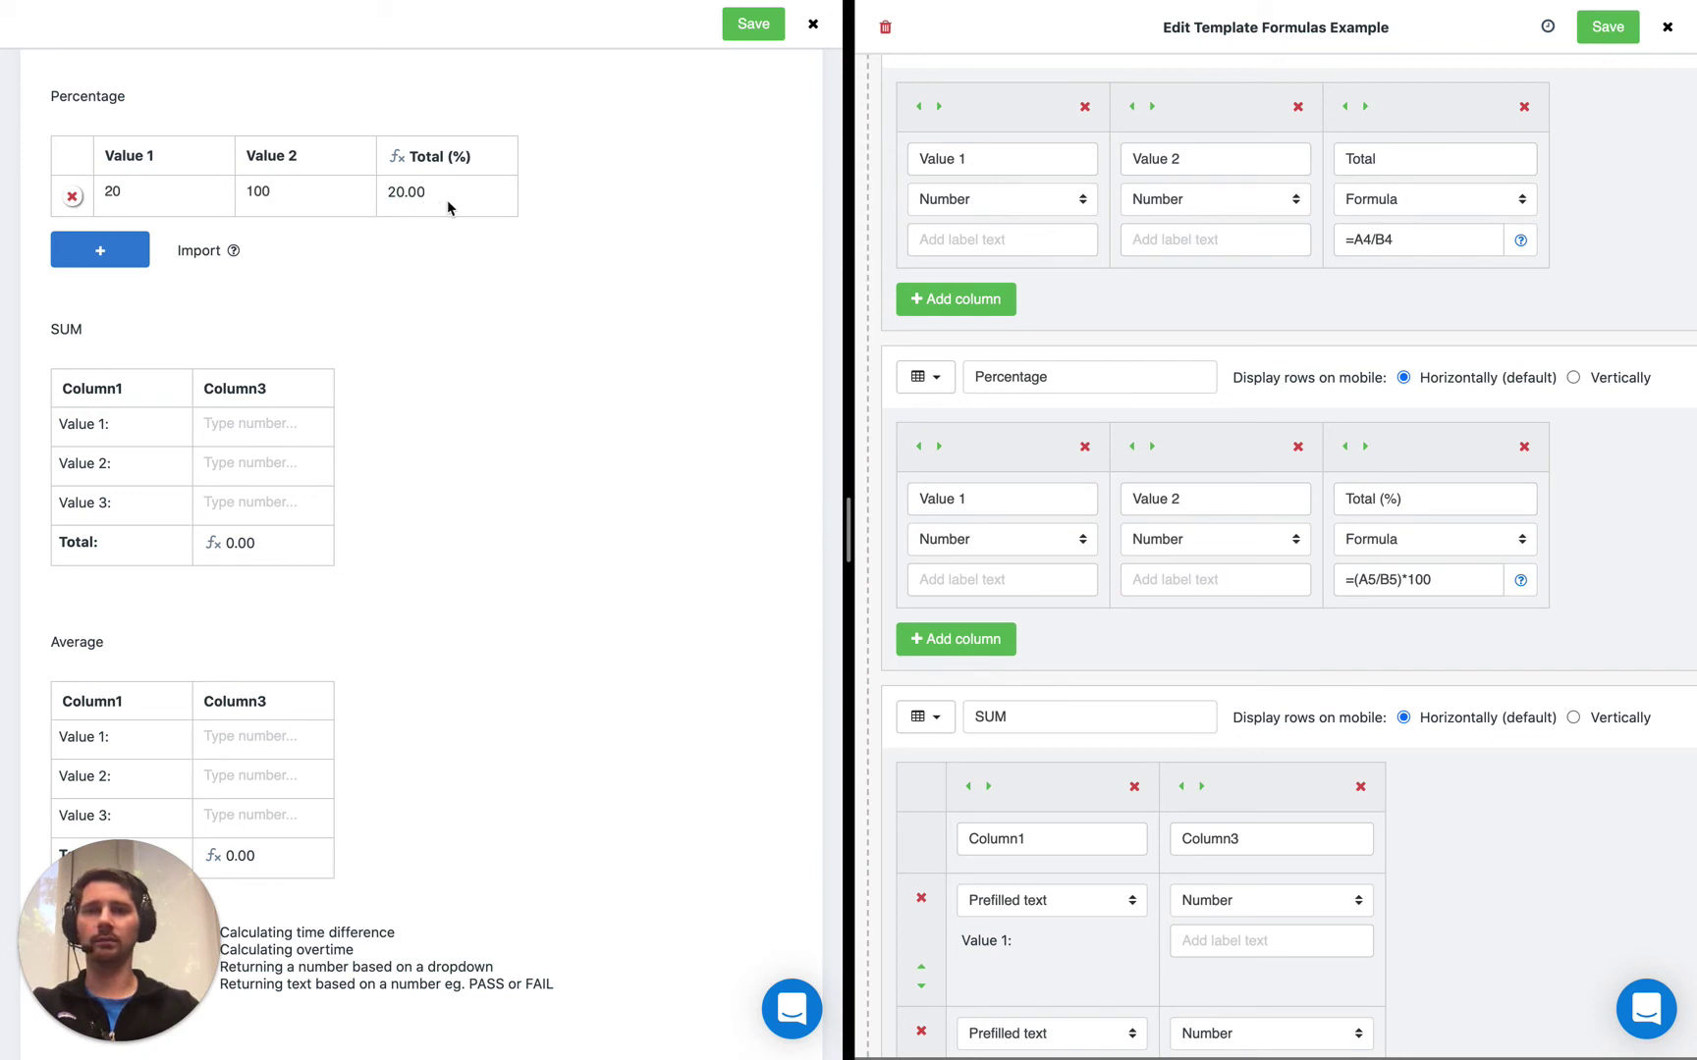
pyautogui.scroll(-1, 437, 265)
pyautogui.scroll(-1, 436, 265)
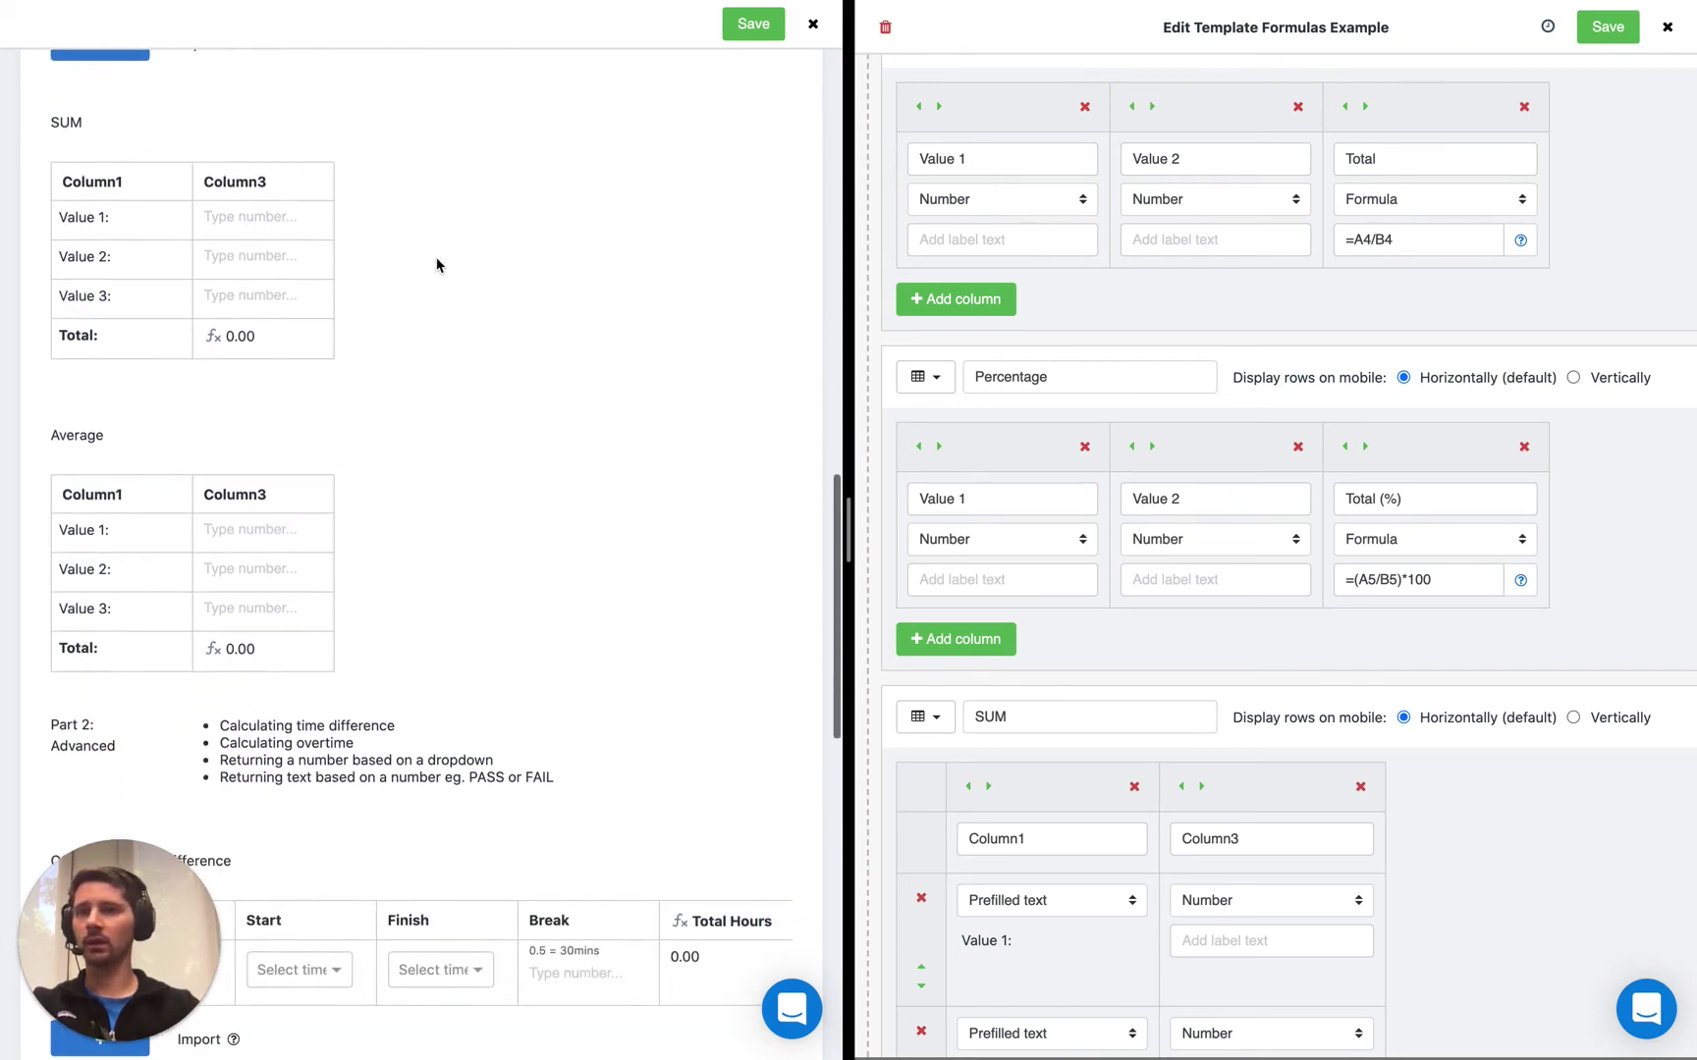
pyautogui.scroll(1, 437, 265)
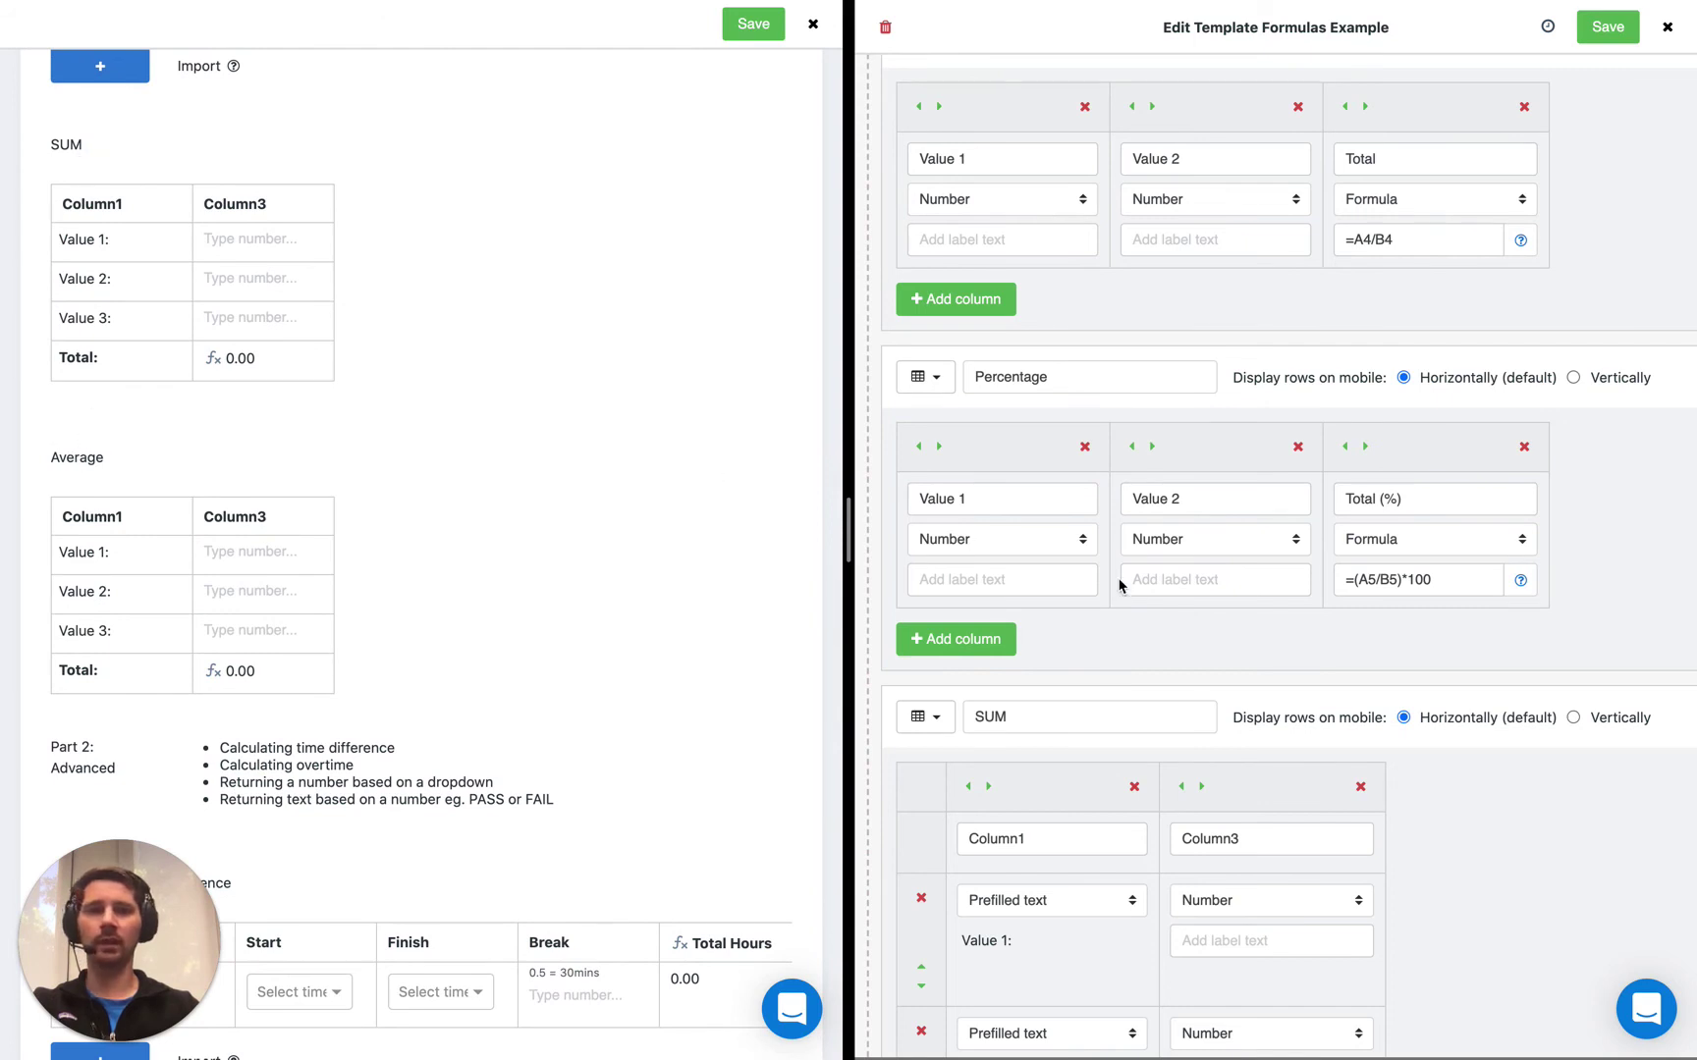
pyautogui.scroll(-2, 1120, 584)
pyautogui.scroll(-2, 1119, 586)
pyautogui.scroll(-2, 1119, 586)
pyautogui.scroll(-1, 1120, 586)
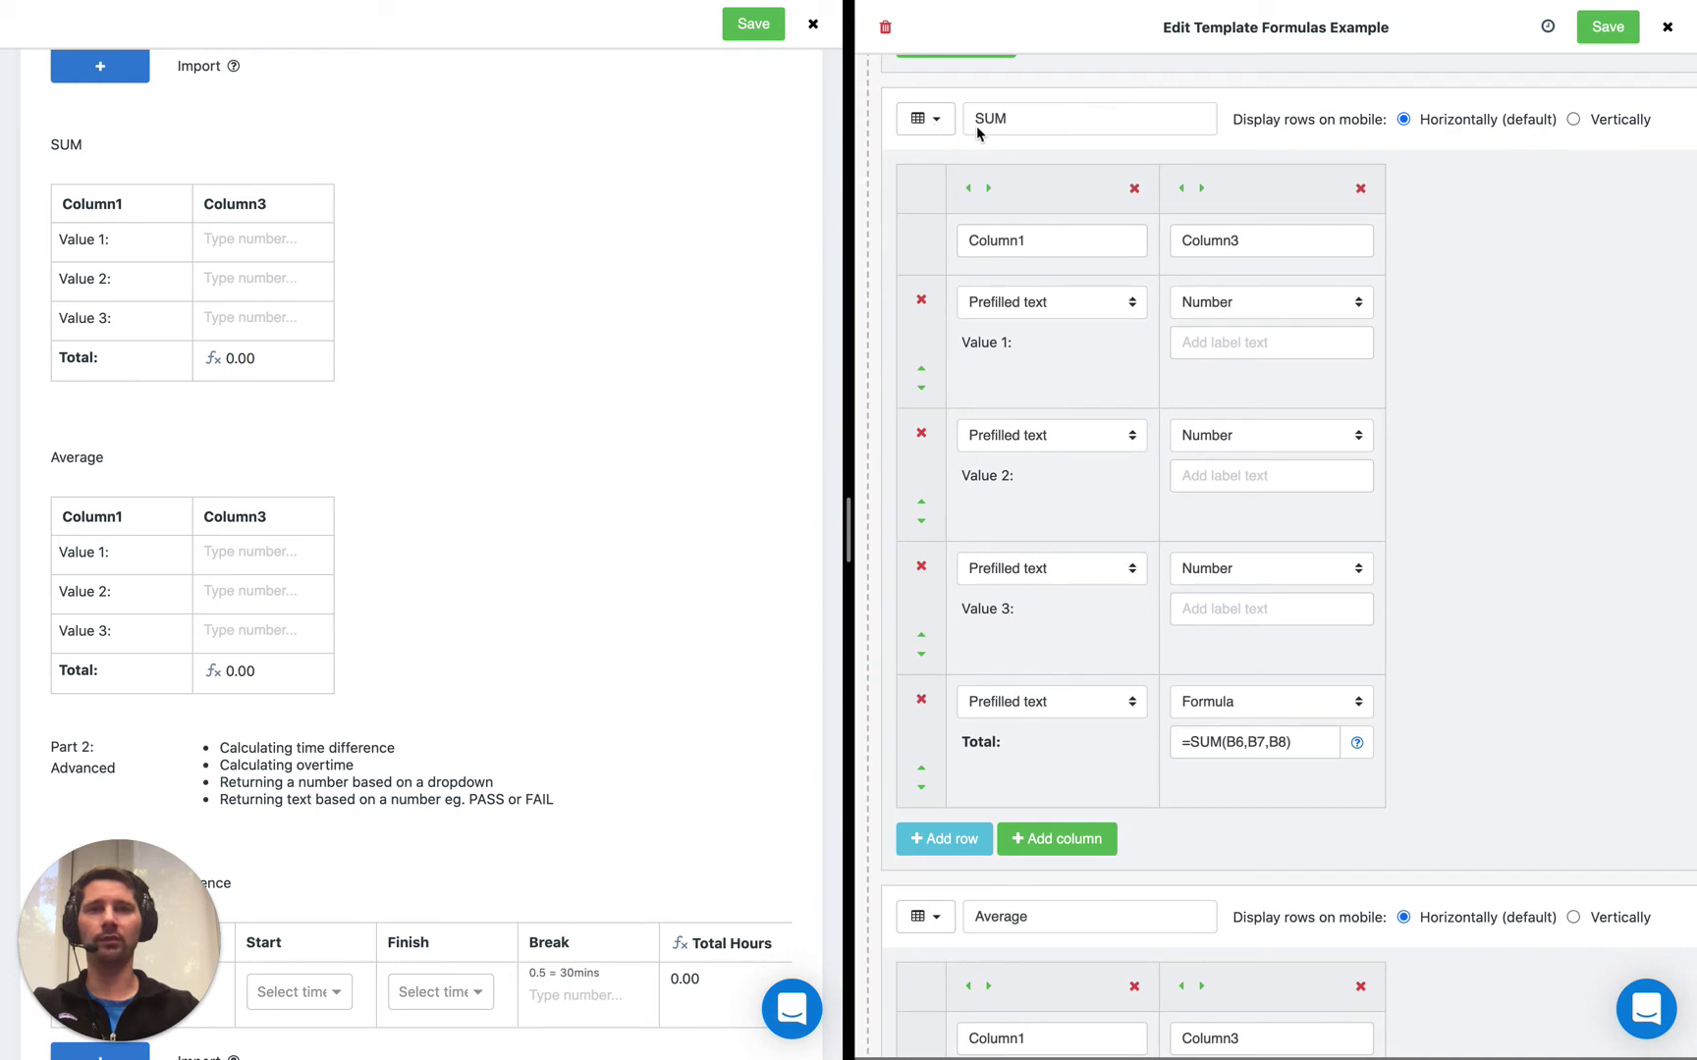
pyautogui.click(937, 122)
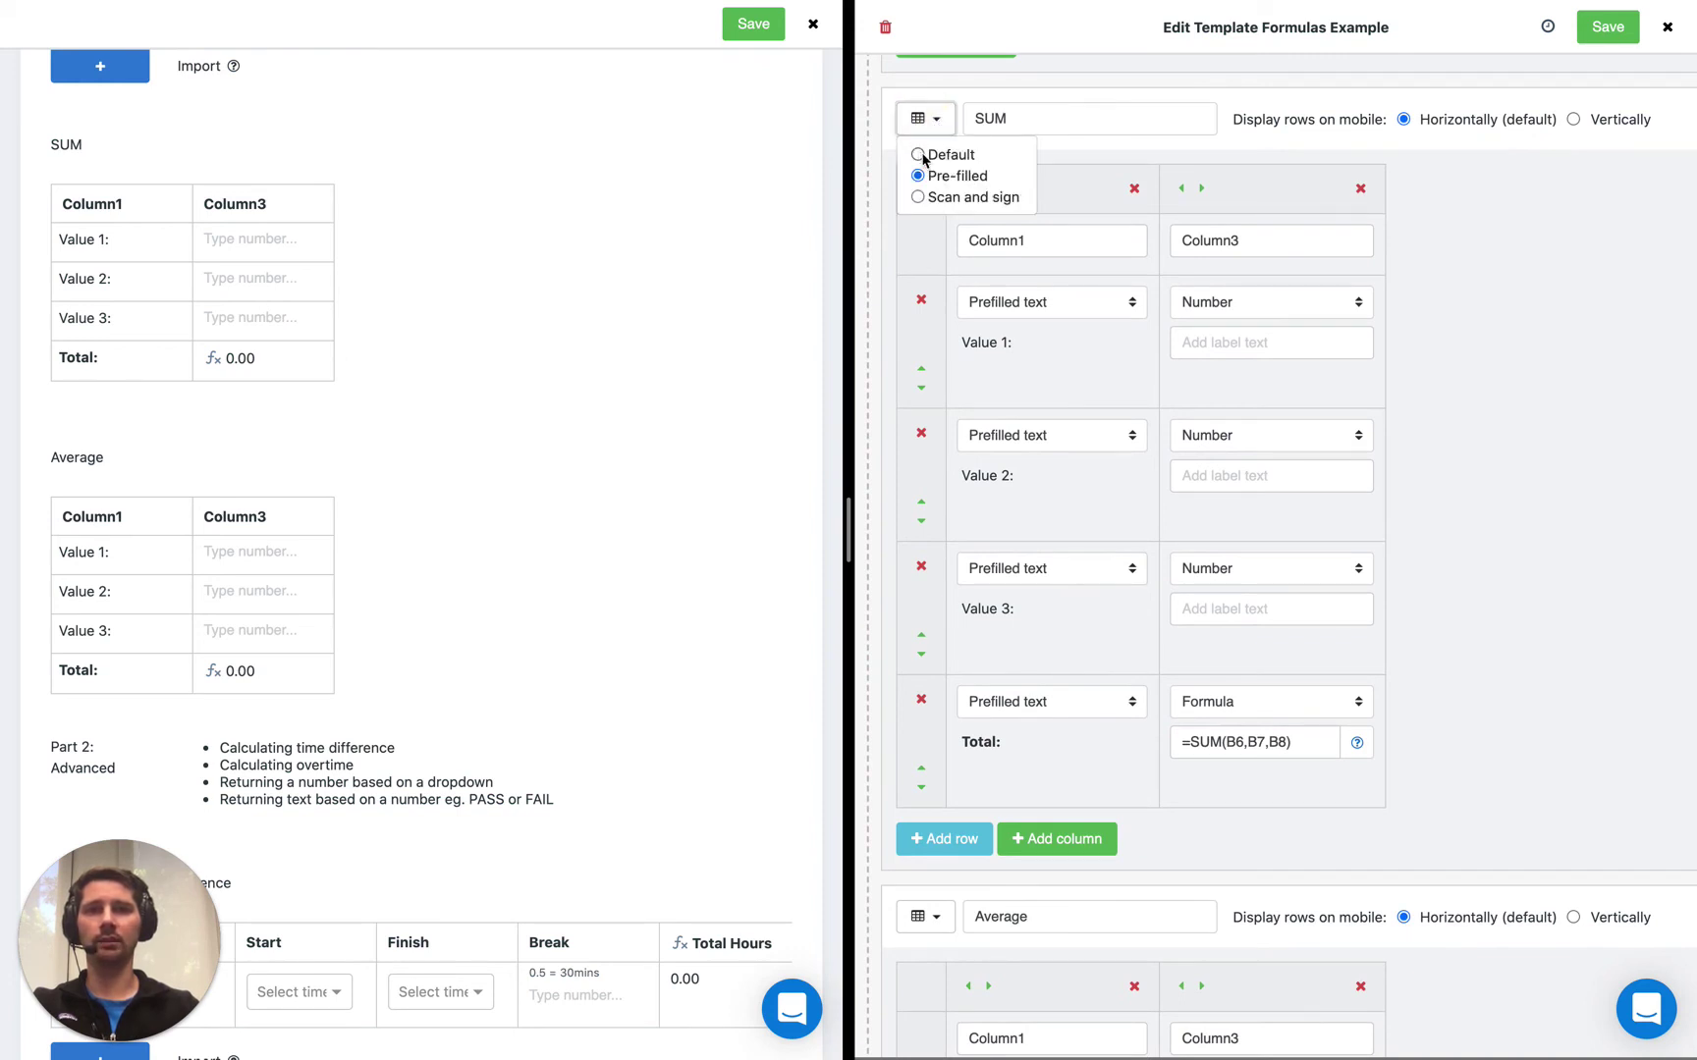
pyautogui.click(975, 183)
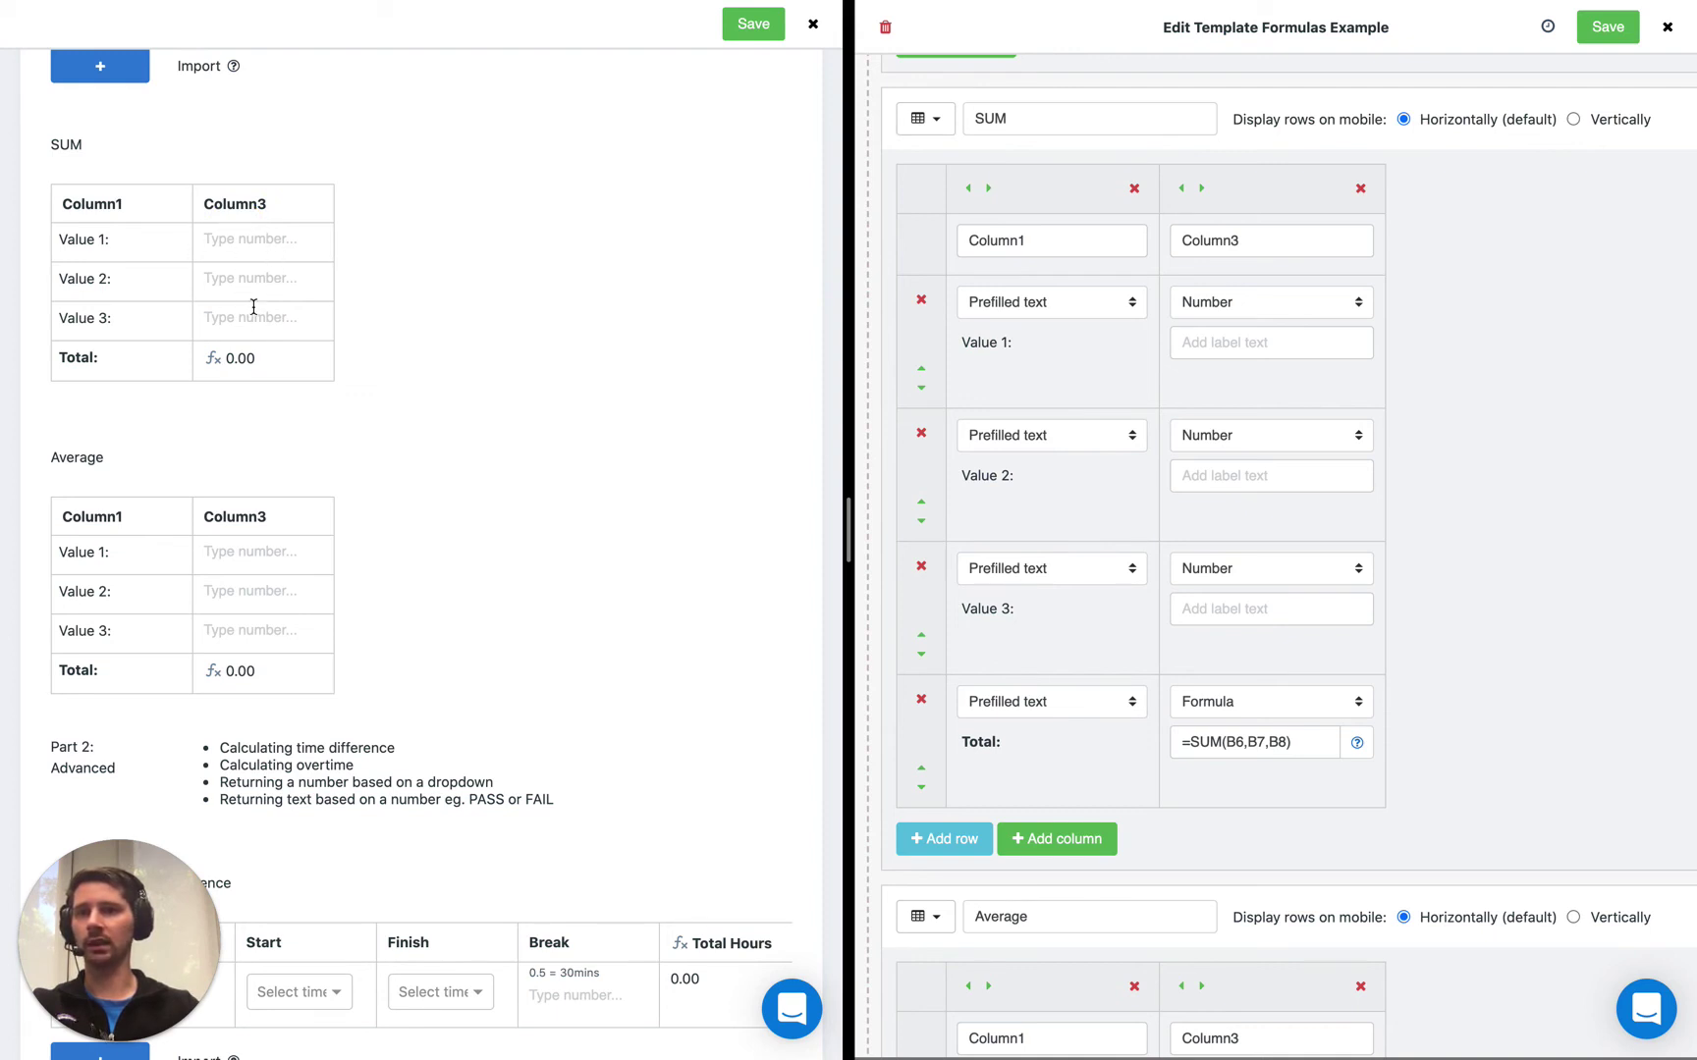
# - Enter 3, 4 and 5 into the SUM preview's Value 1–3 cells
pyautogui.click(236, 242)
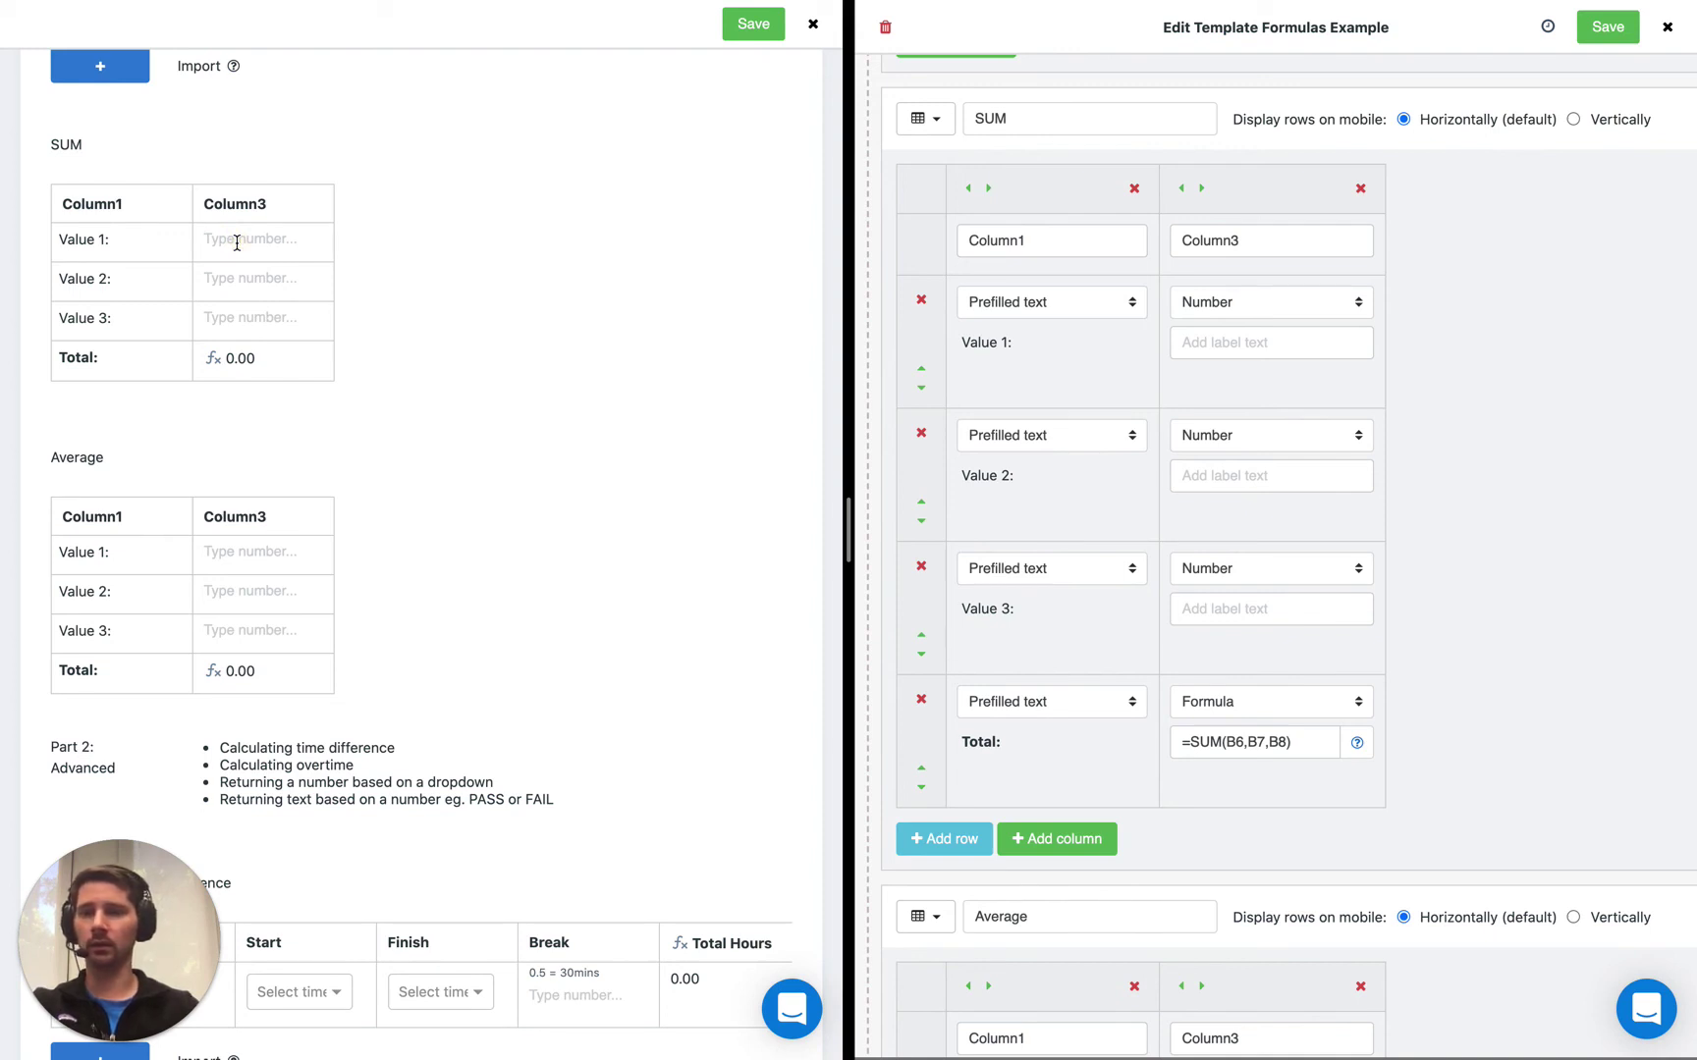
pyautogui.write('3')
pyautogui.click(225, 276)
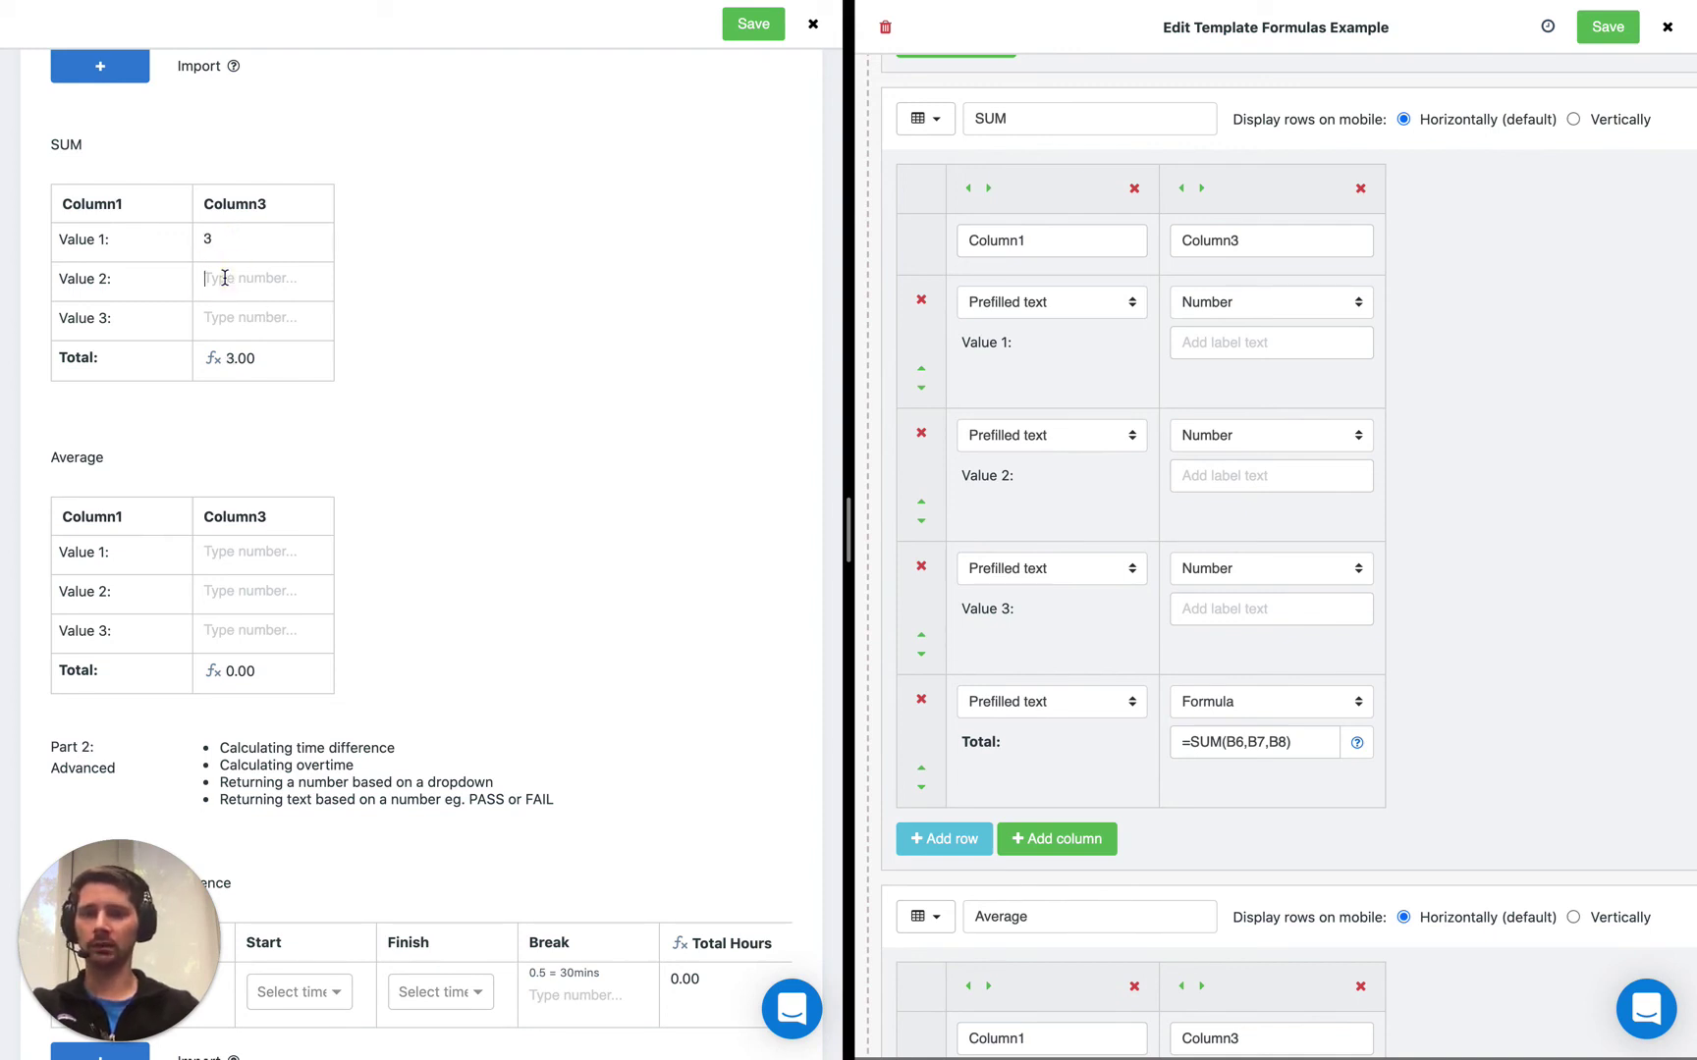
pyautogui.write('4')
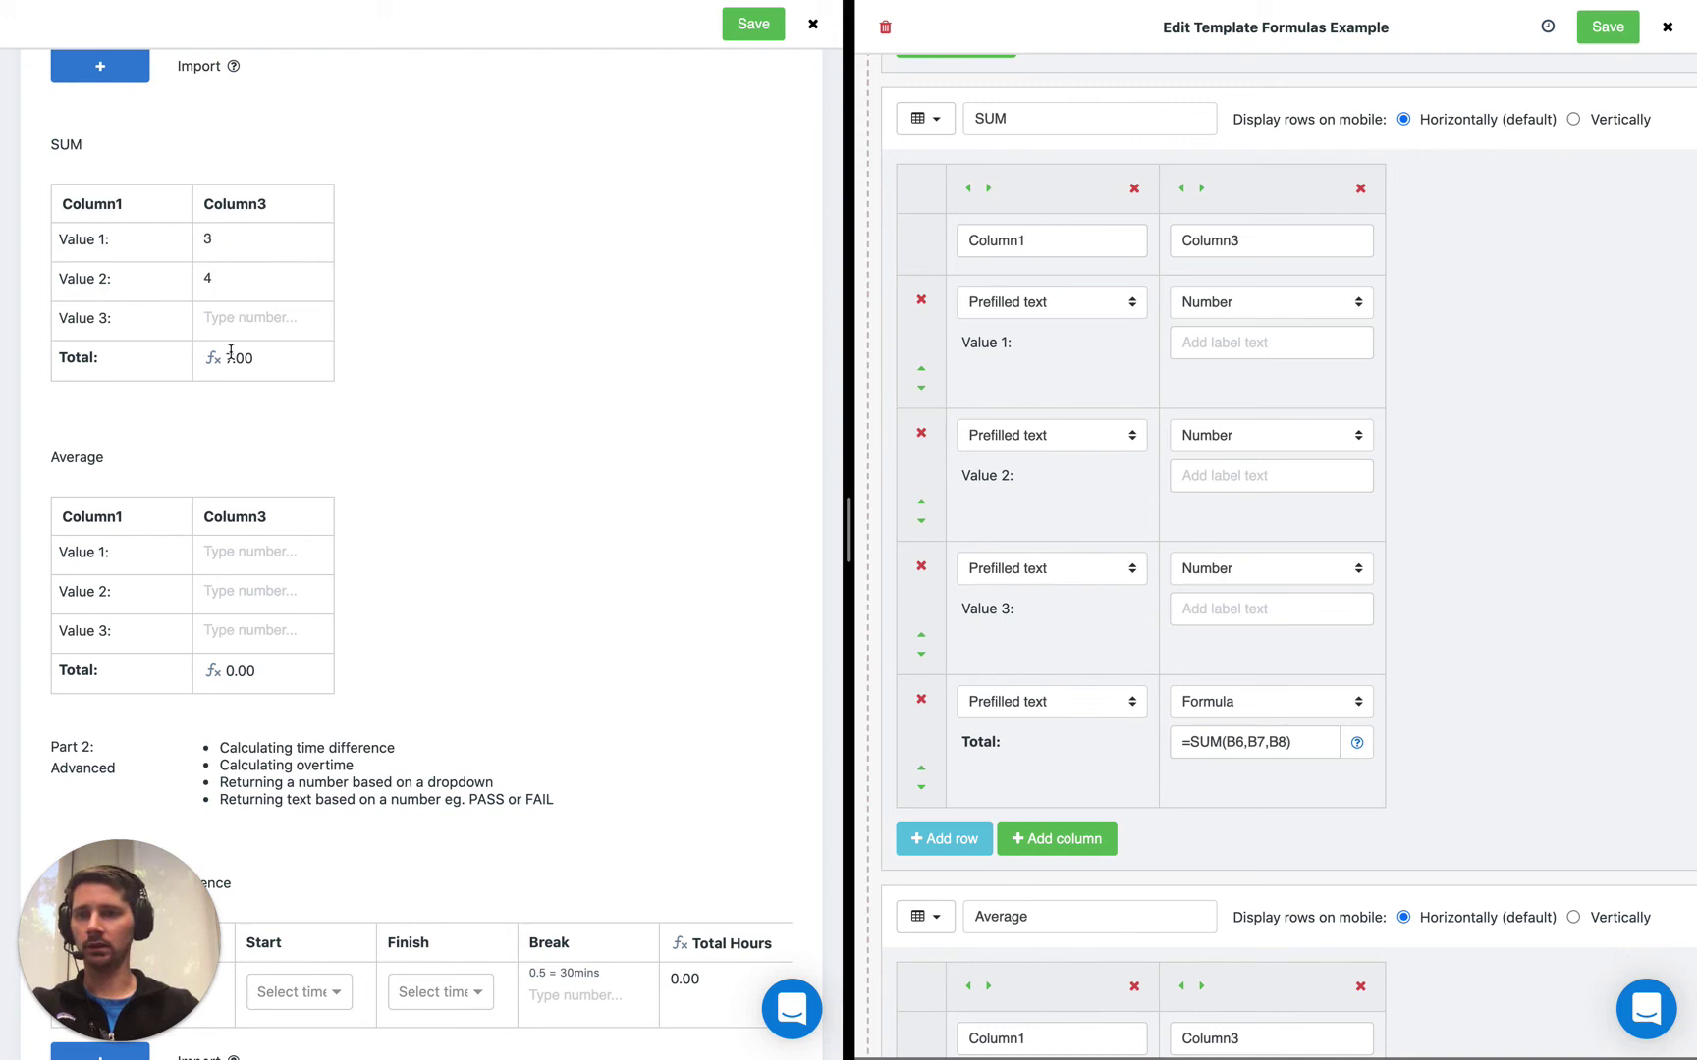
pyautogui.click(220, 320)
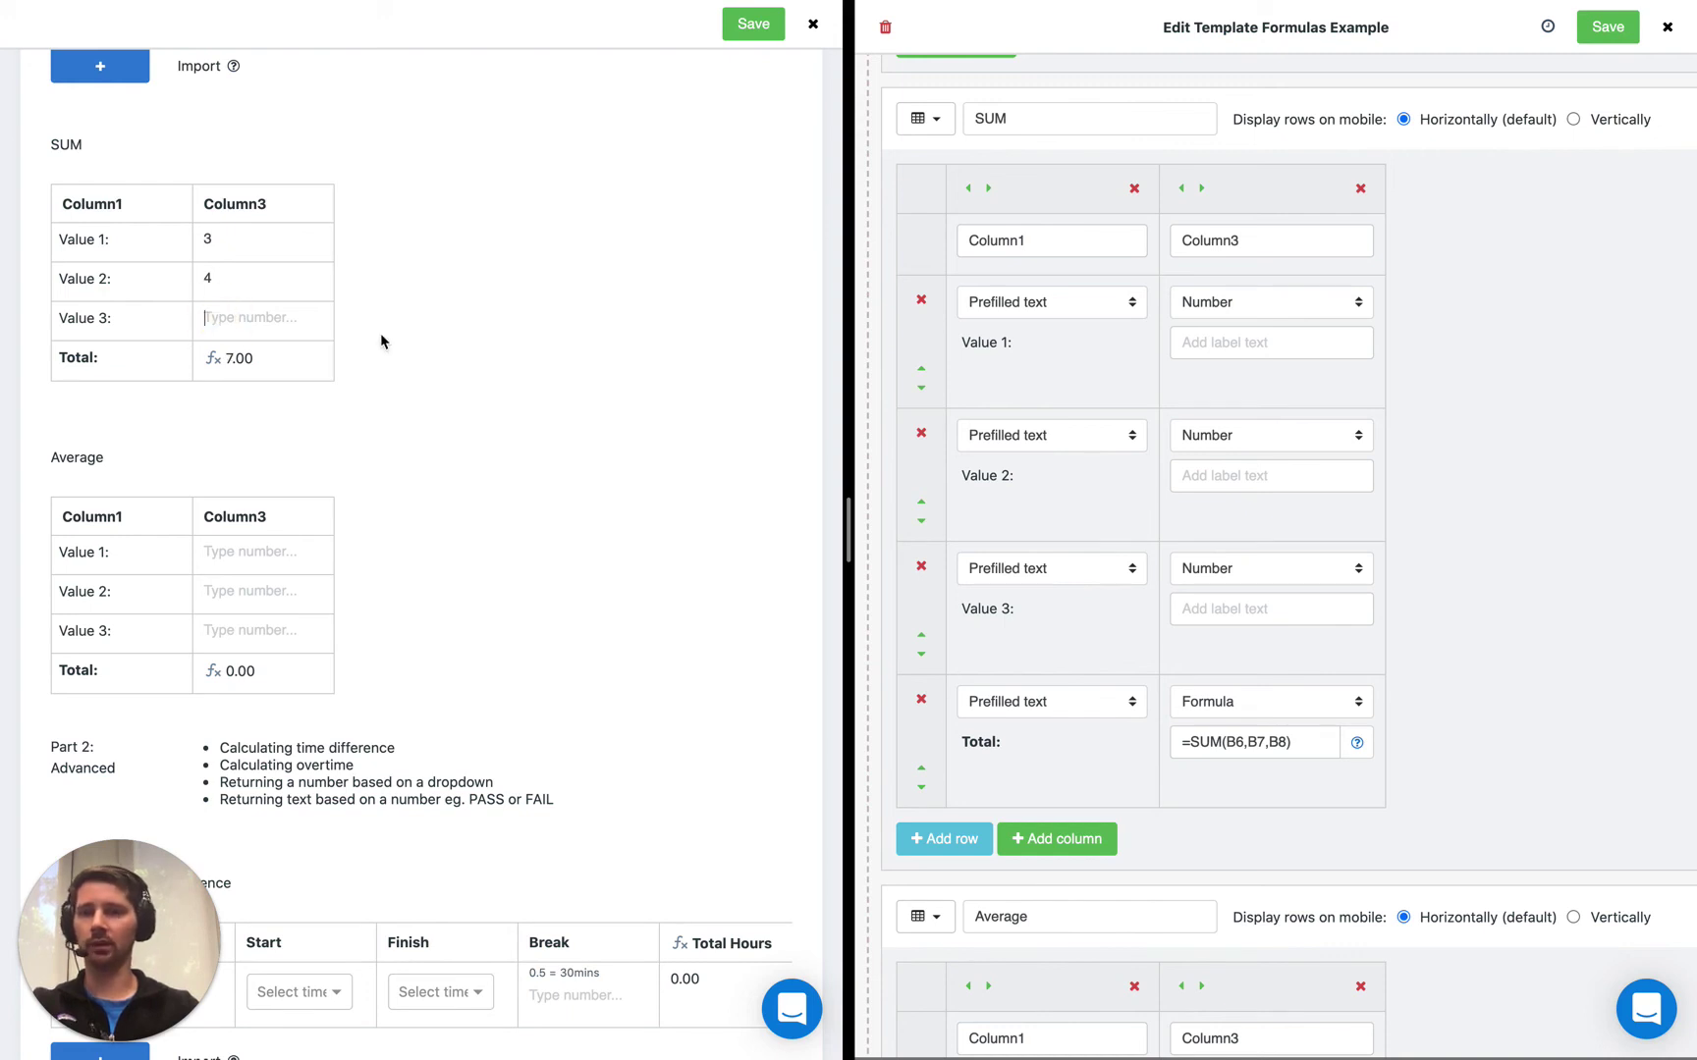
pyautogui.write('5')
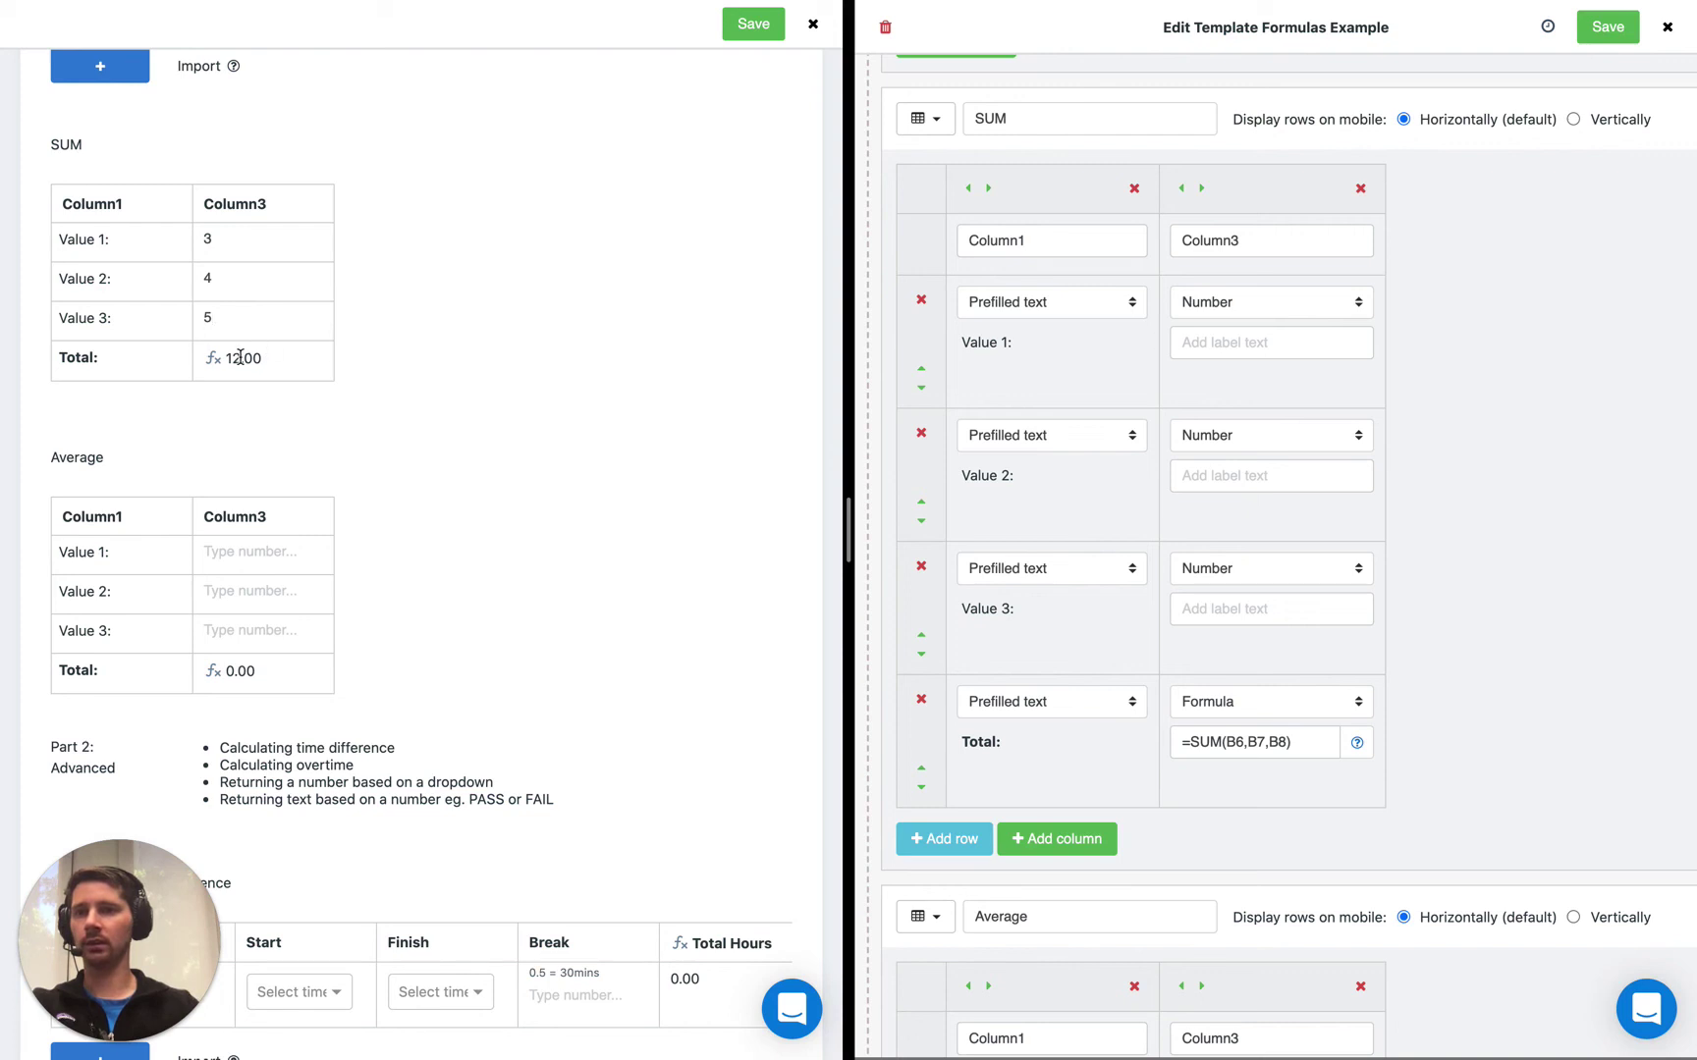
# - Show the =SUM(B6,B7,B8) formula's references and highlight the SUM function
pyautogui.click(1302, 742)
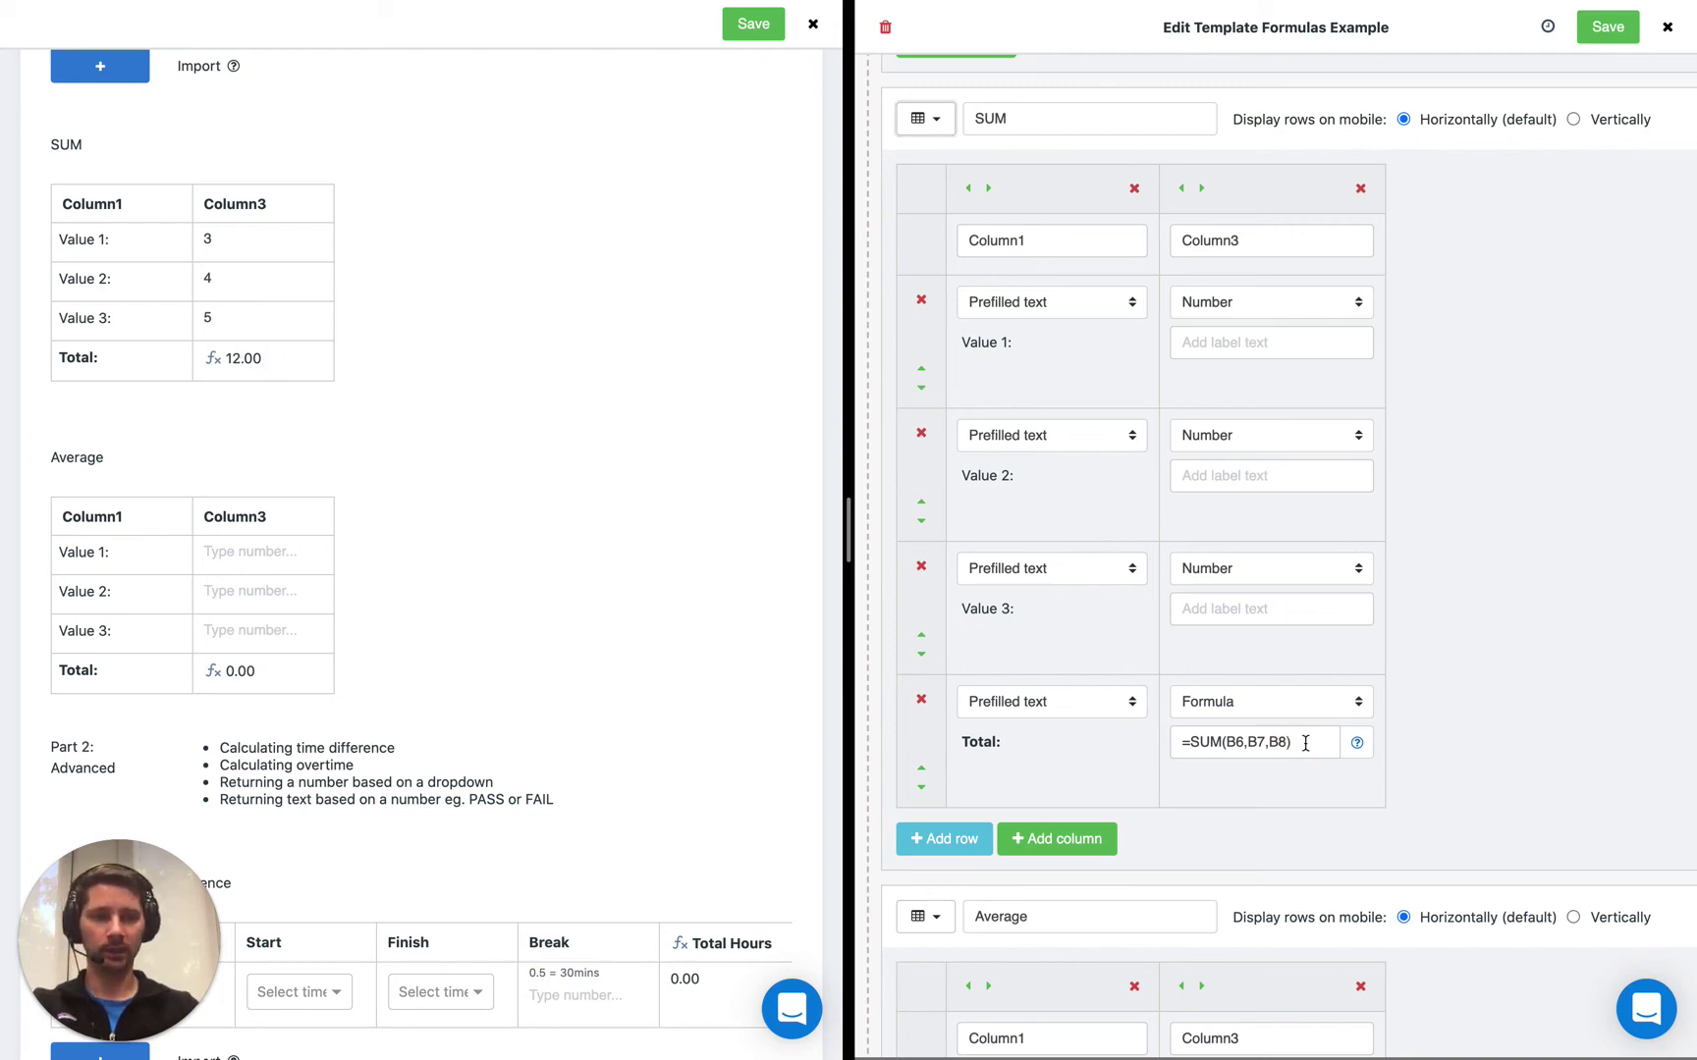
pyautogui.click(1305, 743)
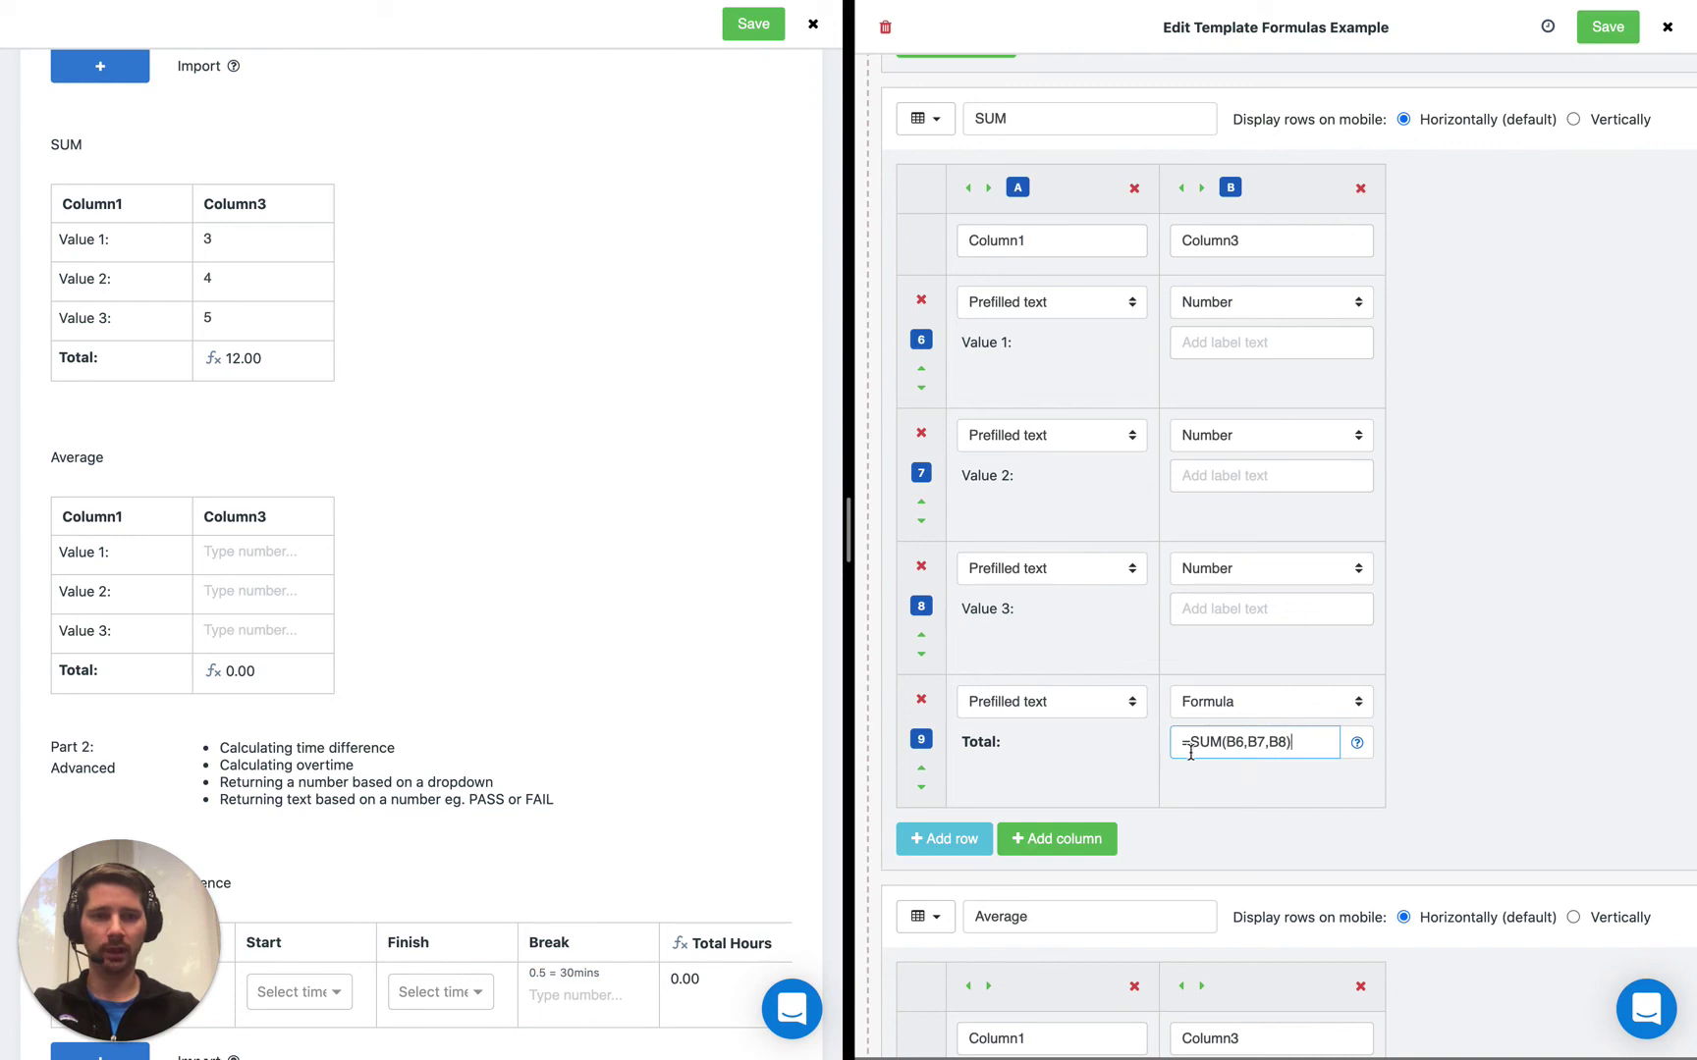
pyautogui.moveTo(1190, 742); pyautogui.dragTo(1216, 743)
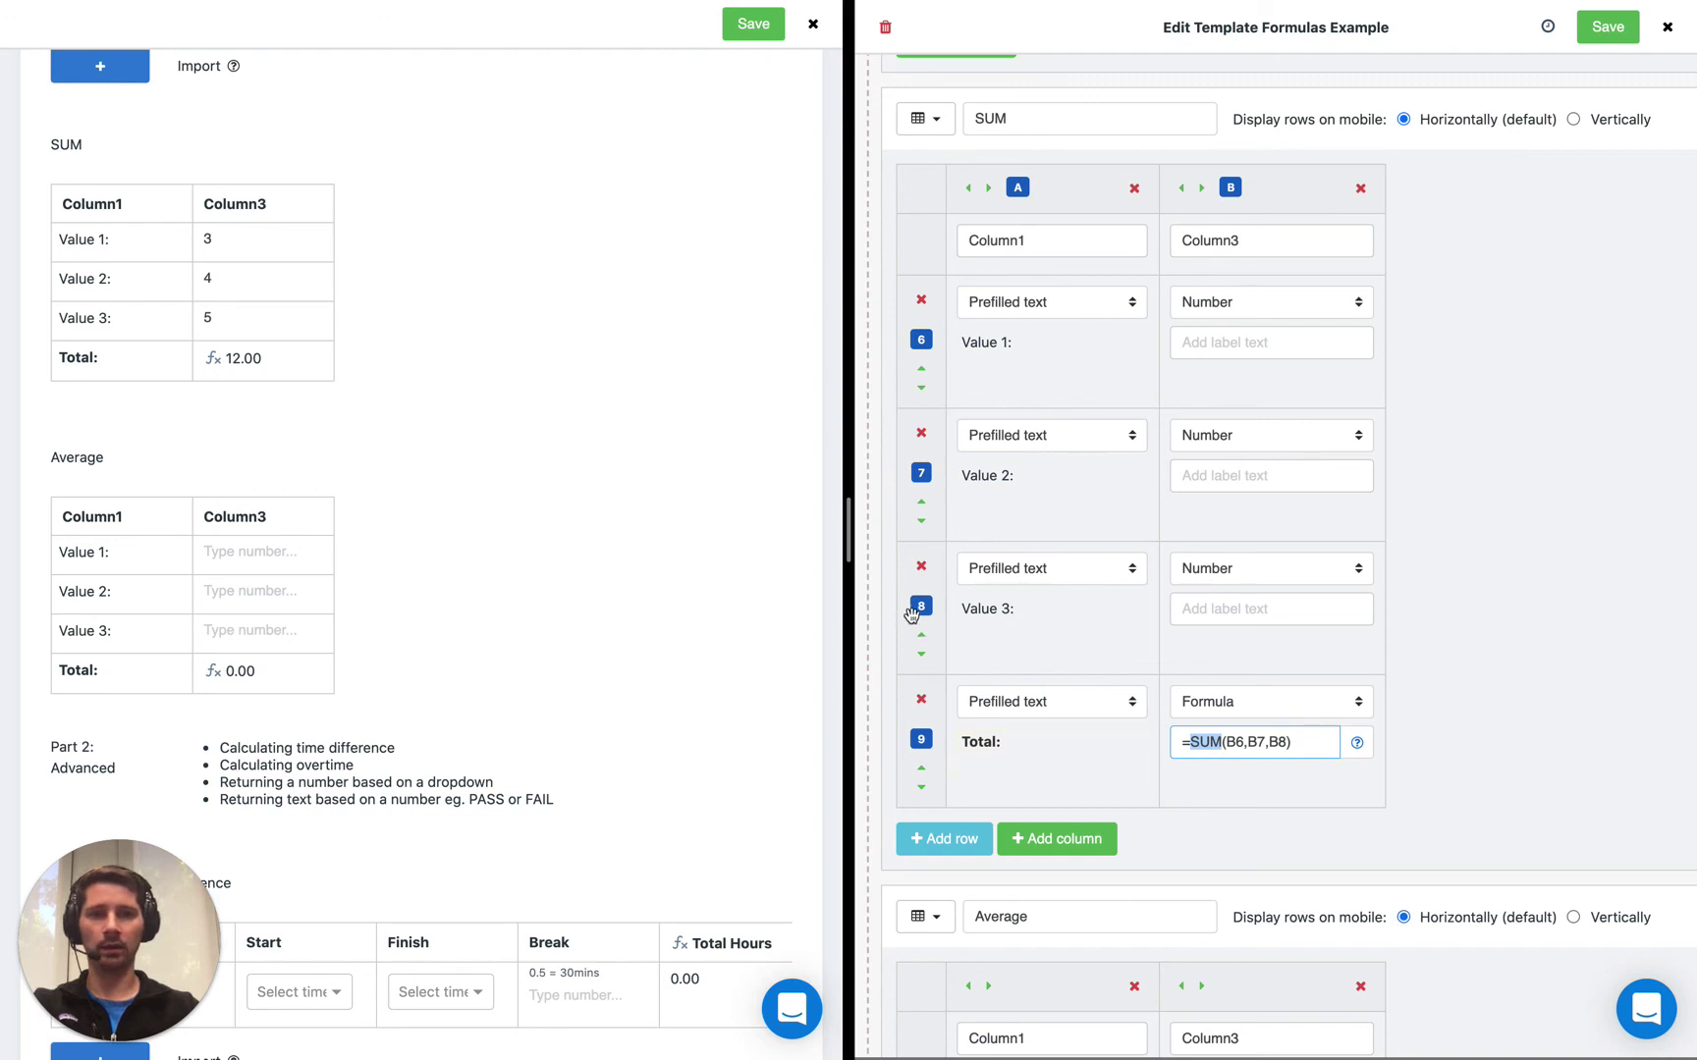
pyautogui.click(1305, 743)
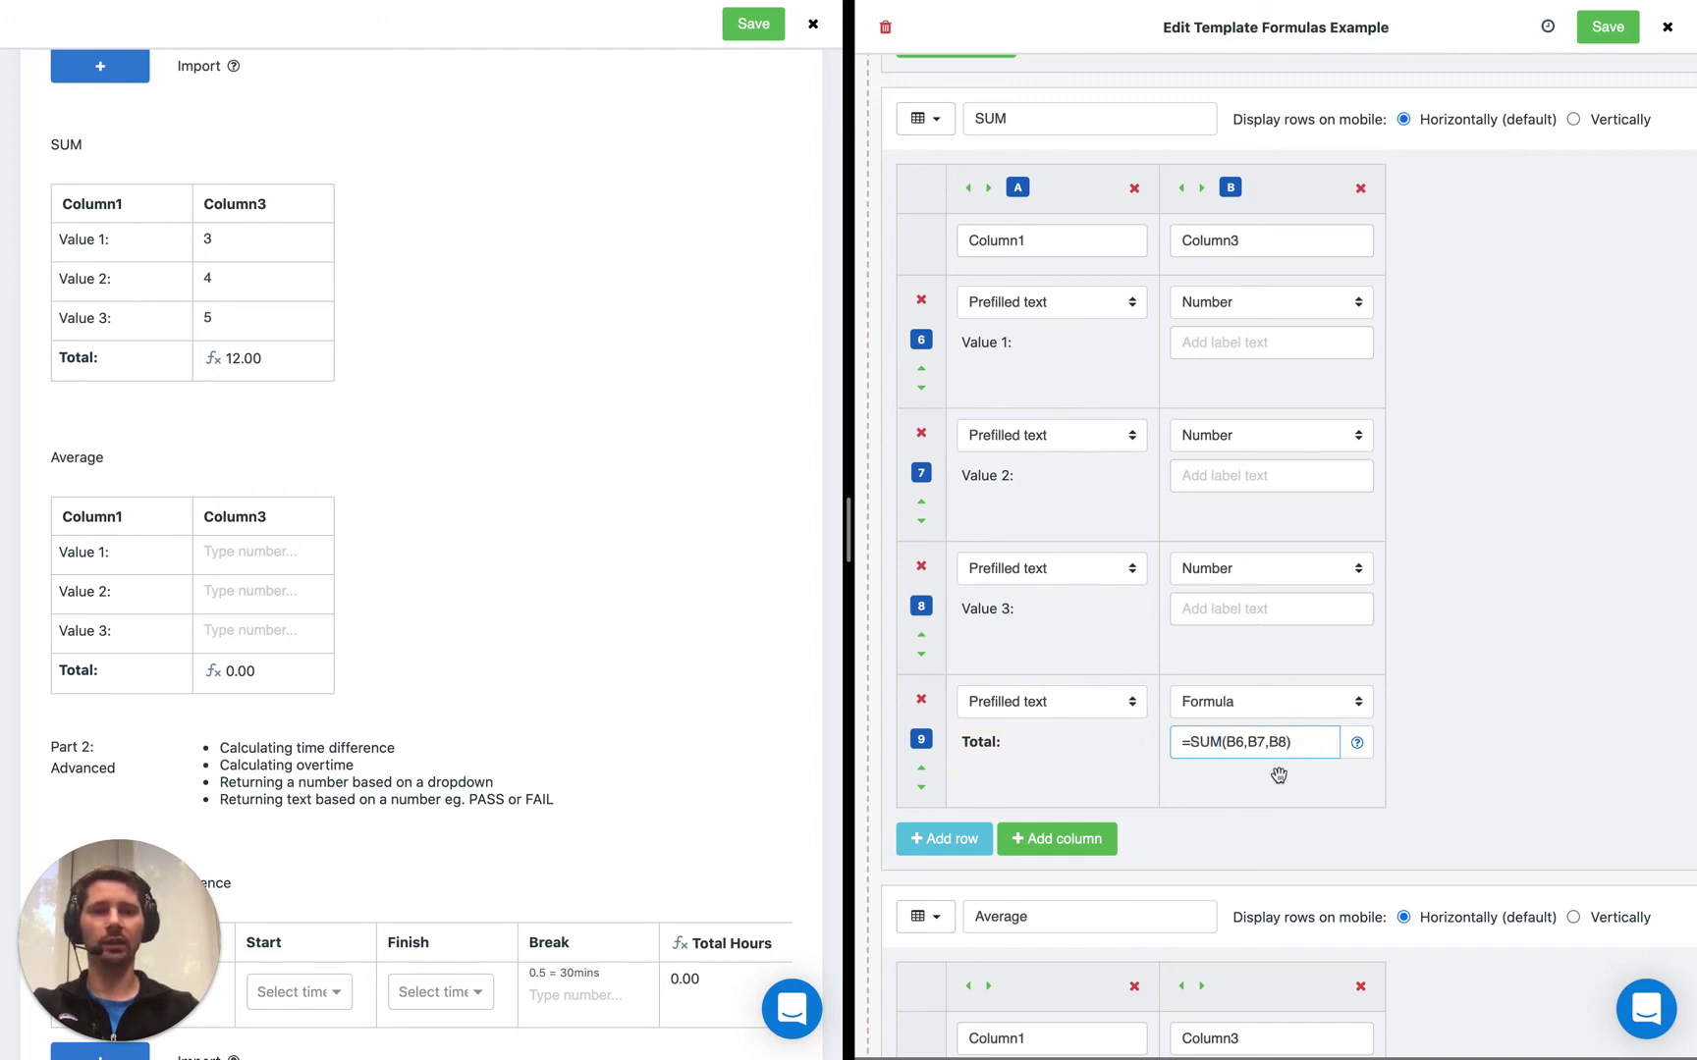
pyautogui.click(1265, 881)
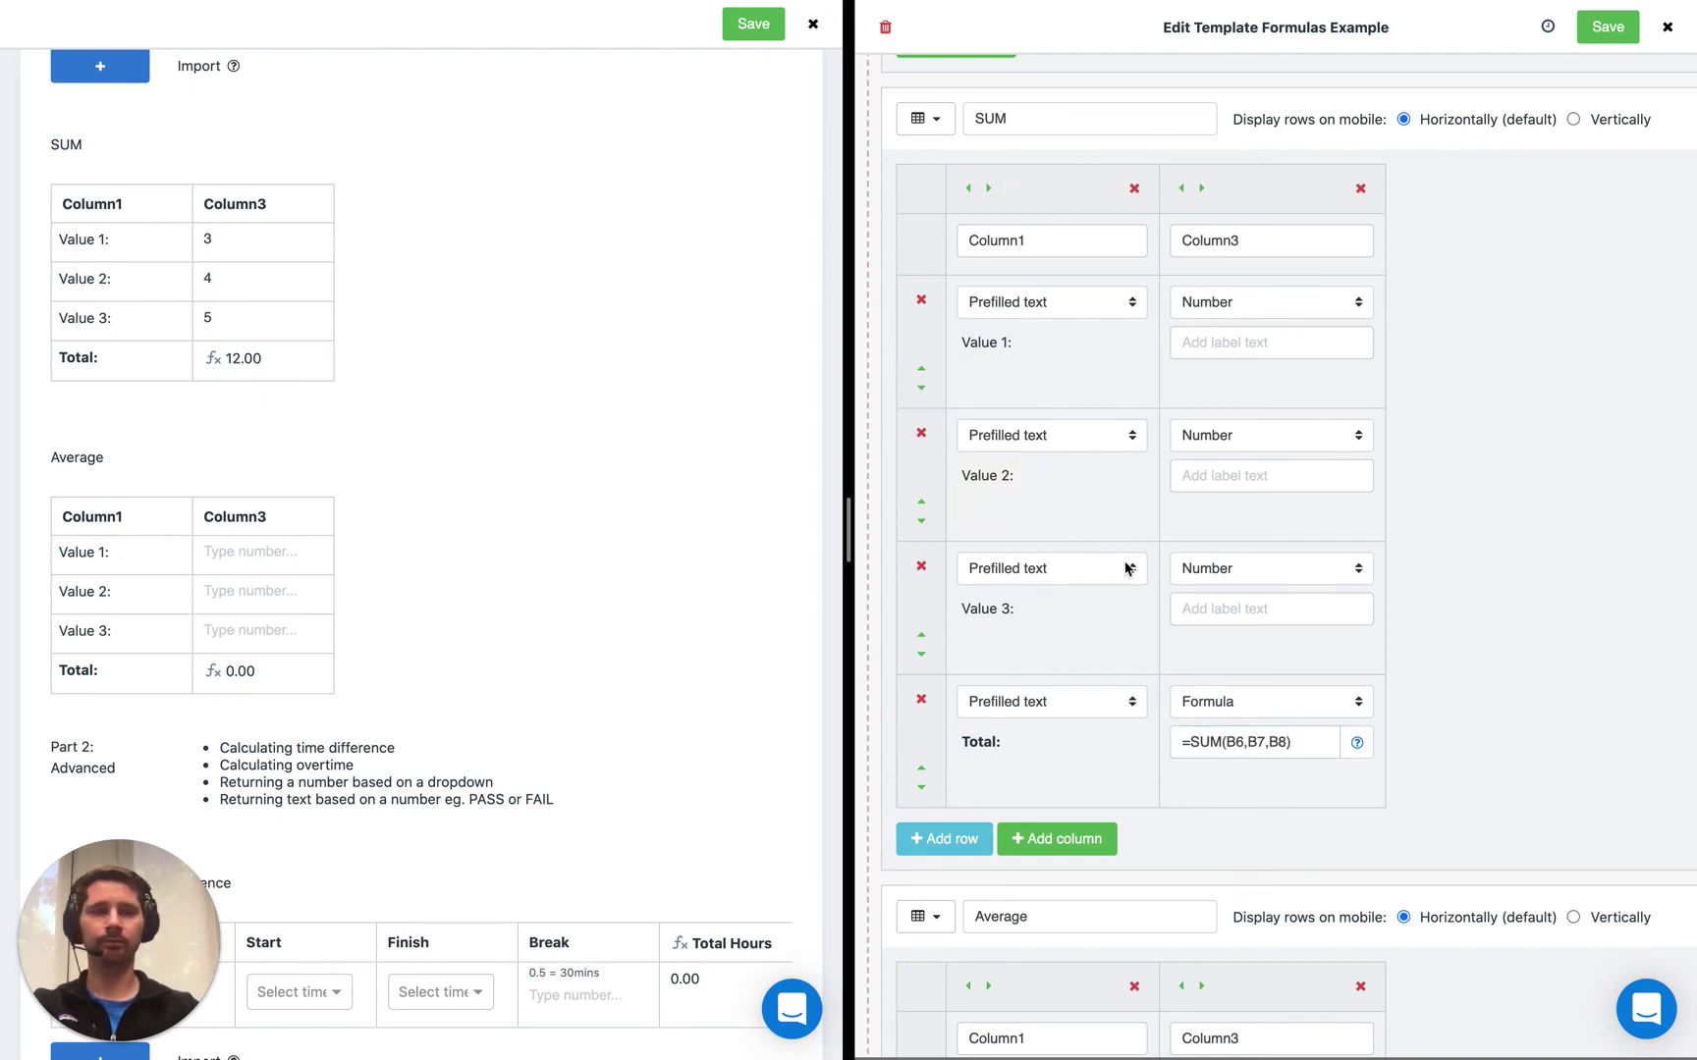
# - Enter 12, 14 and 16 into the Average preview's Value 1–3 cells
pyautogui.scroll(-2, 1129, 565)
pyautogui.scroll(-3, 1124, 561)
pyautogui.scroll(-3, 1124, 561)
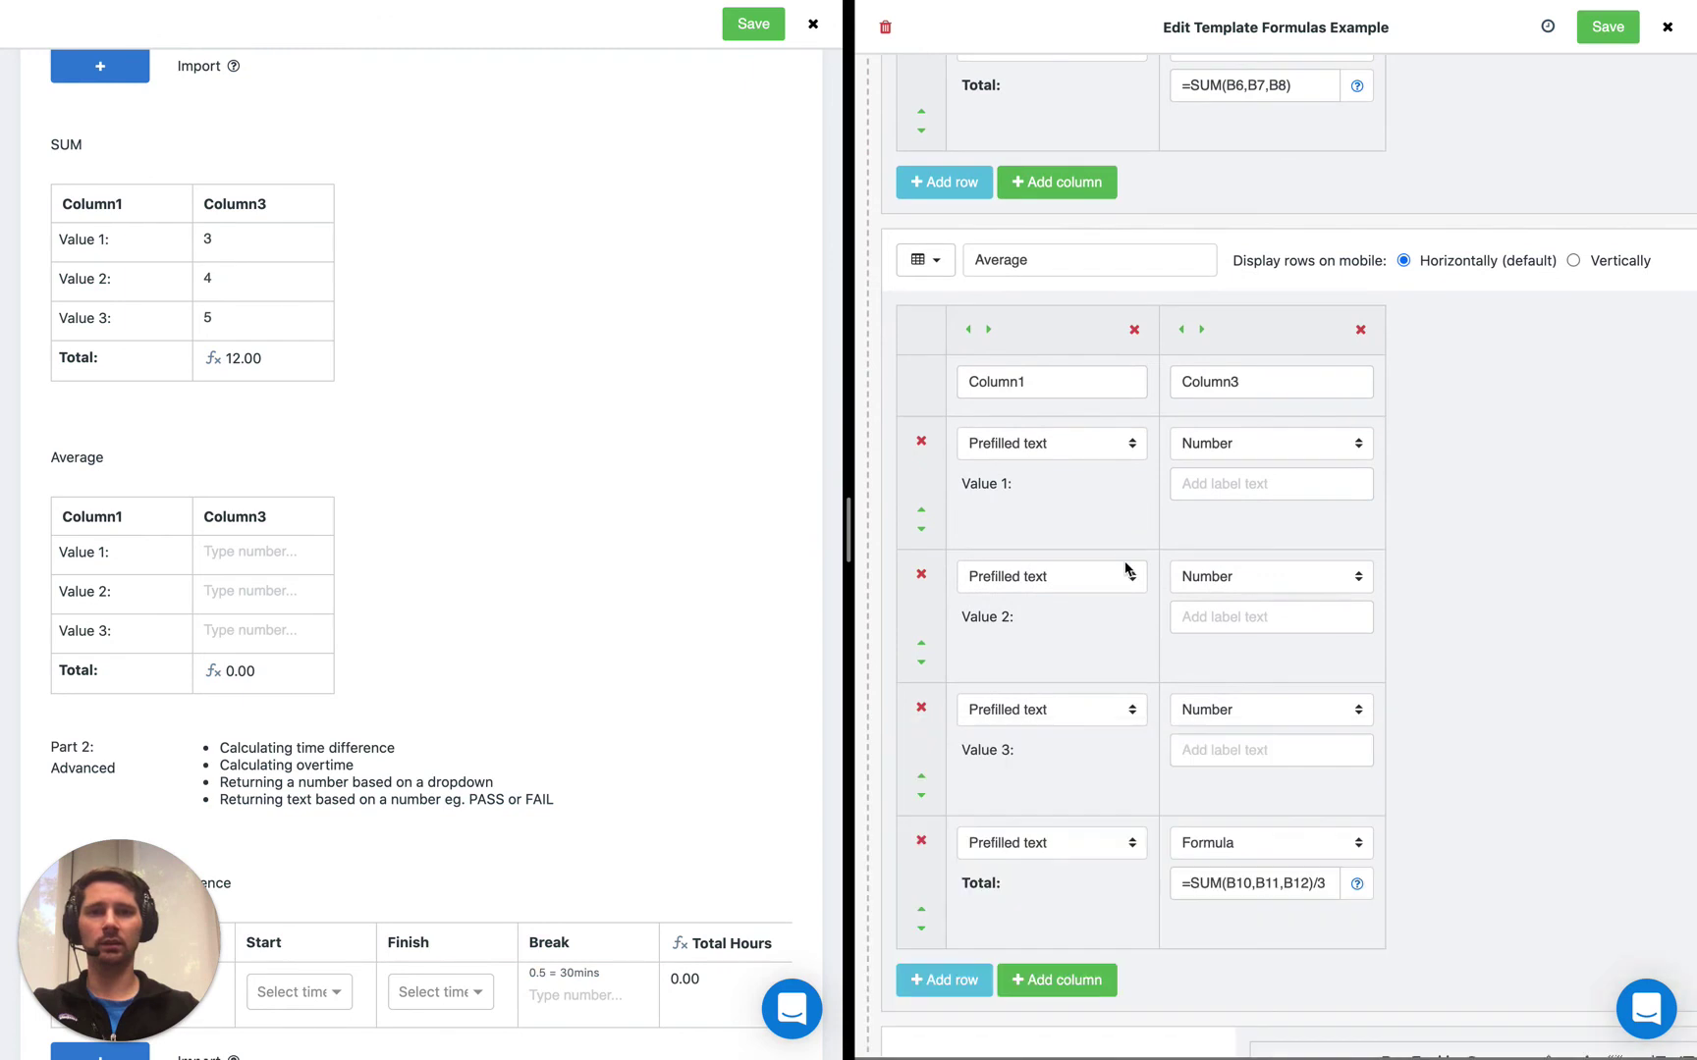
pyautogui.scroll(-1, 1126, 569)
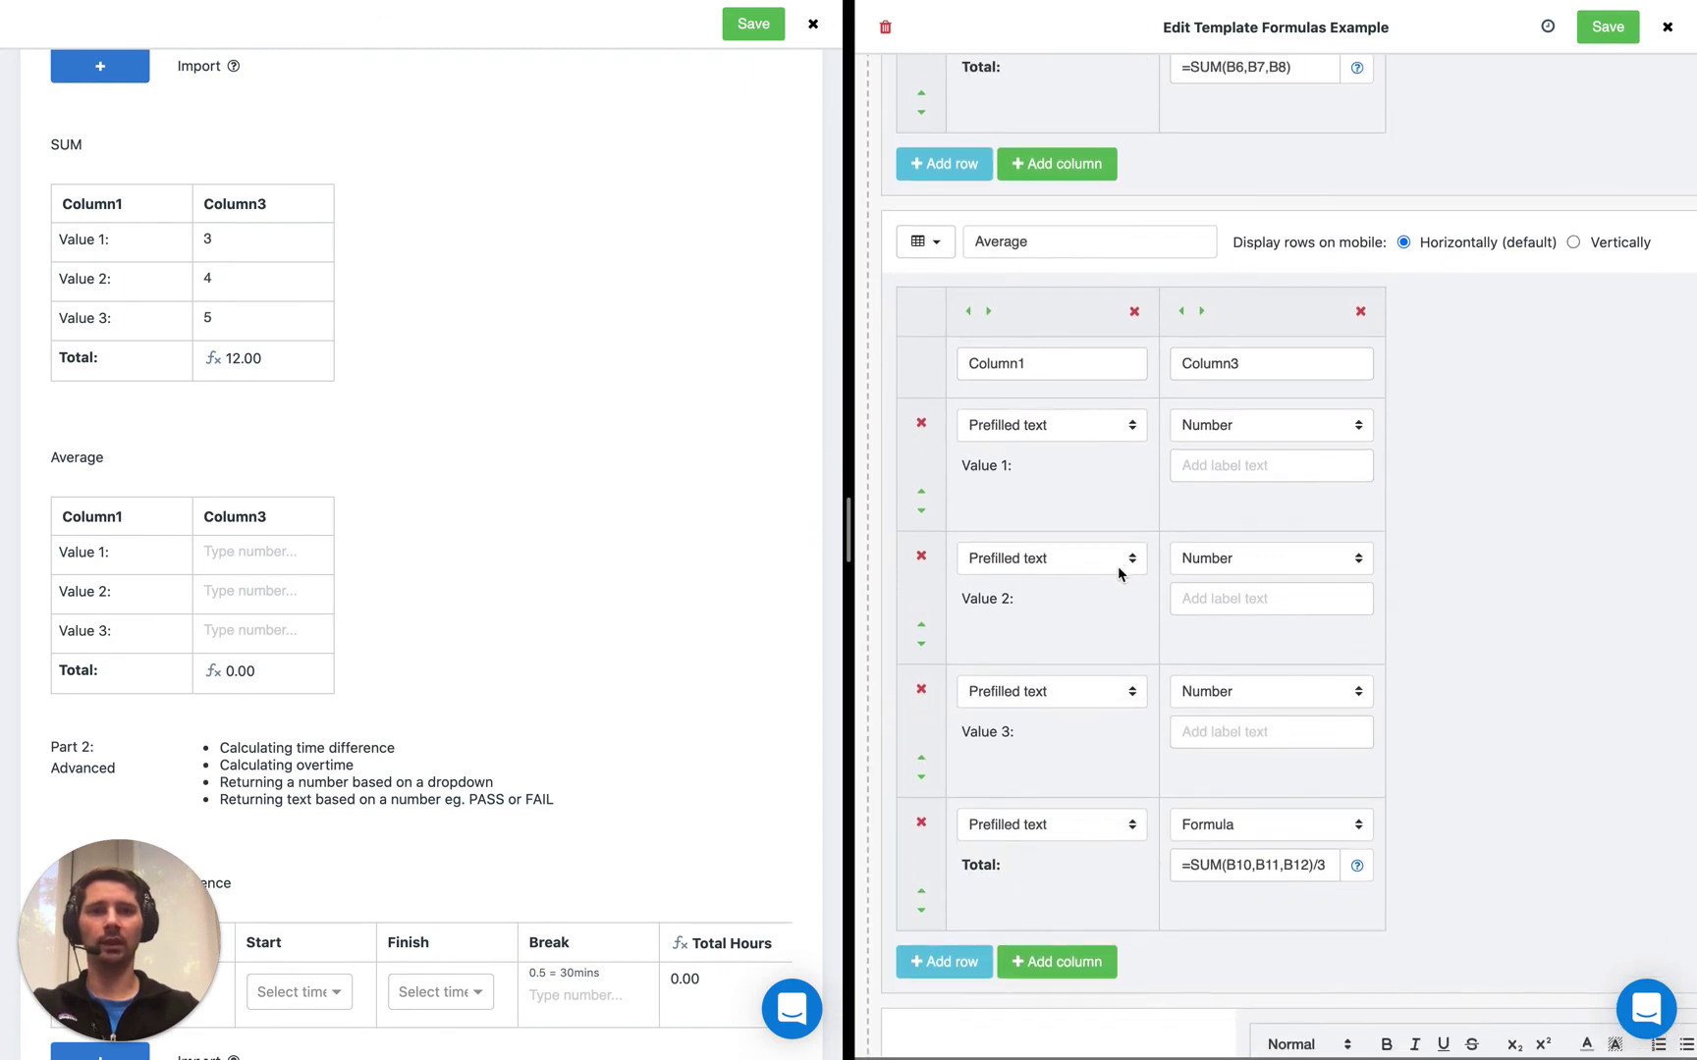
pyautogui.click(236, 550)
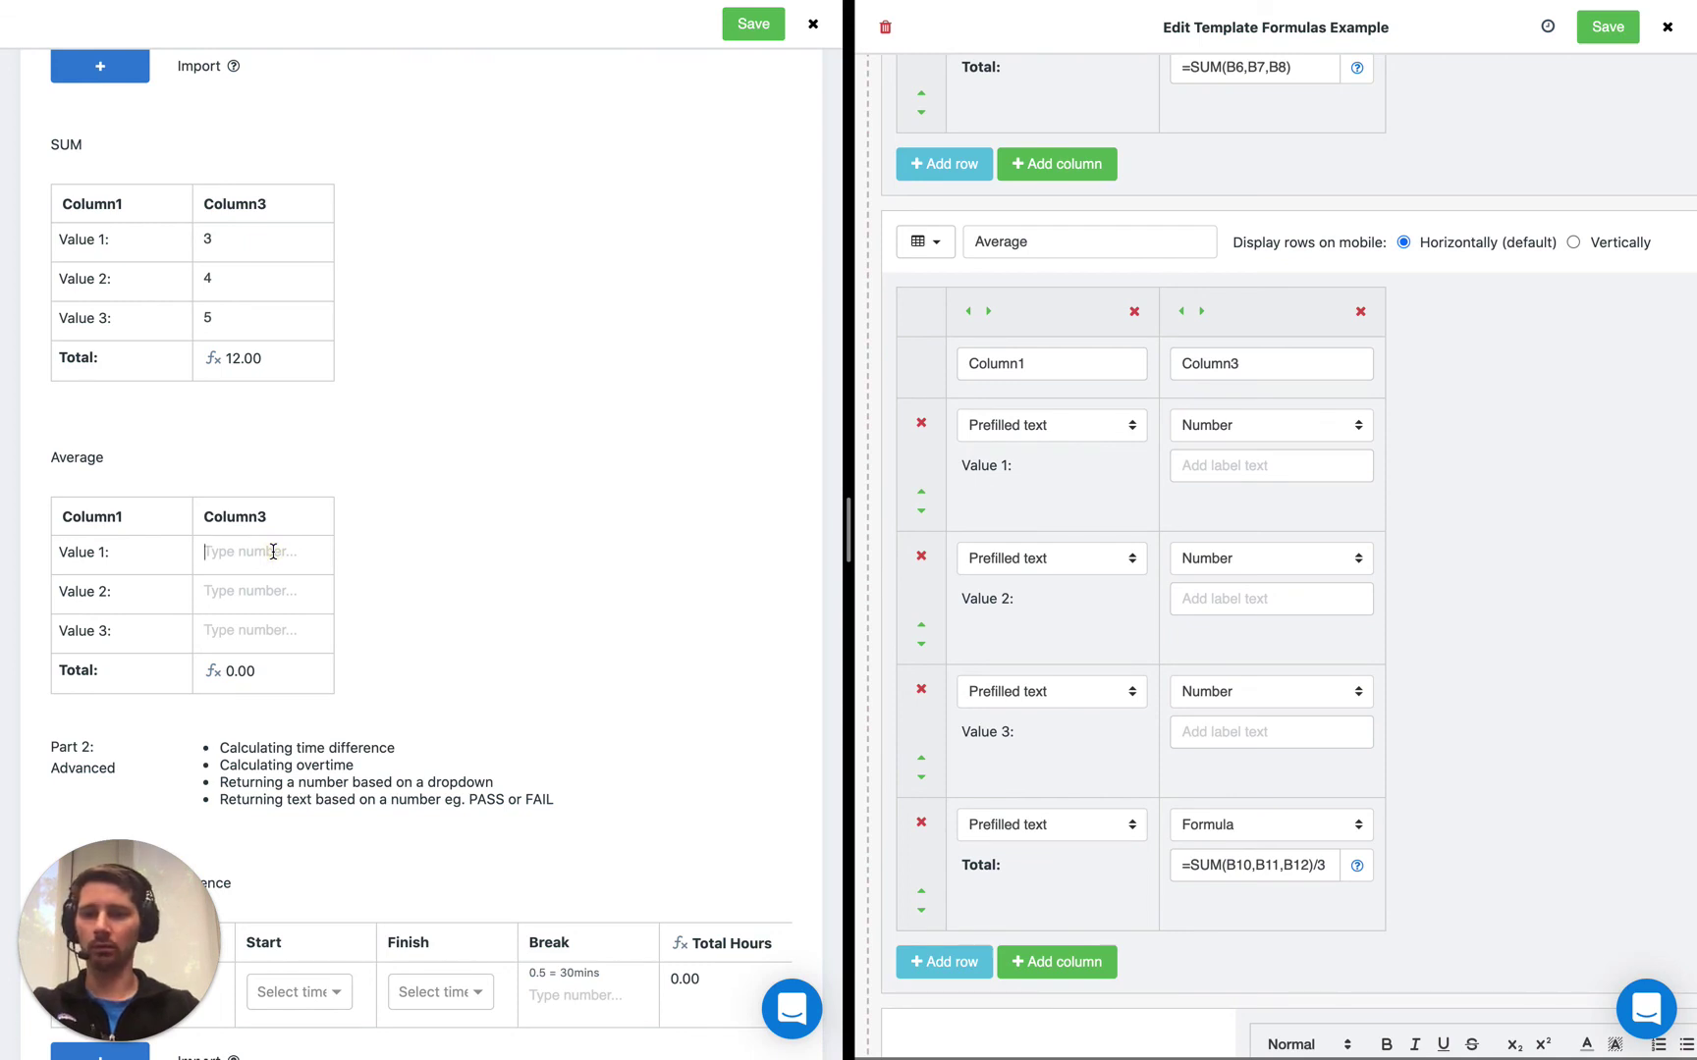
pyautogui.write('12')
pyautogui.click(249, 592)
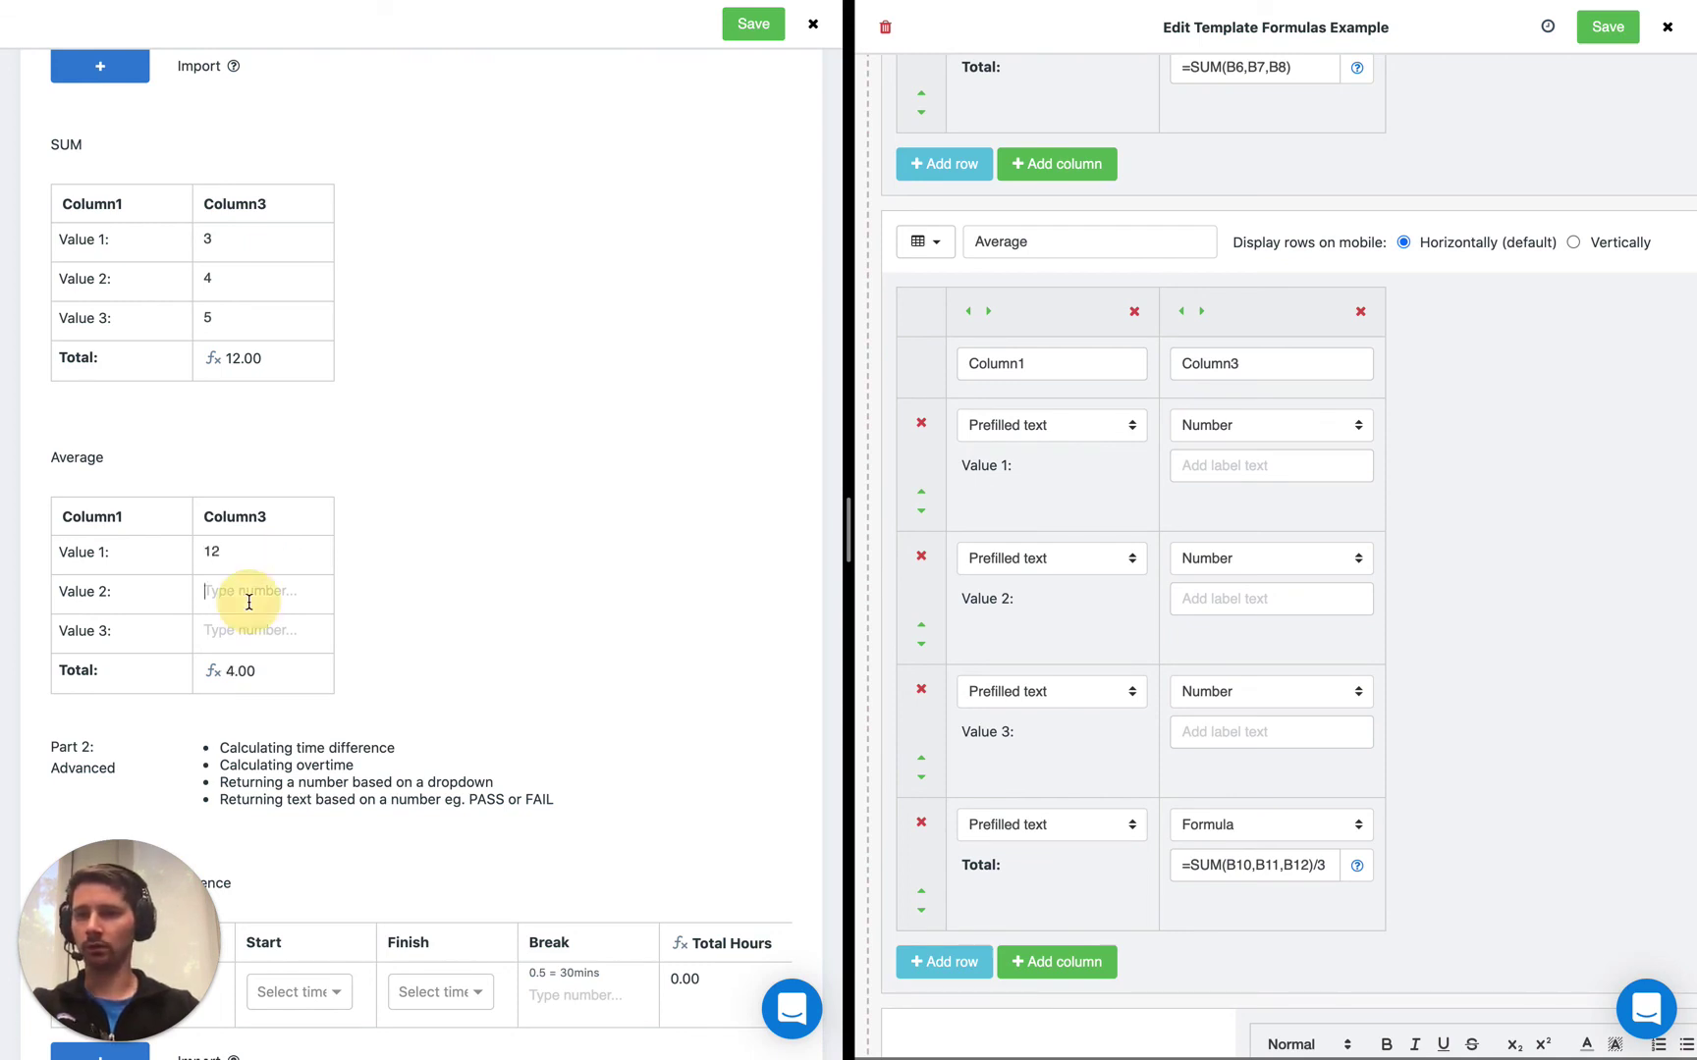
pyautogui.write('14')
pyautogui.click(236, 625)
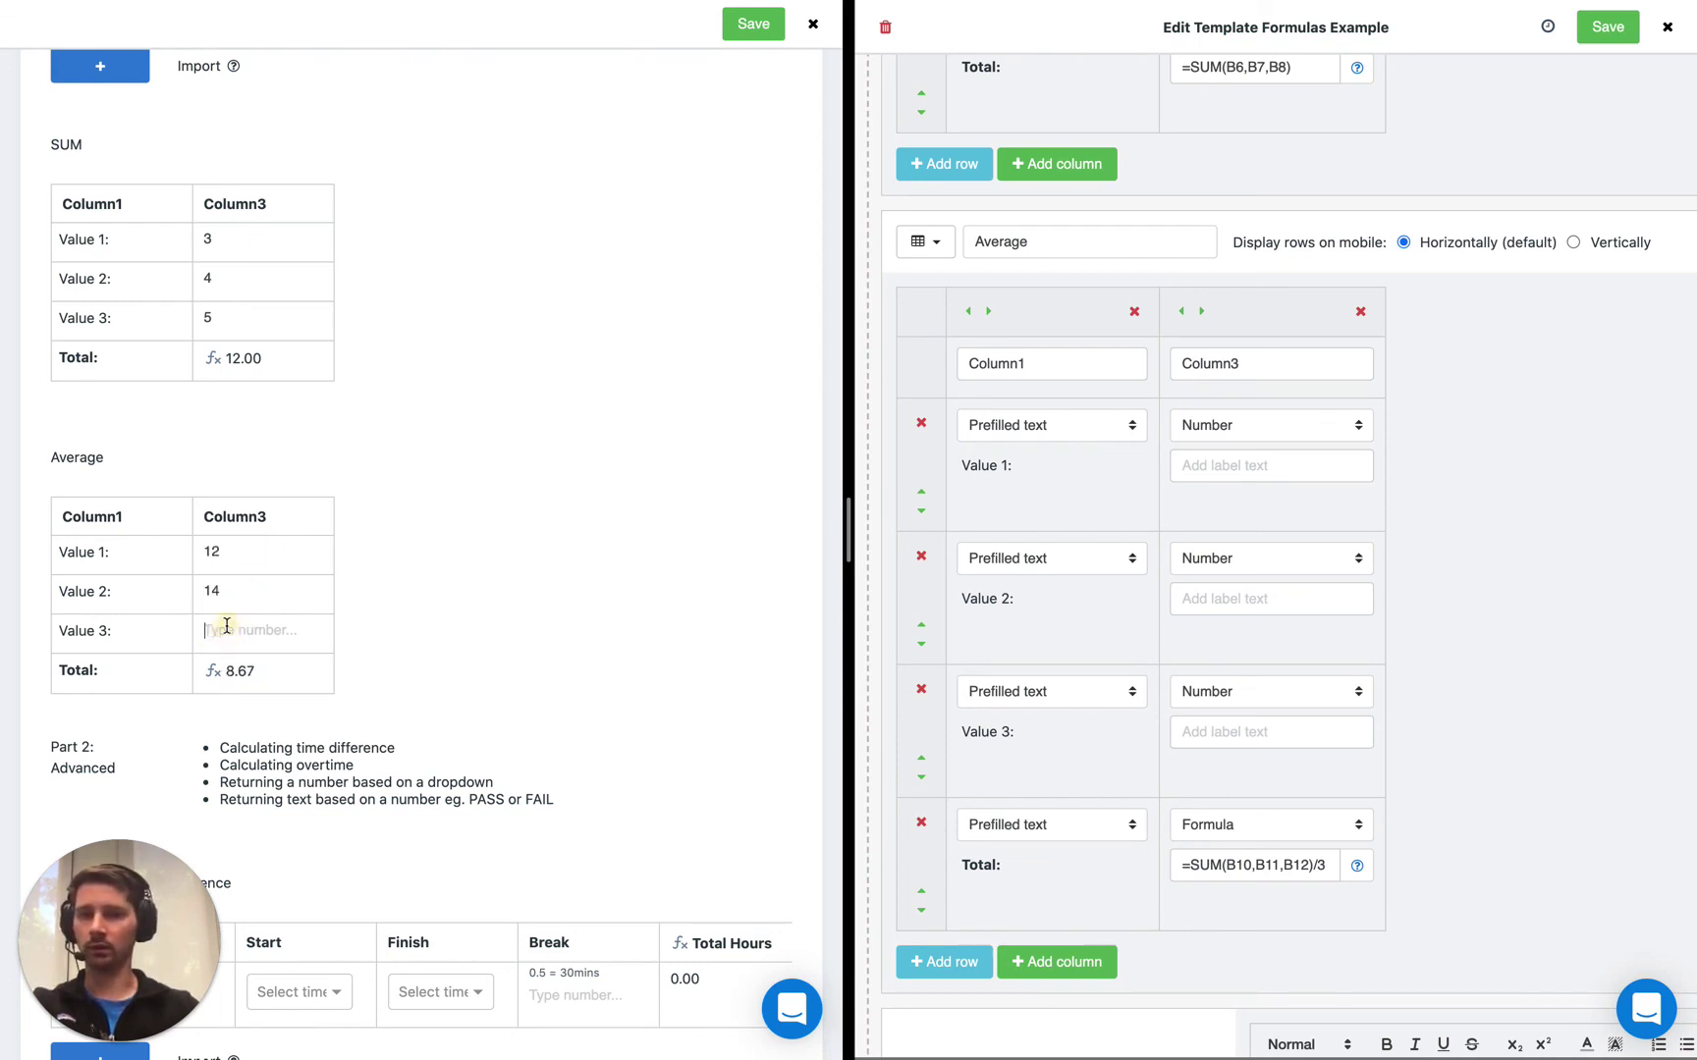
pyautogui.write('16')
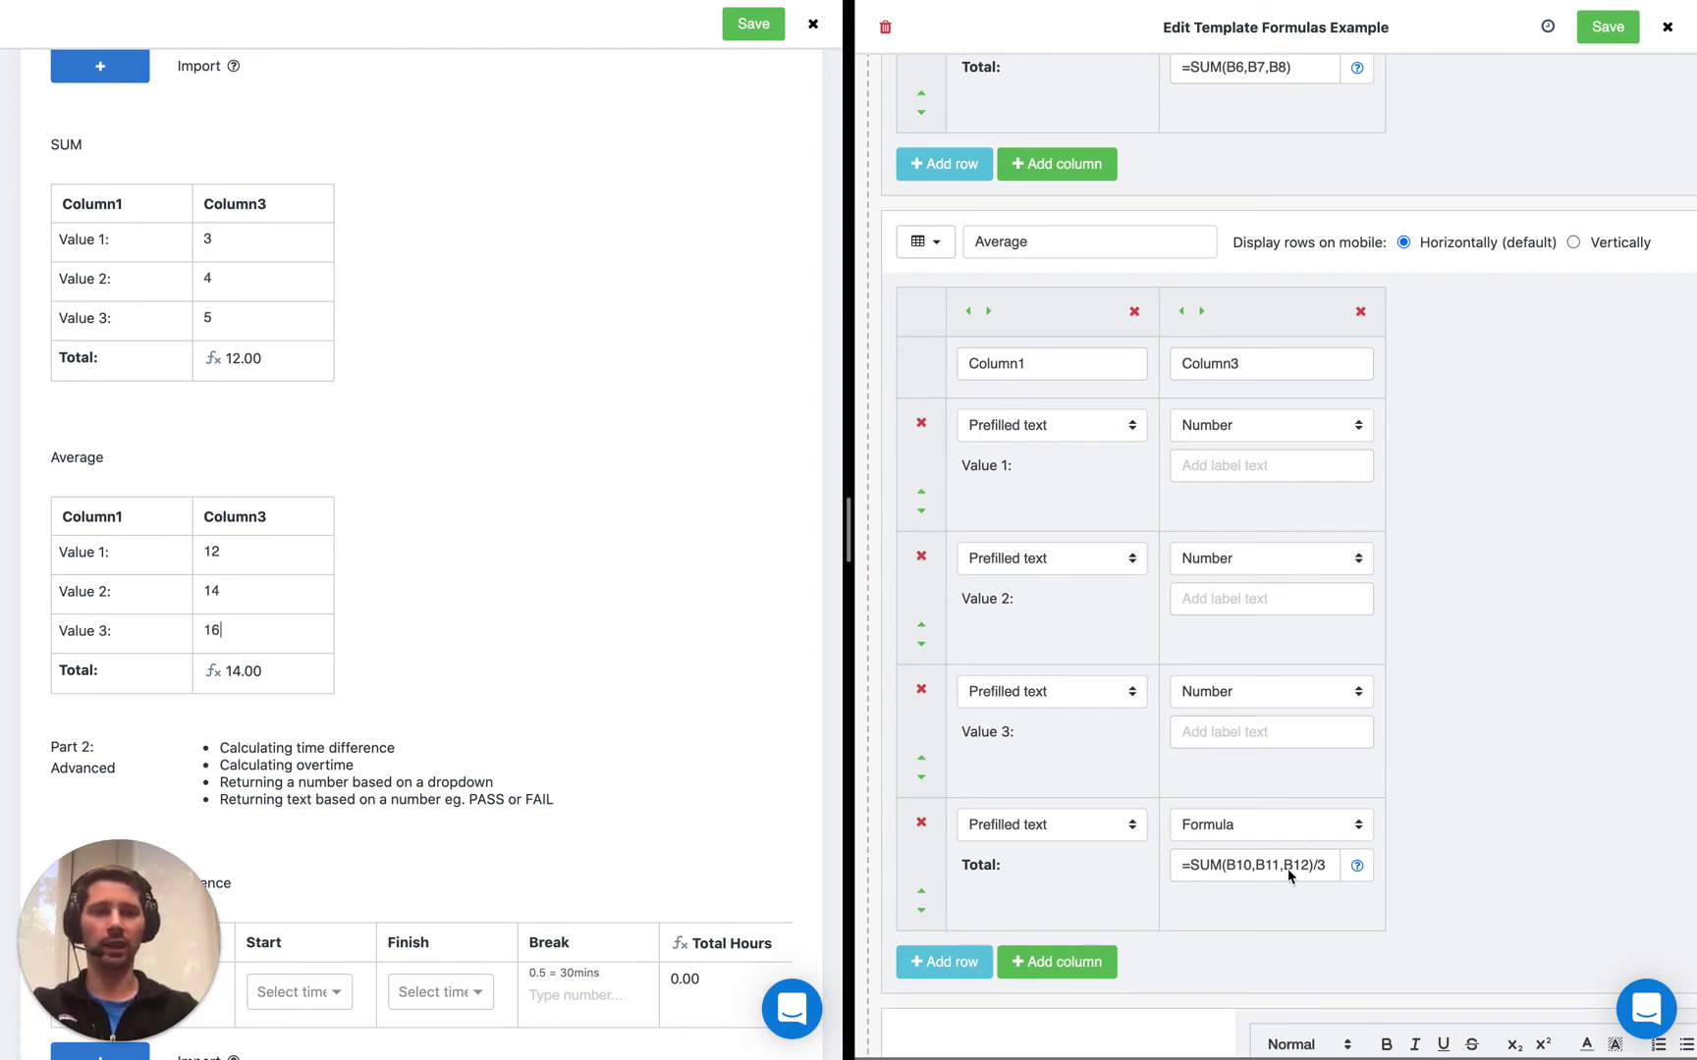
pyautogui.click(1222, 867)
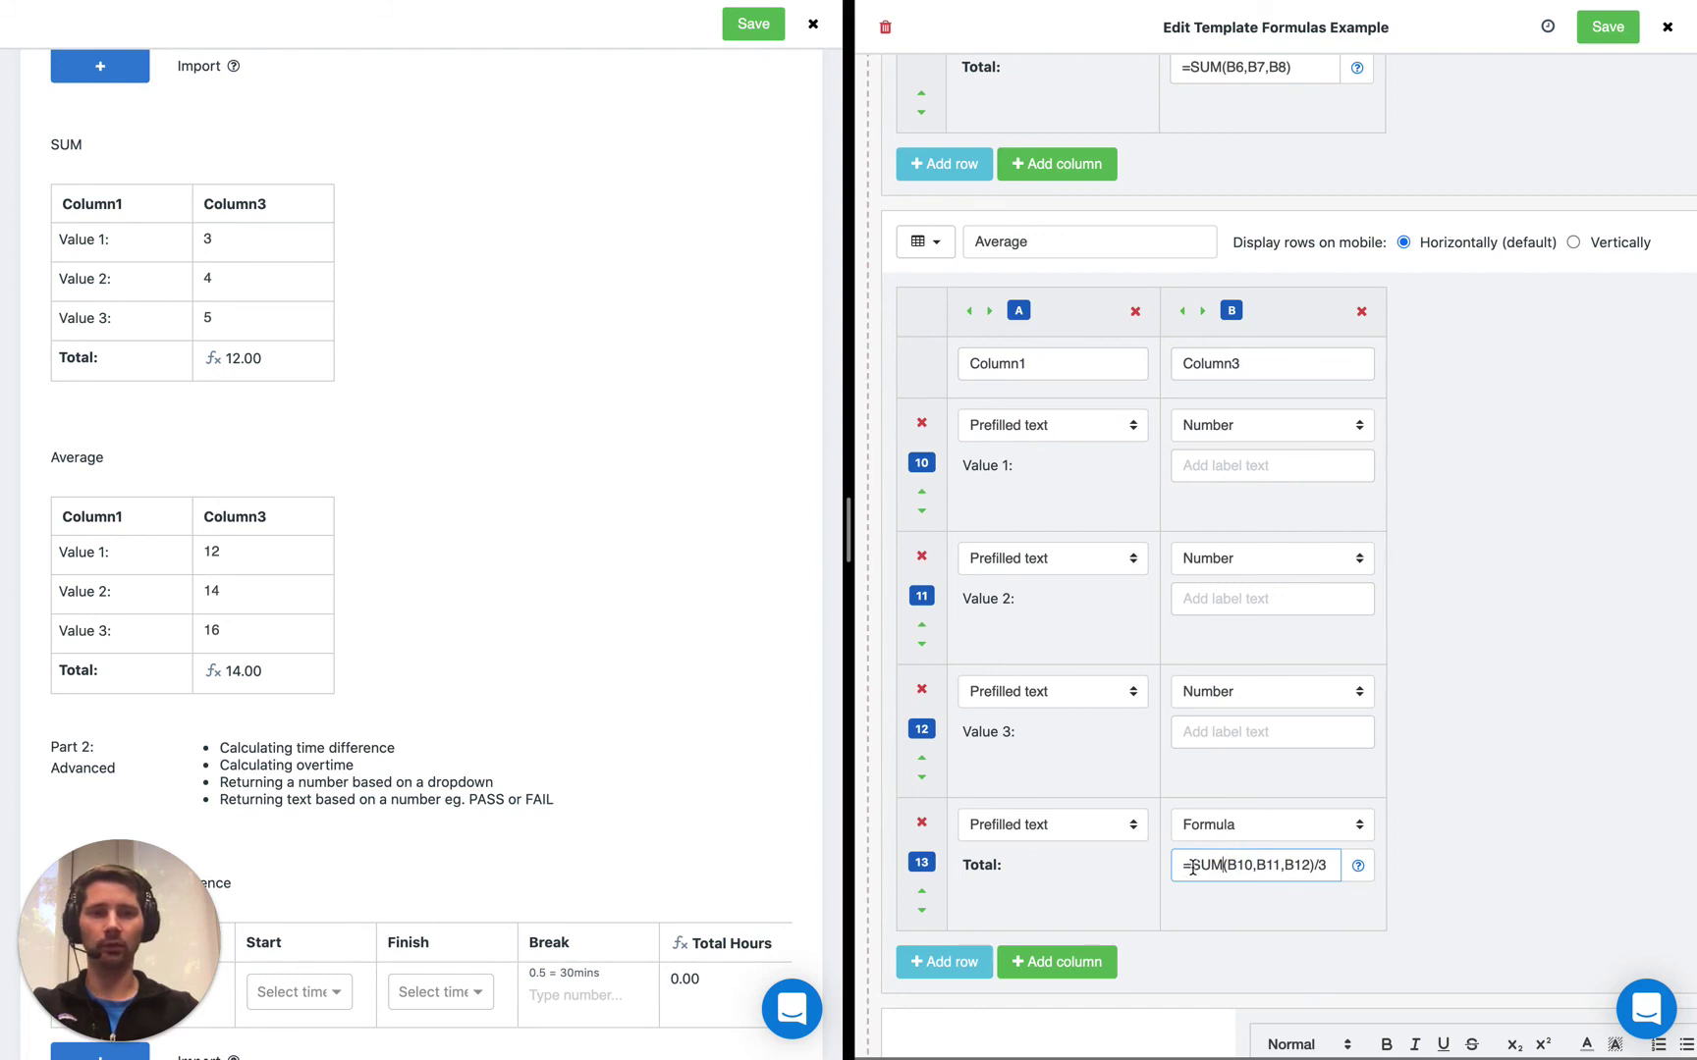
pyautogui.moveTo(1191, 868); pyautogui.dragTo(1315, 871)
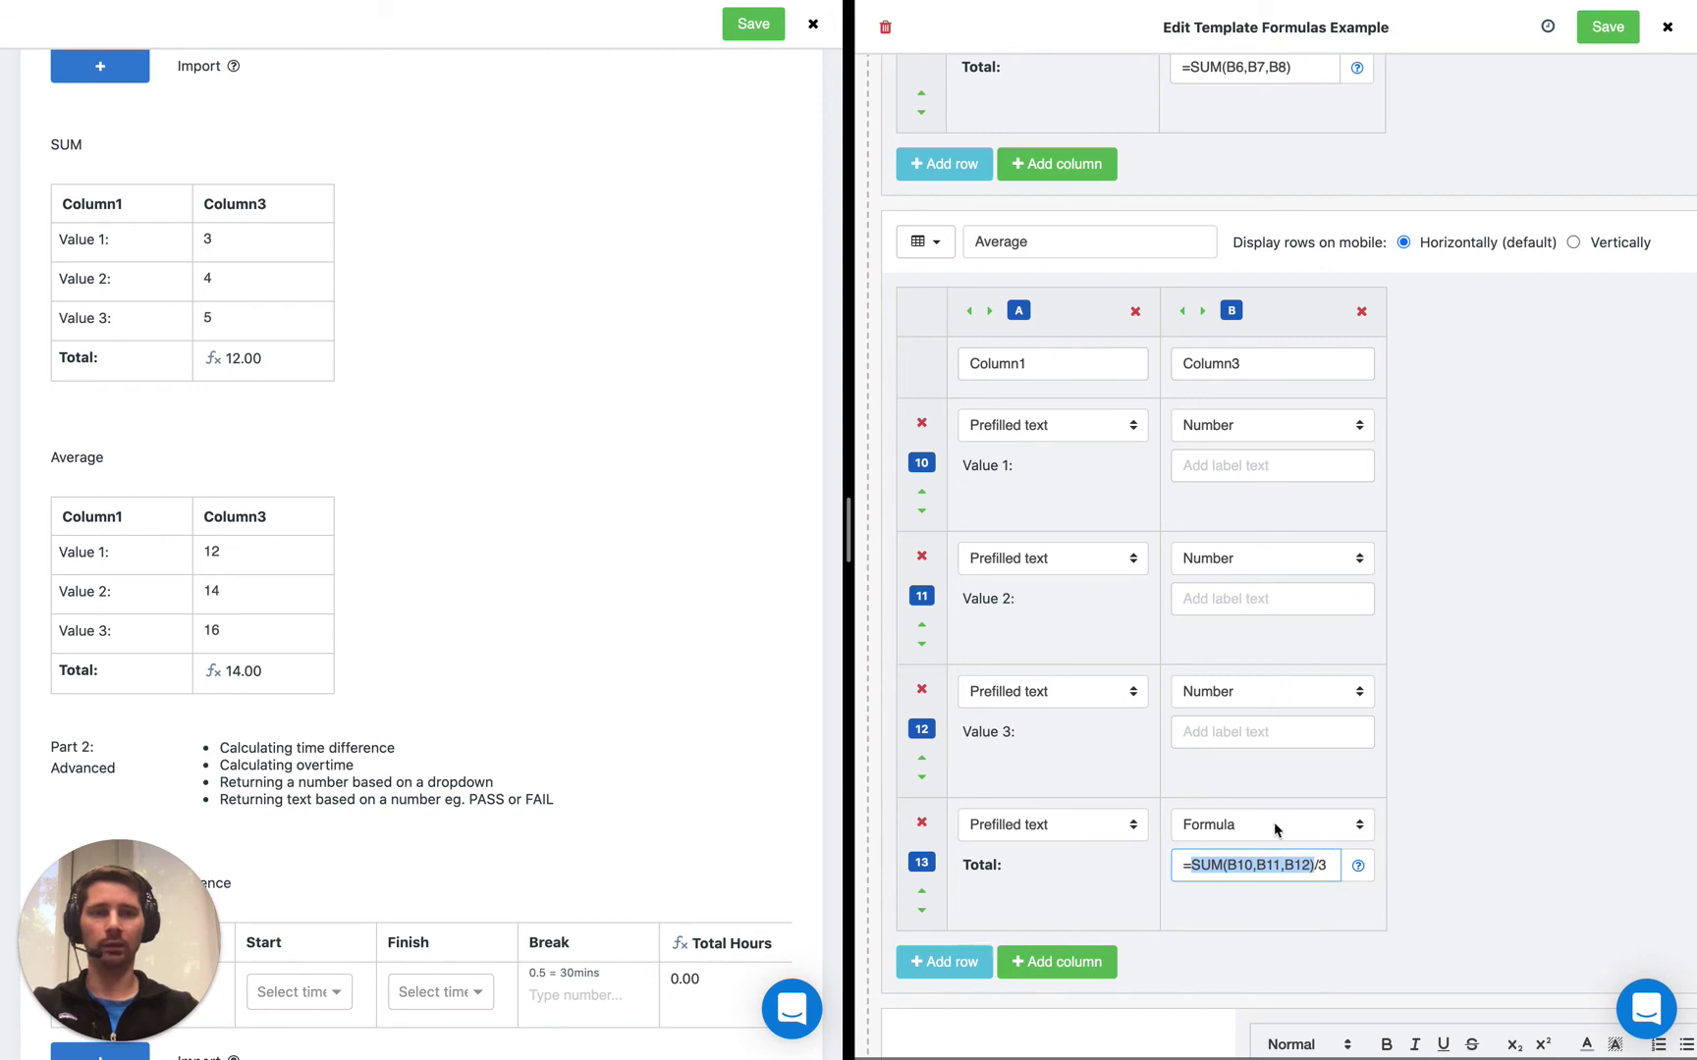
pyautogui.click(1315, 871)
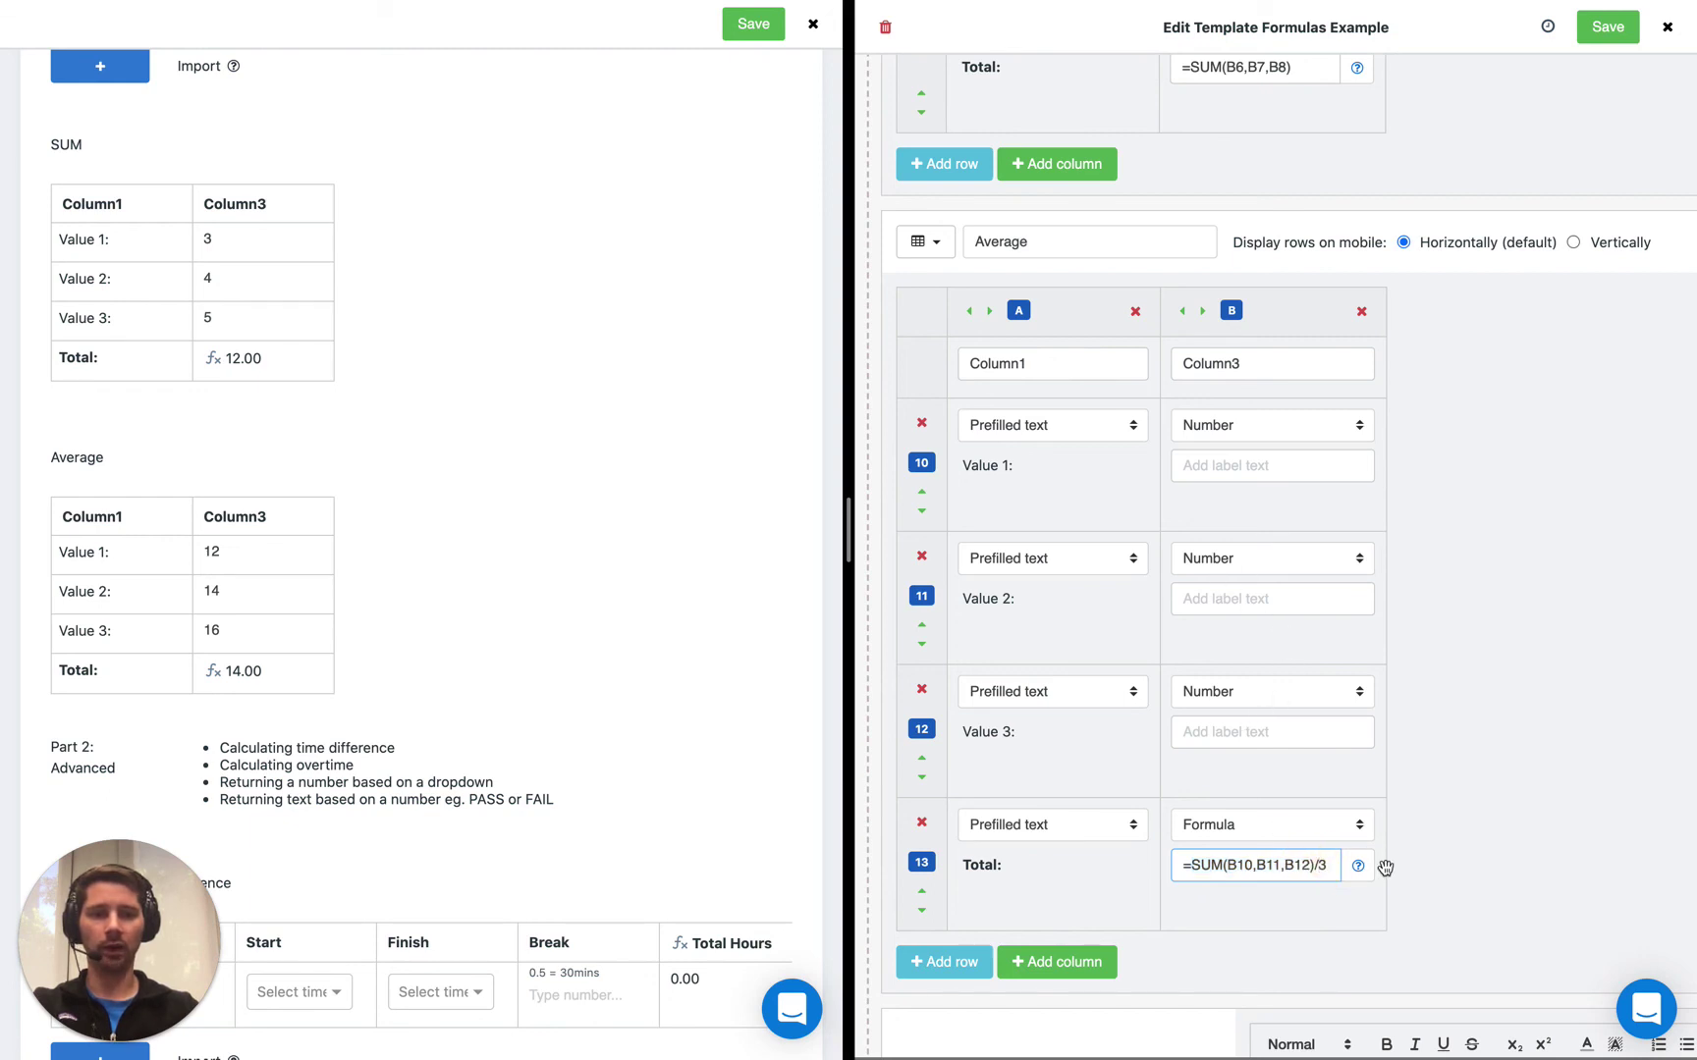
pyautogui.click(1316, 865)
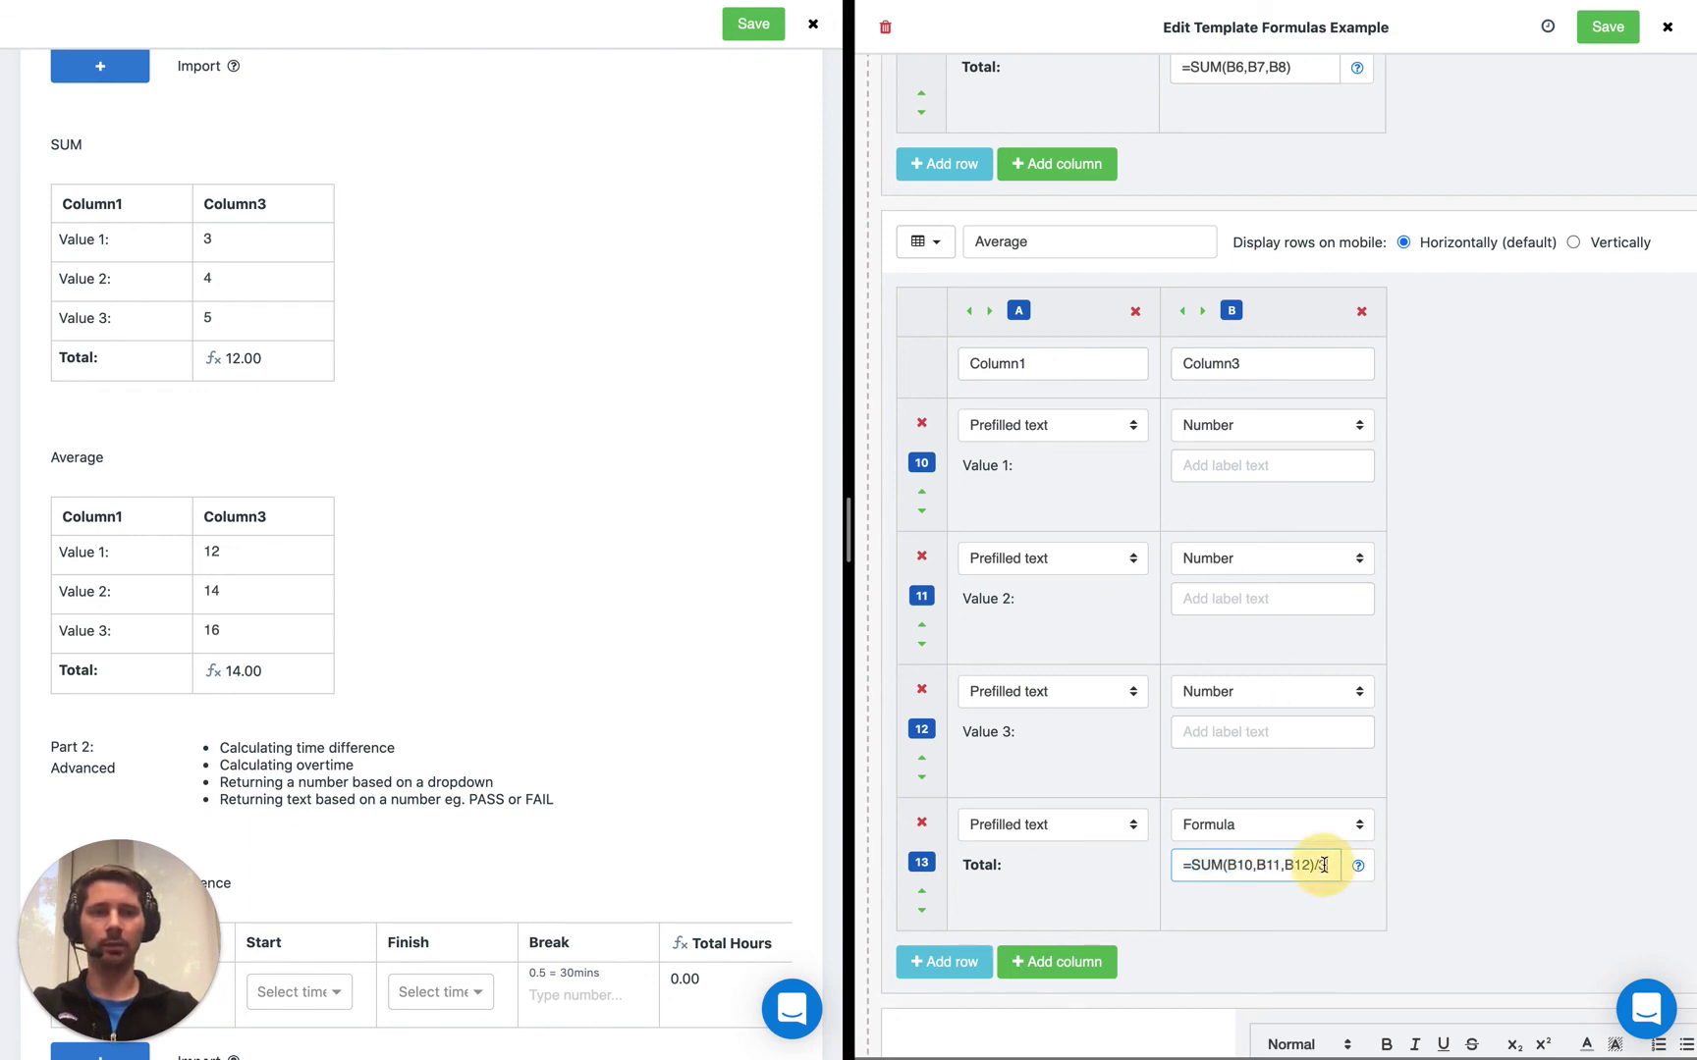